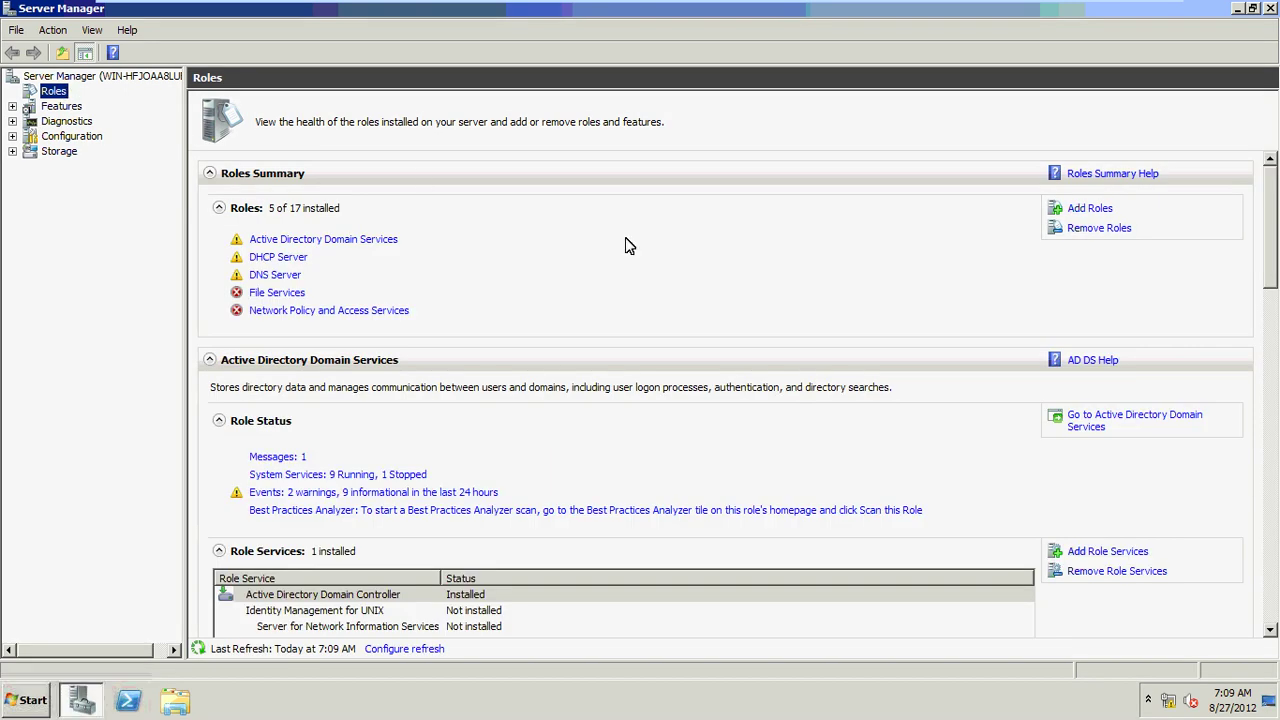
Start the Add Roles Wizard and set its welcome page to be skipped by default
left_click(1064, 212)
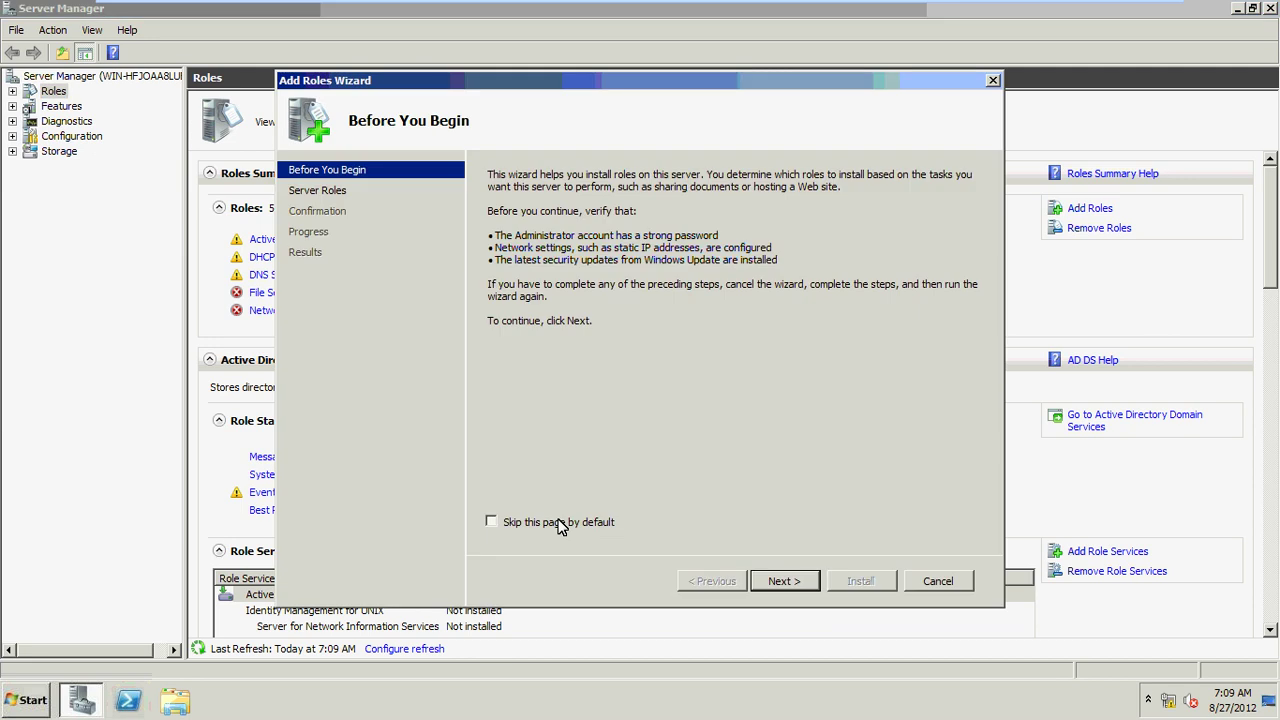
left_click(553, 522)
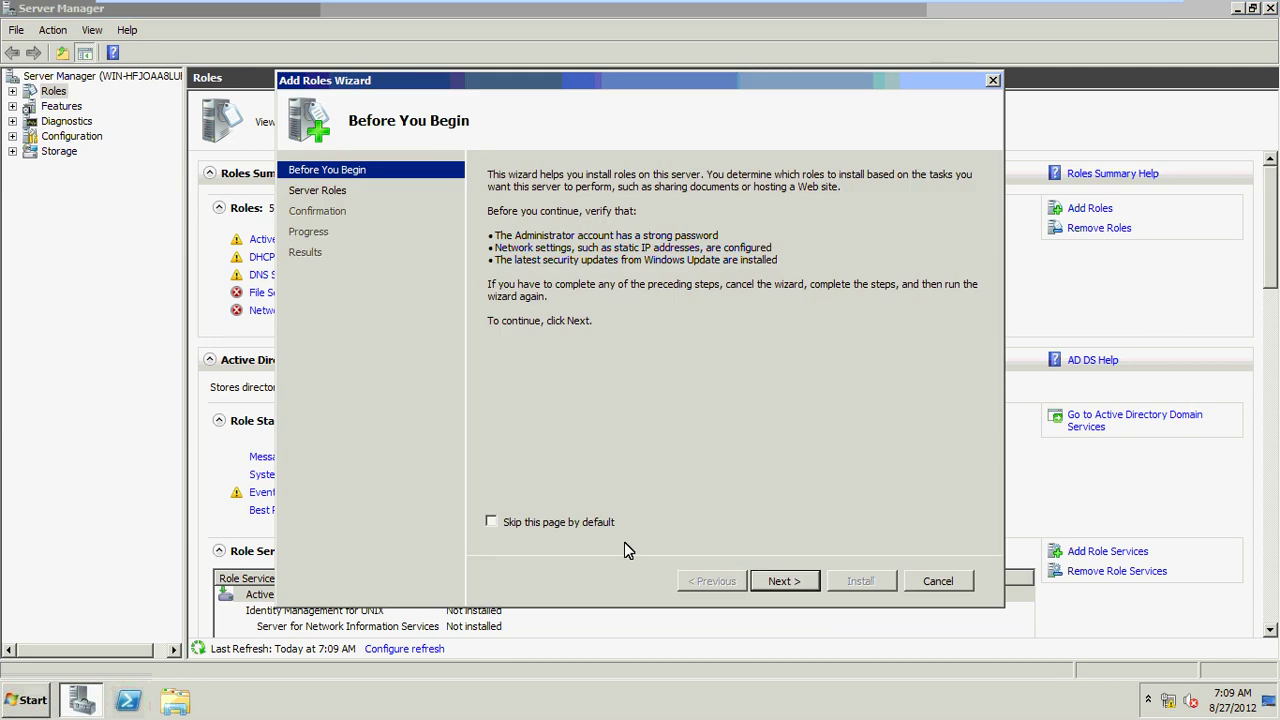
left_click(801, 588)
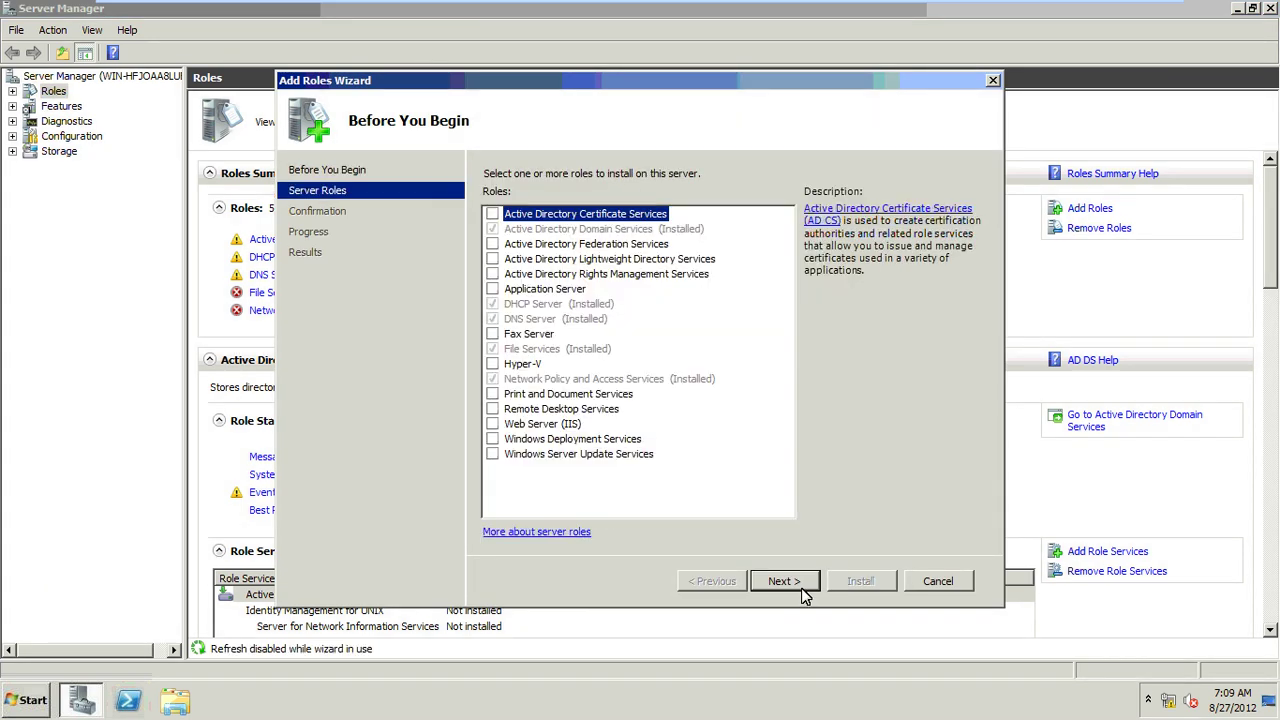
Select the Print and Document Services role and continue to its introduction
left_click(508, 395)
left_click(494, 396)
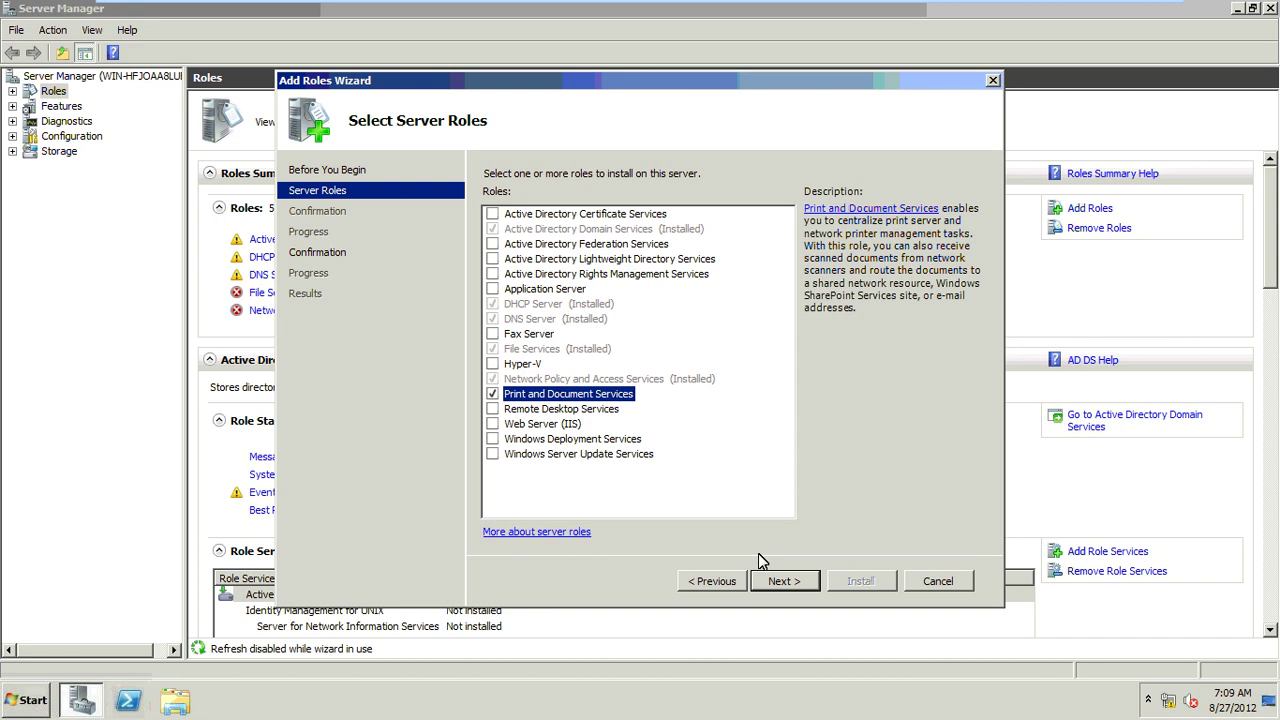
left_click(790, 583)
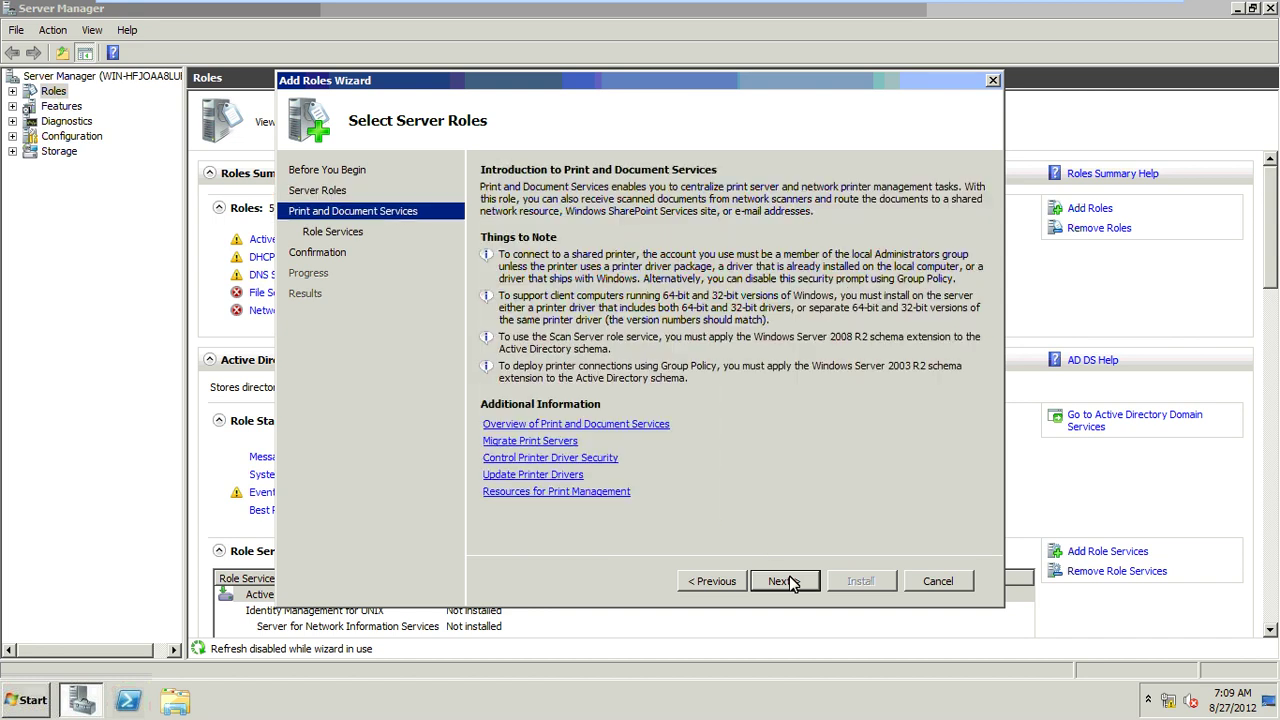
Add Internet Printing, with its required Web Server components, and Distributed Scan Server as role services
left_click(784, 582)
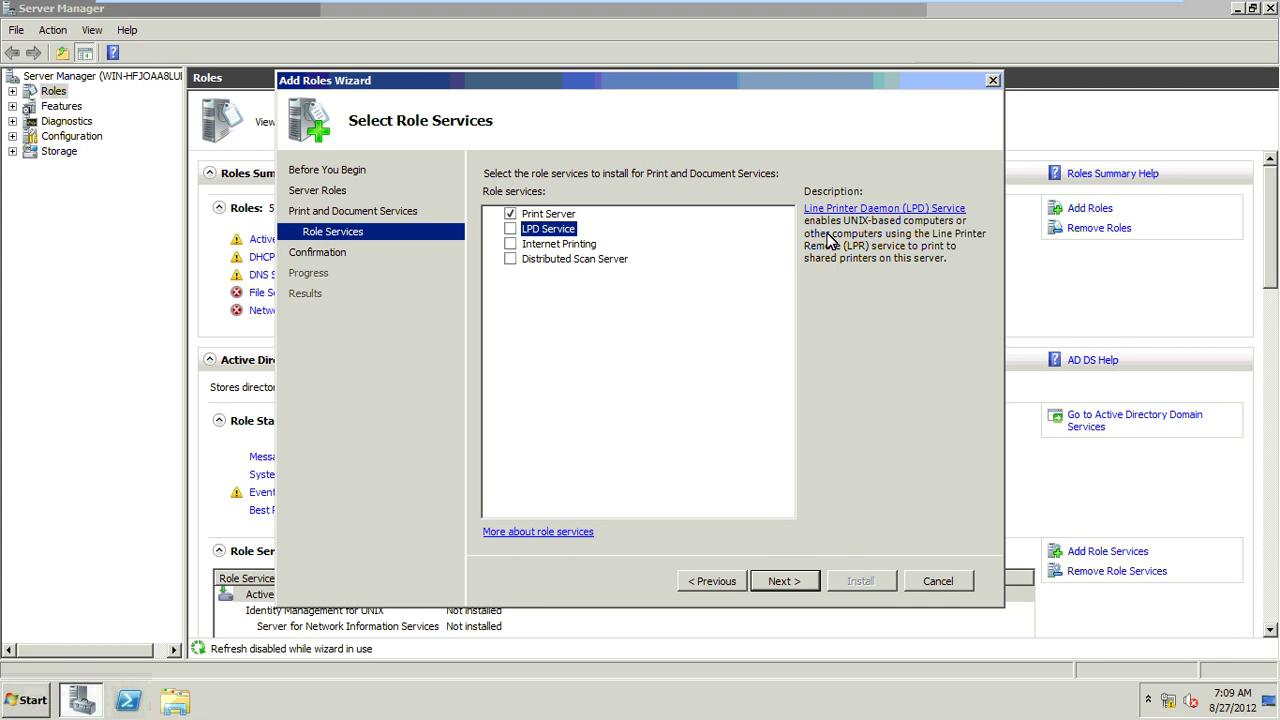
left_click(511, 244)
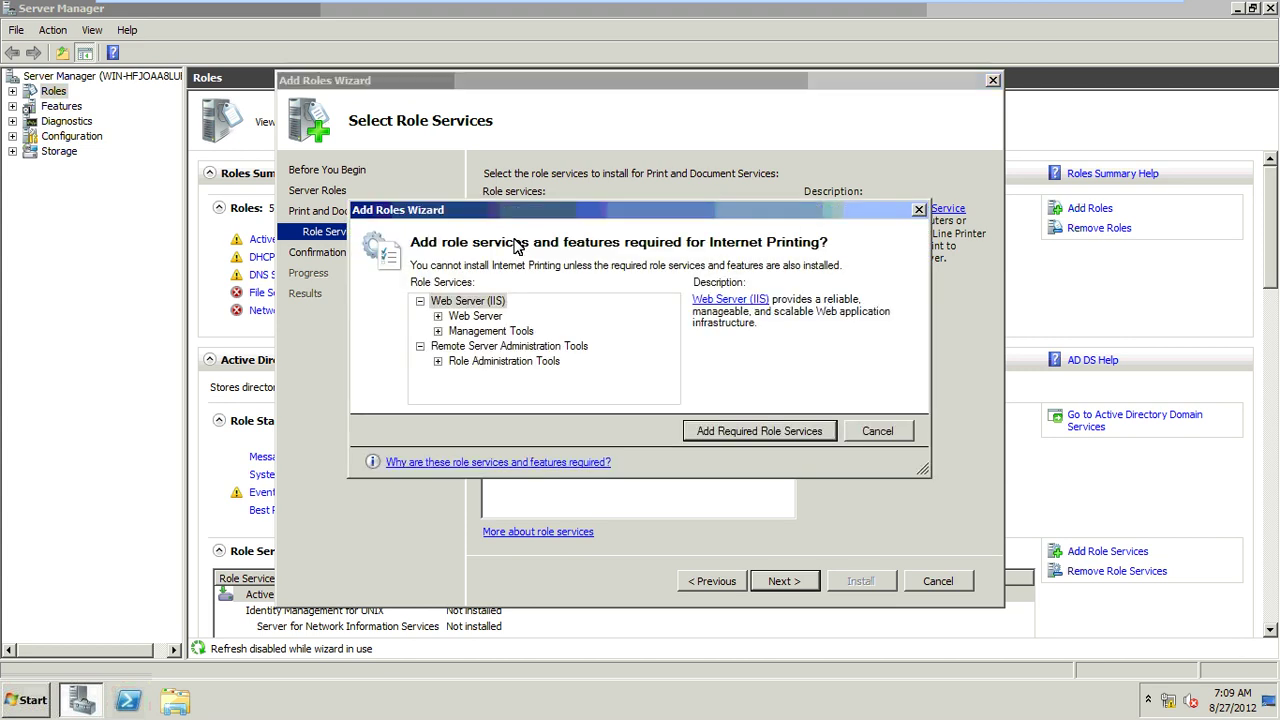
left_click(781, 431)
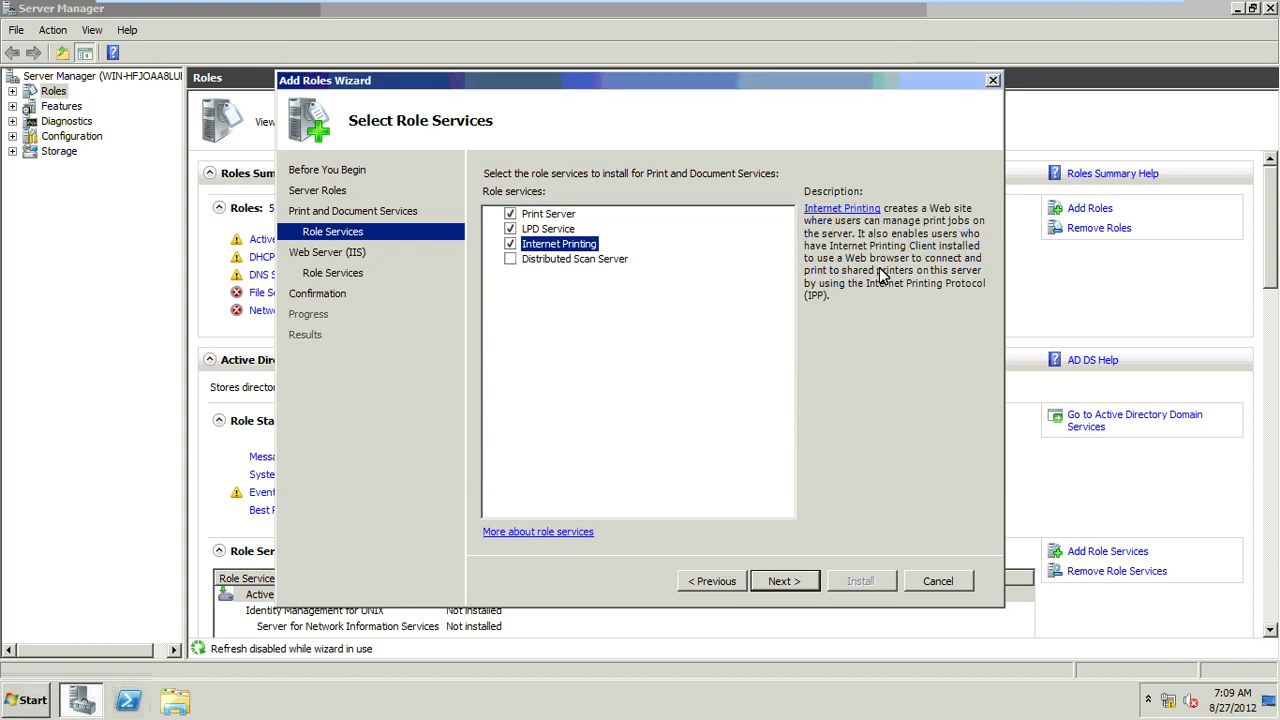
left_click(511, 260)
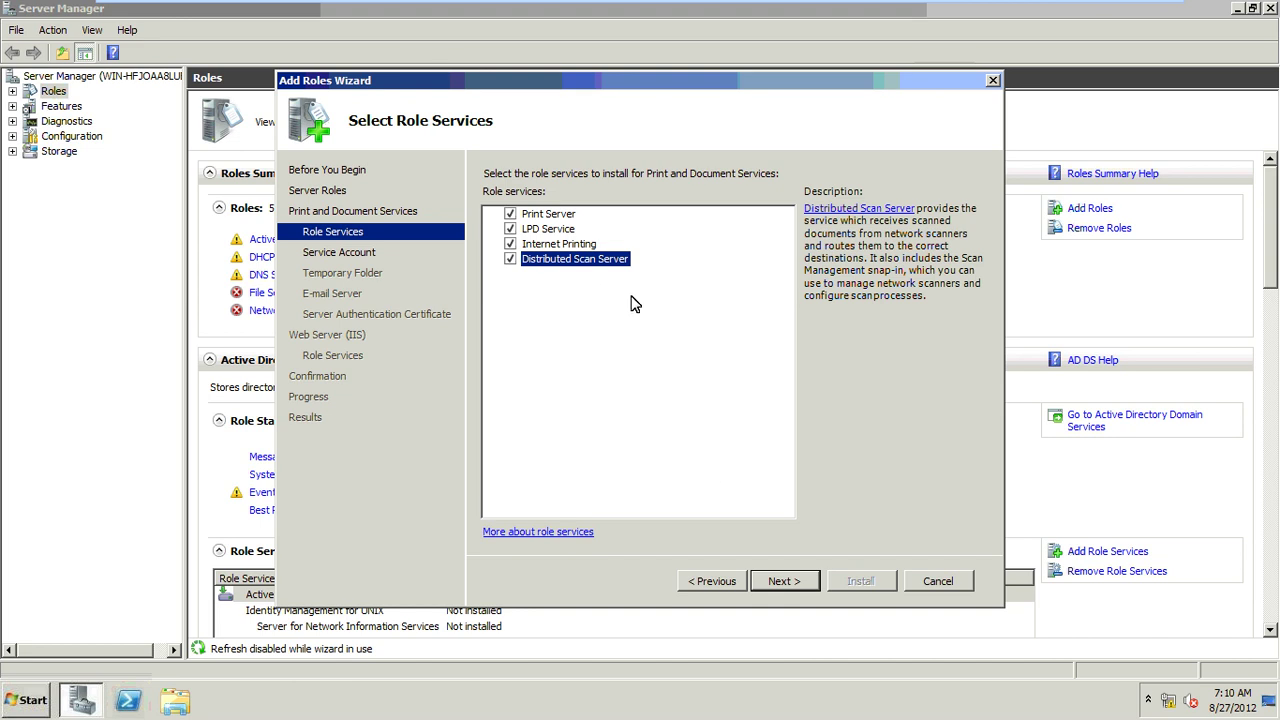
Set the scan server's service account to the administrator account and its password
left_click(781, 581)
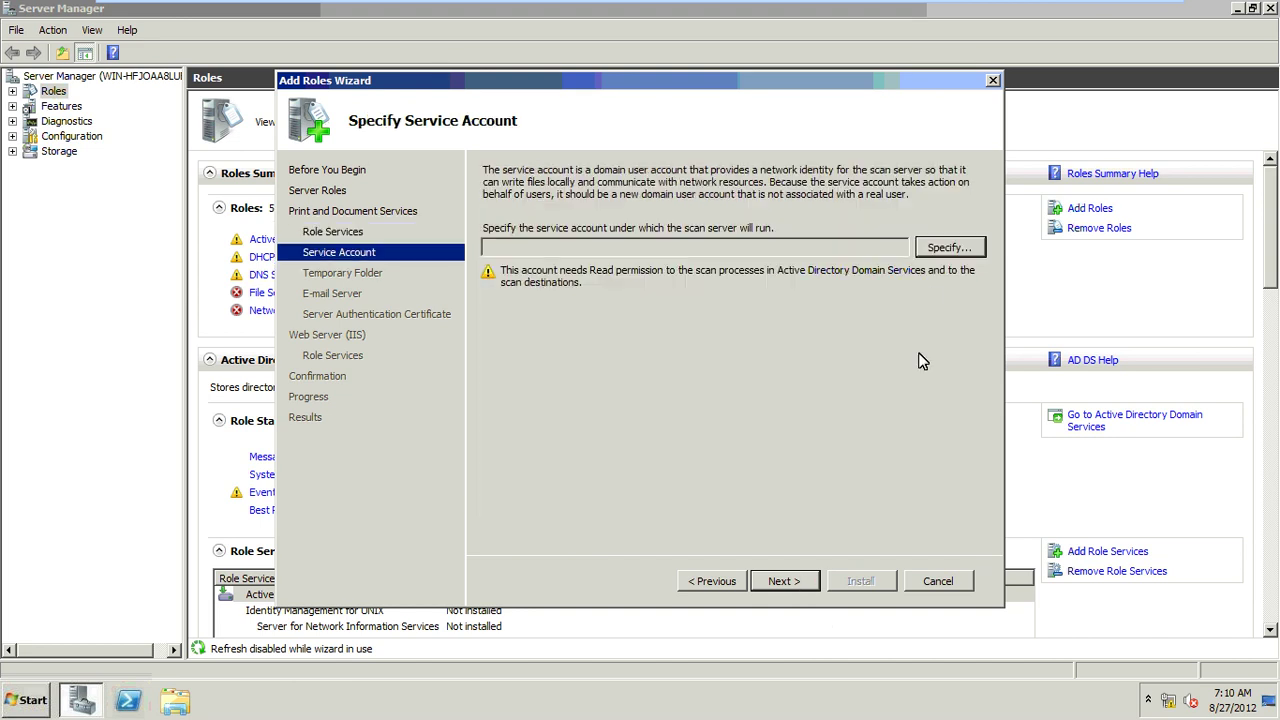
left_click(943, 257)
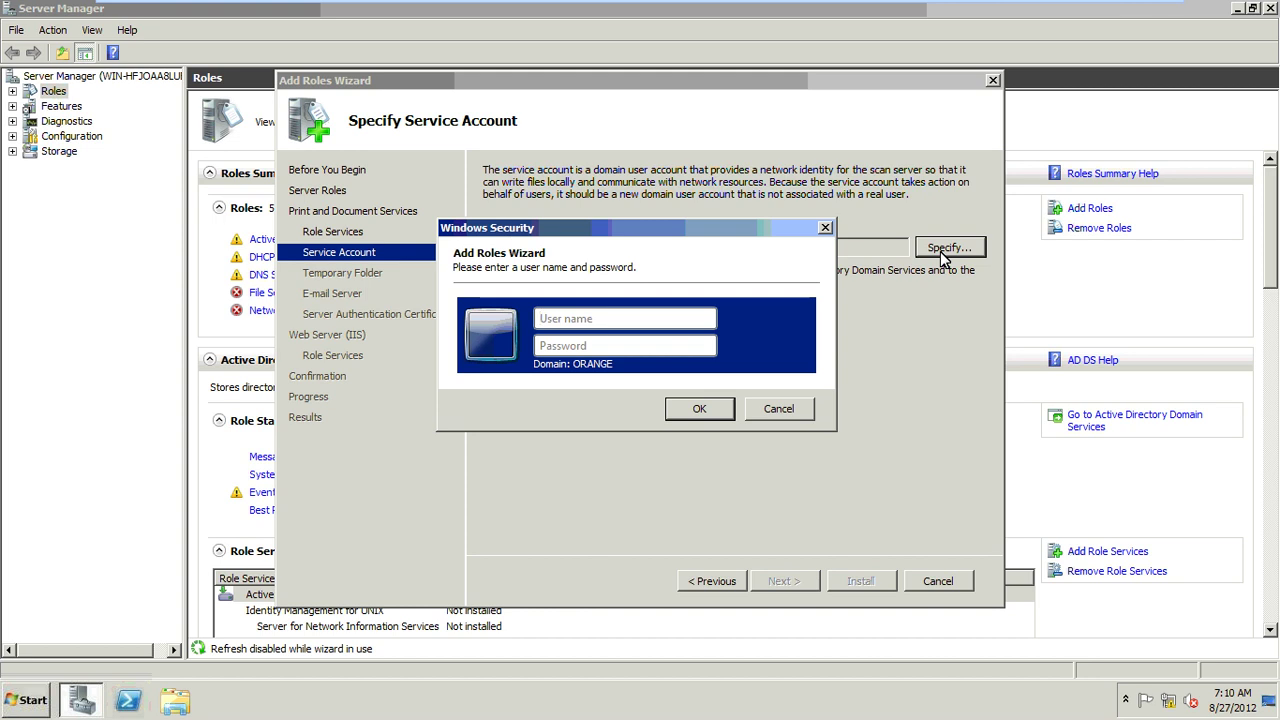
type("administrator")
key("Tab")
key("Return")
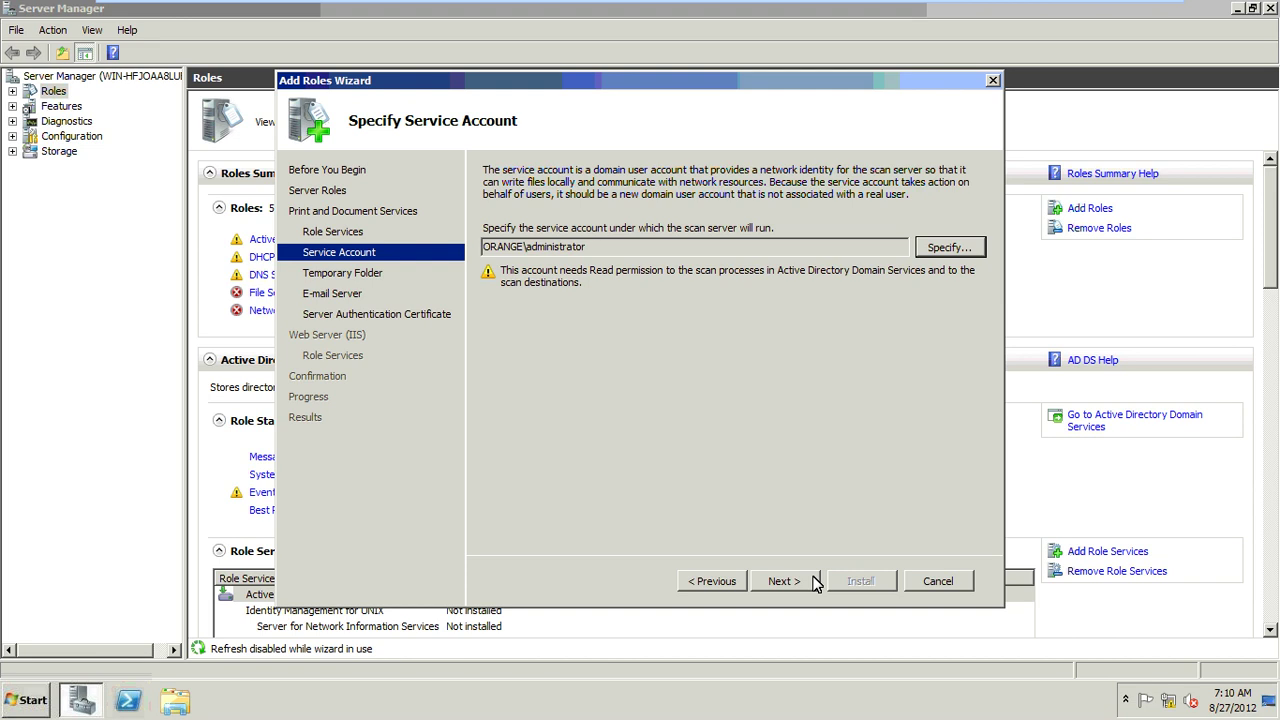
left_click(784, 581)
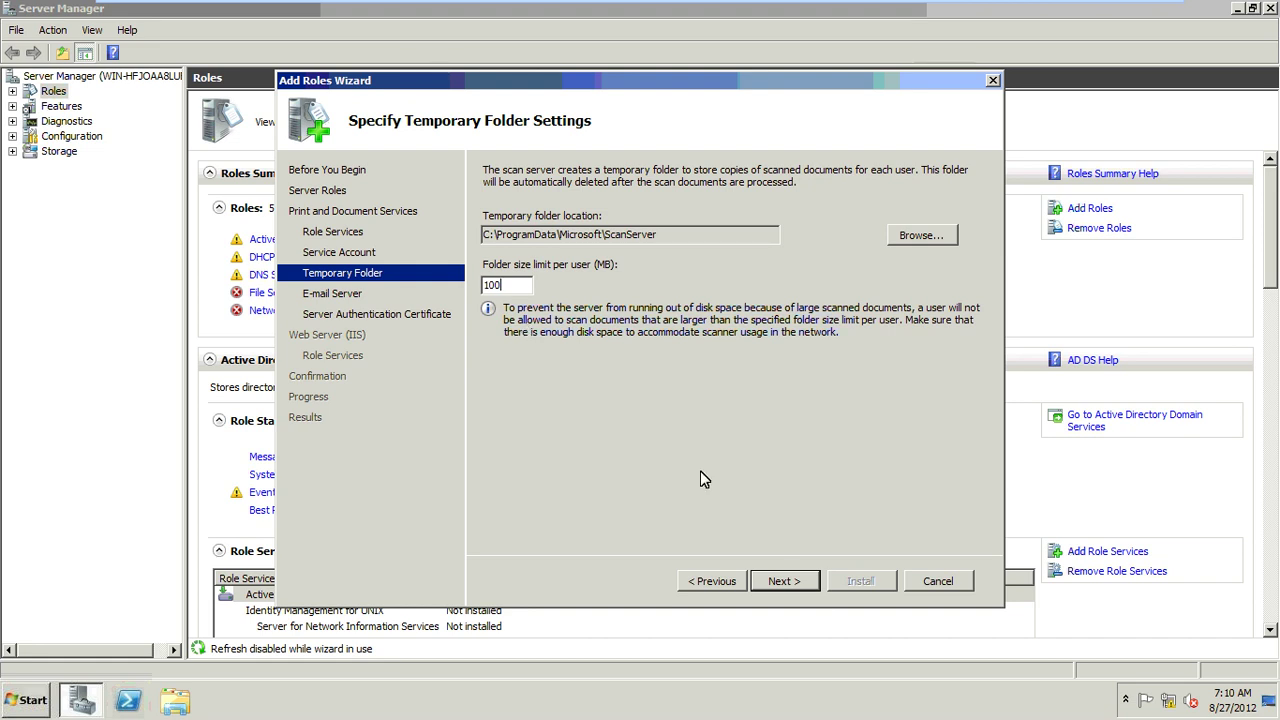
Keep the default 100 MB temporary folder and make WIN-HFJOAA8LUBQ.orange.com the e-mail server
key("Return")
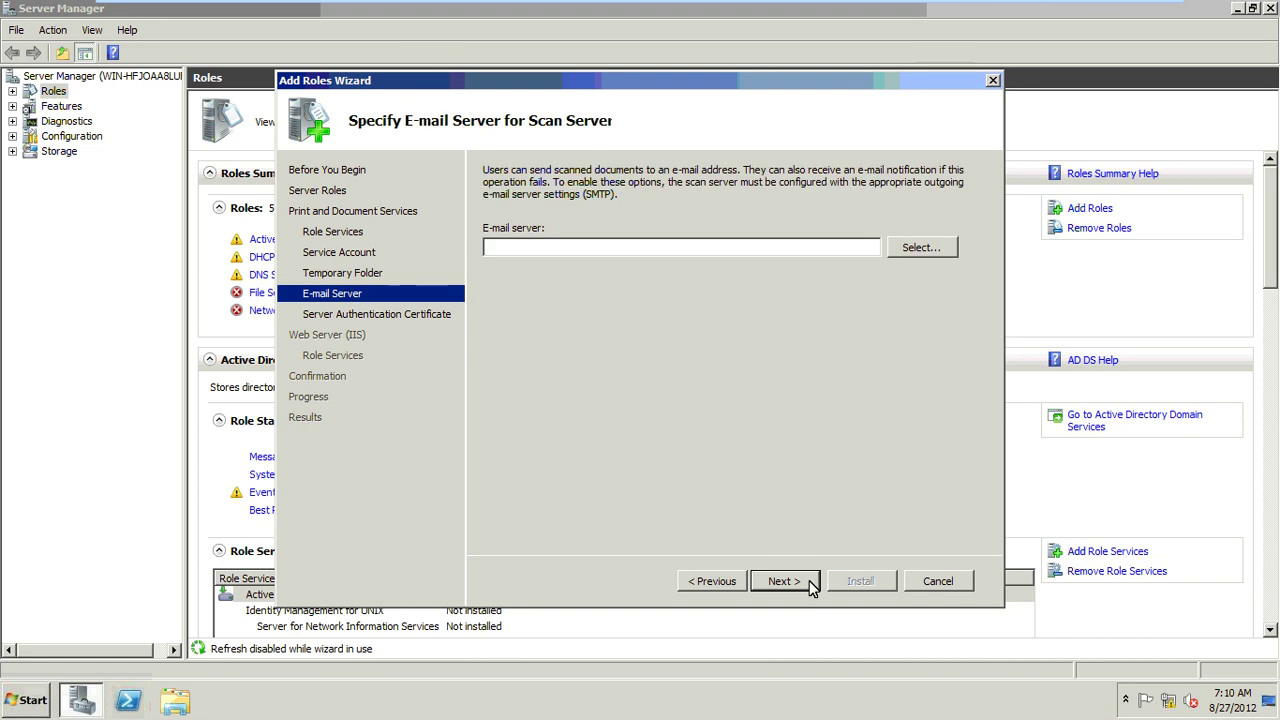
left_click(929, 250)
left_click(363, 298)
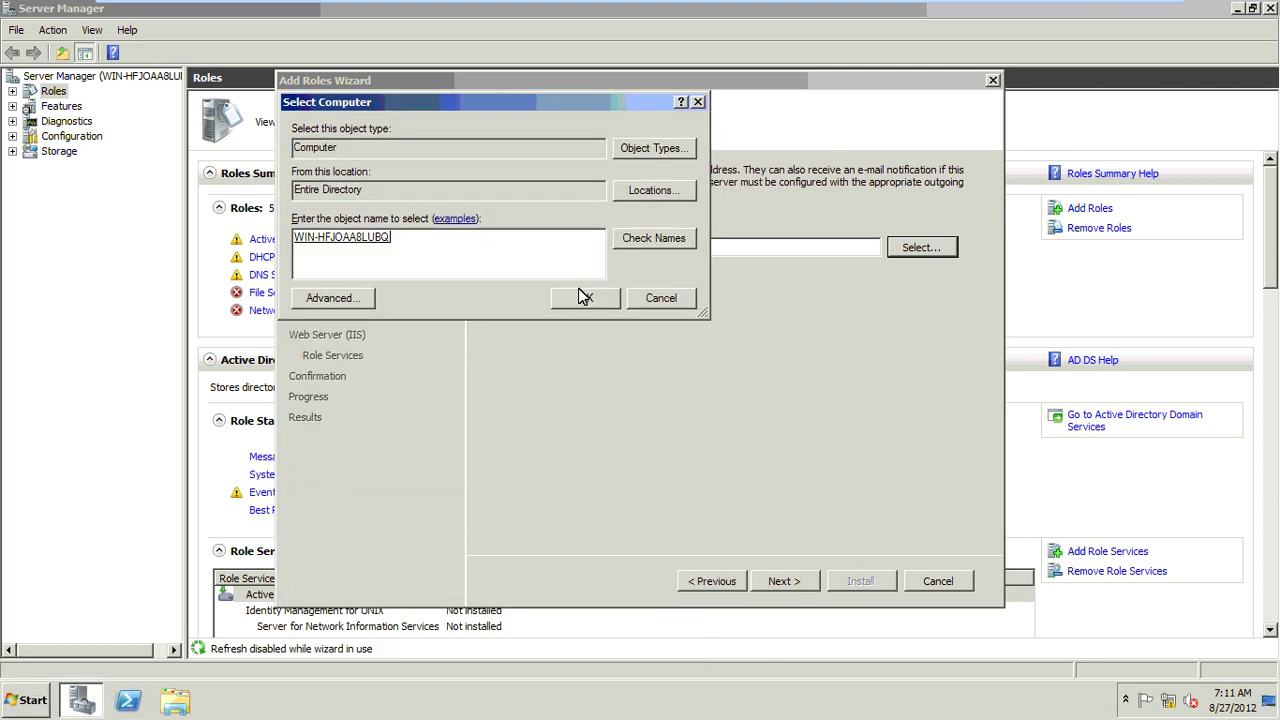
left_click(582, 298)
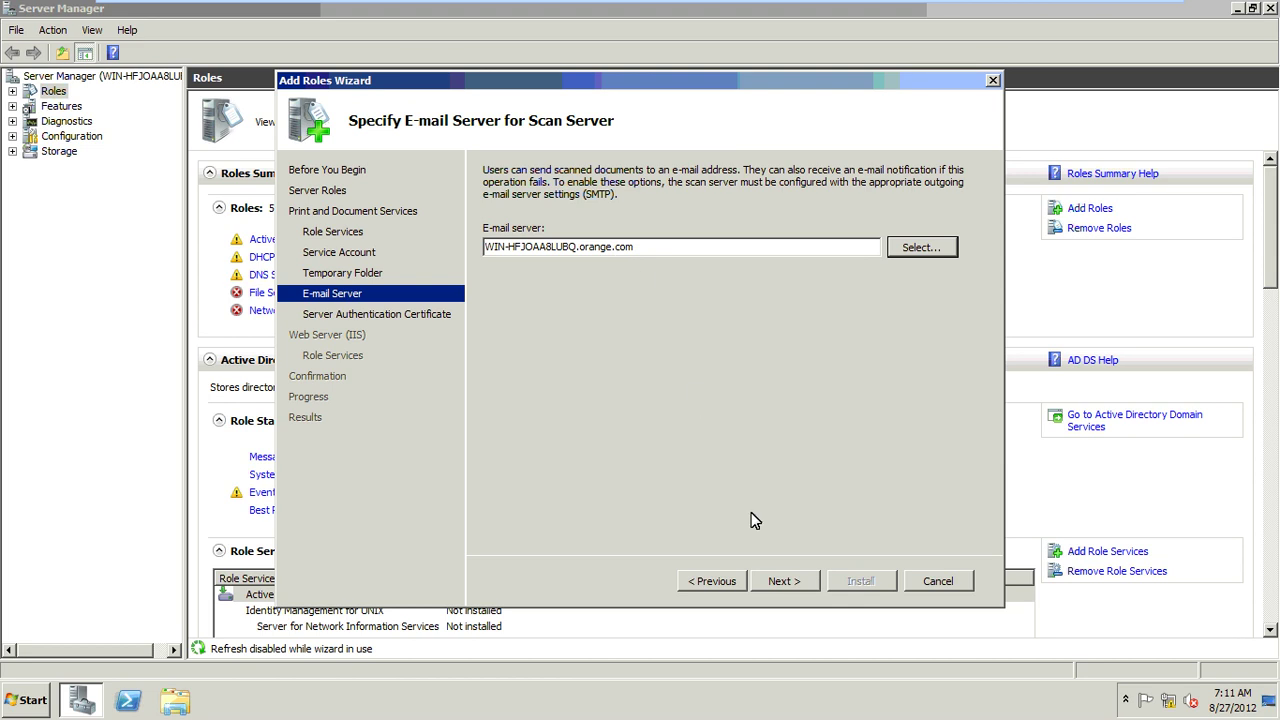
left_click(787, 580)
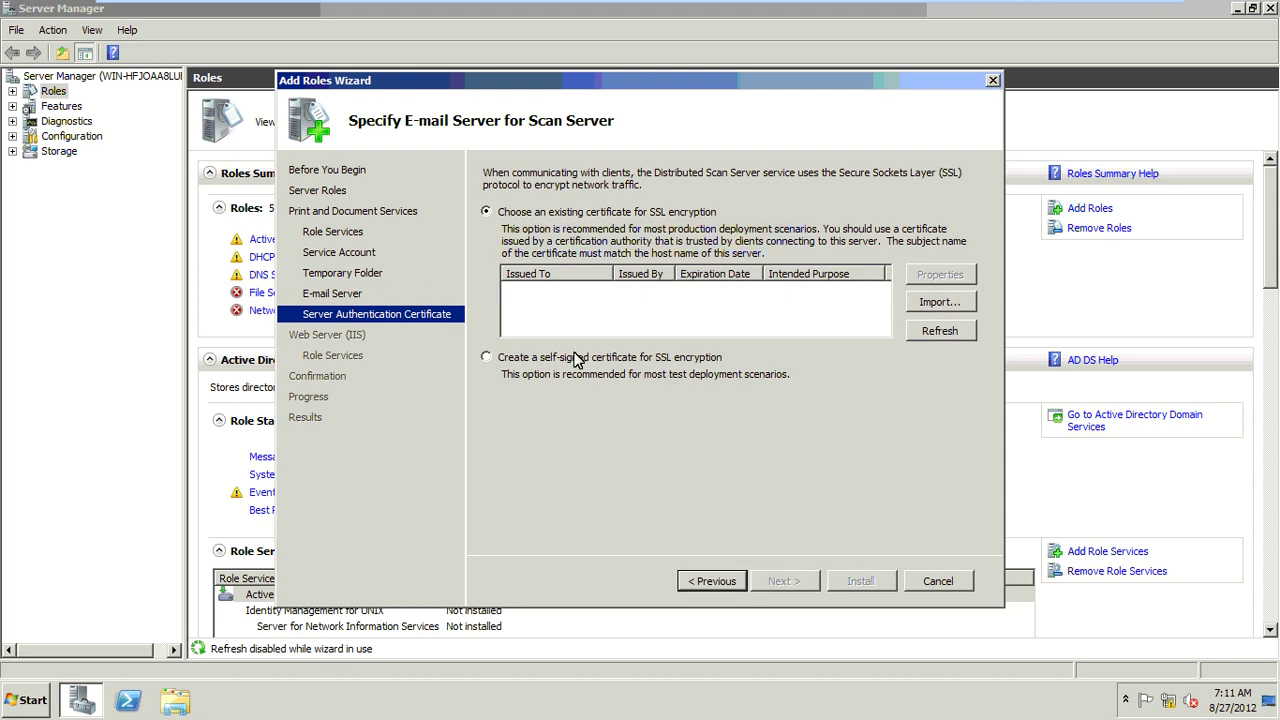
Choose a self-signed SSL certificate and accept the default Web Server role services
left_click(574, 362)
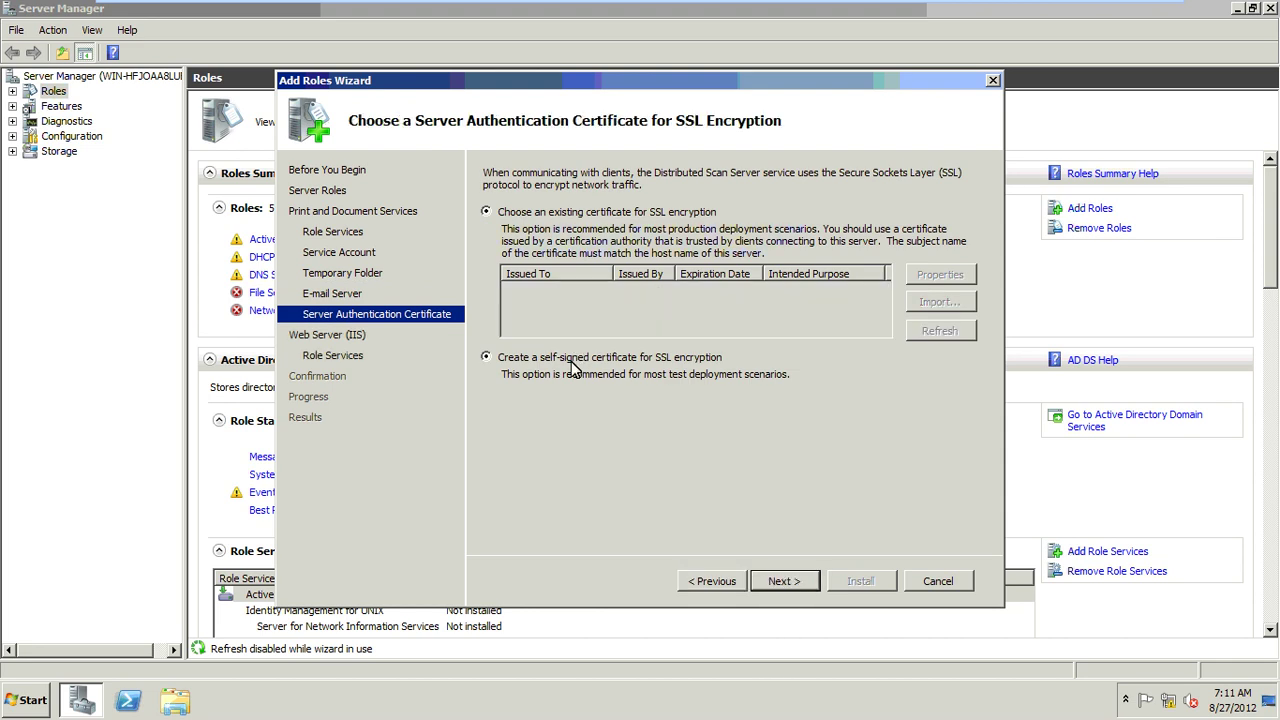
left_click(789, 589)
left_click(789, 589)
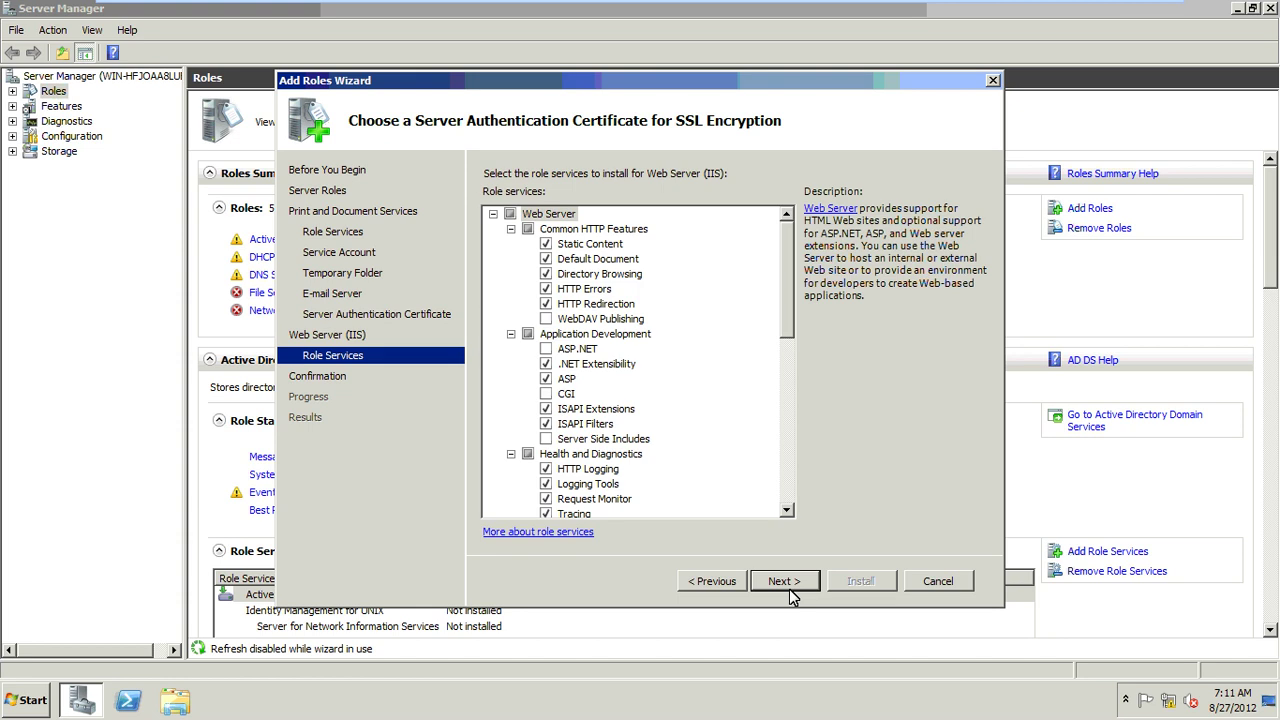
left_click(791, 583)
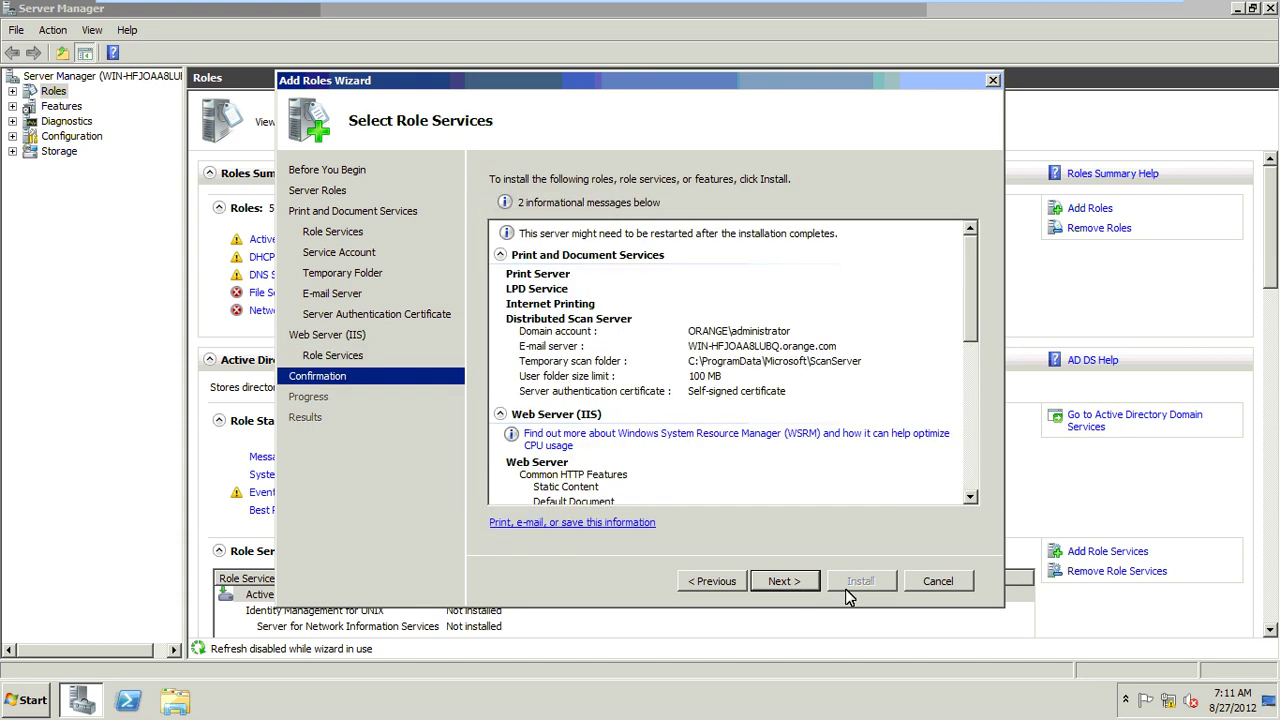
Install the selected roles and close the wizard once results show Restart Pending
left_click(849, 586)
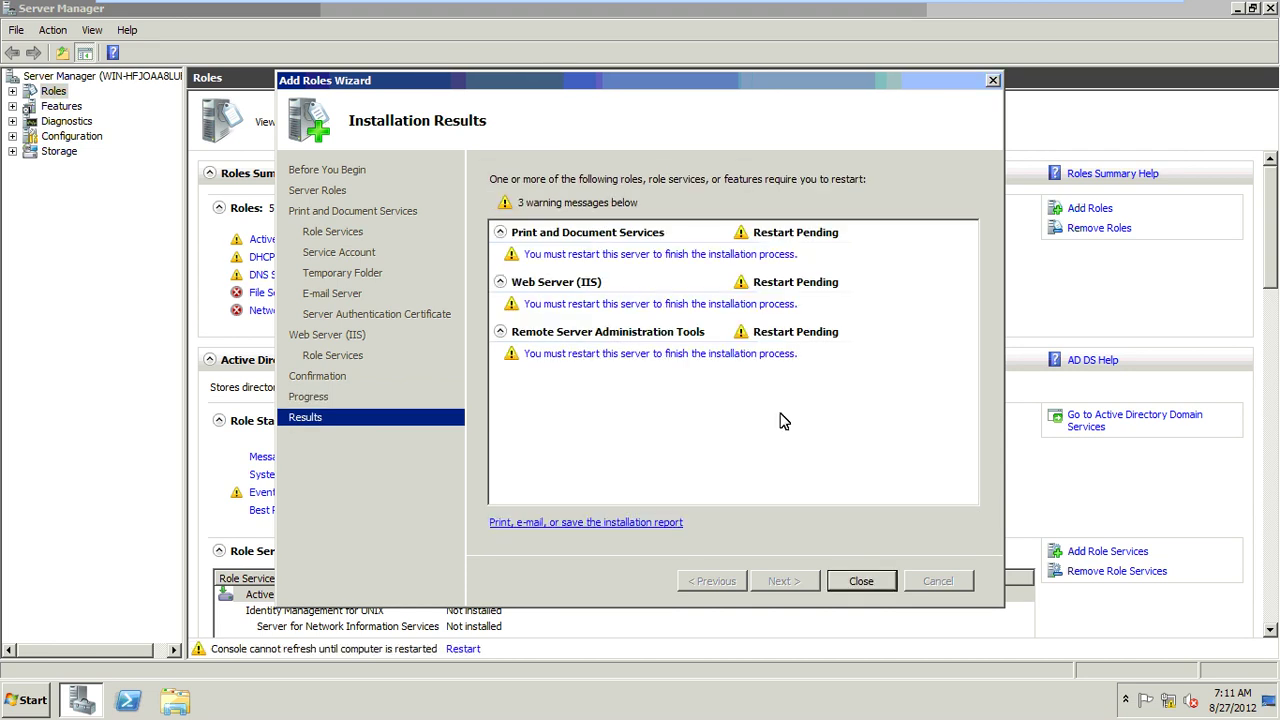
left_click(862, 581)
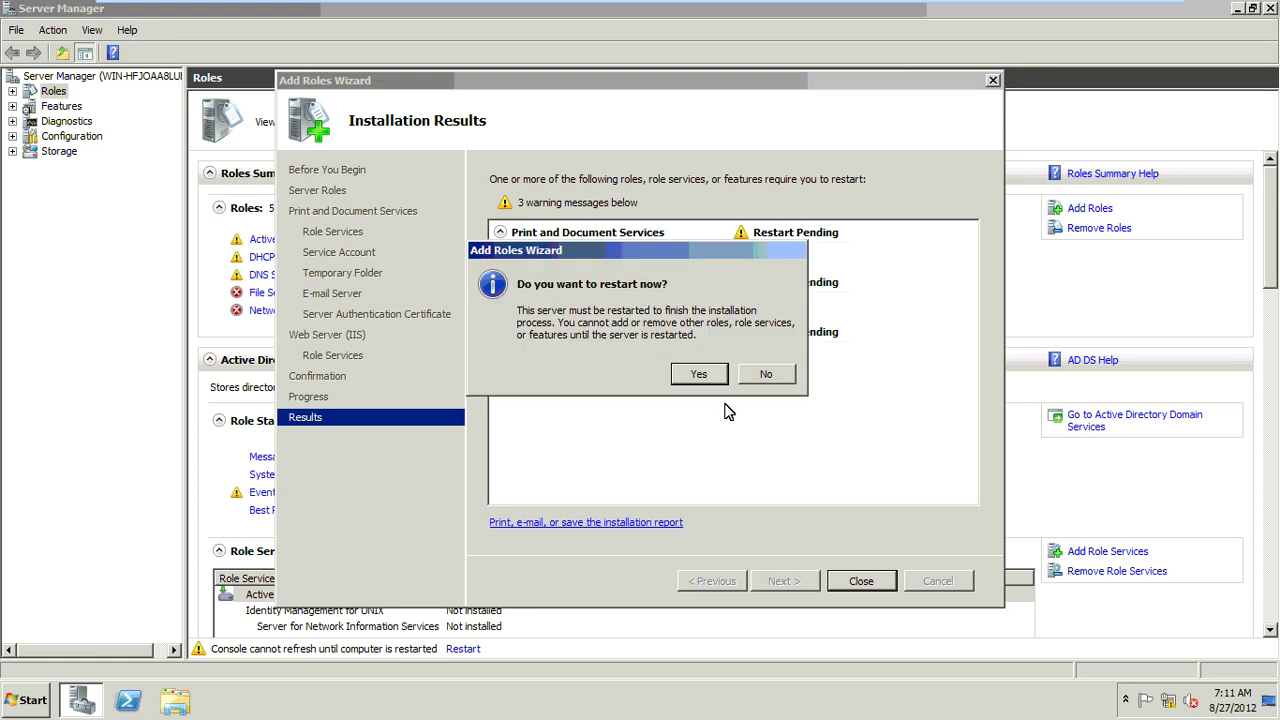
Confirm the server restart, then leave and re-enter VMware full-screen view while features configure
key("Return")
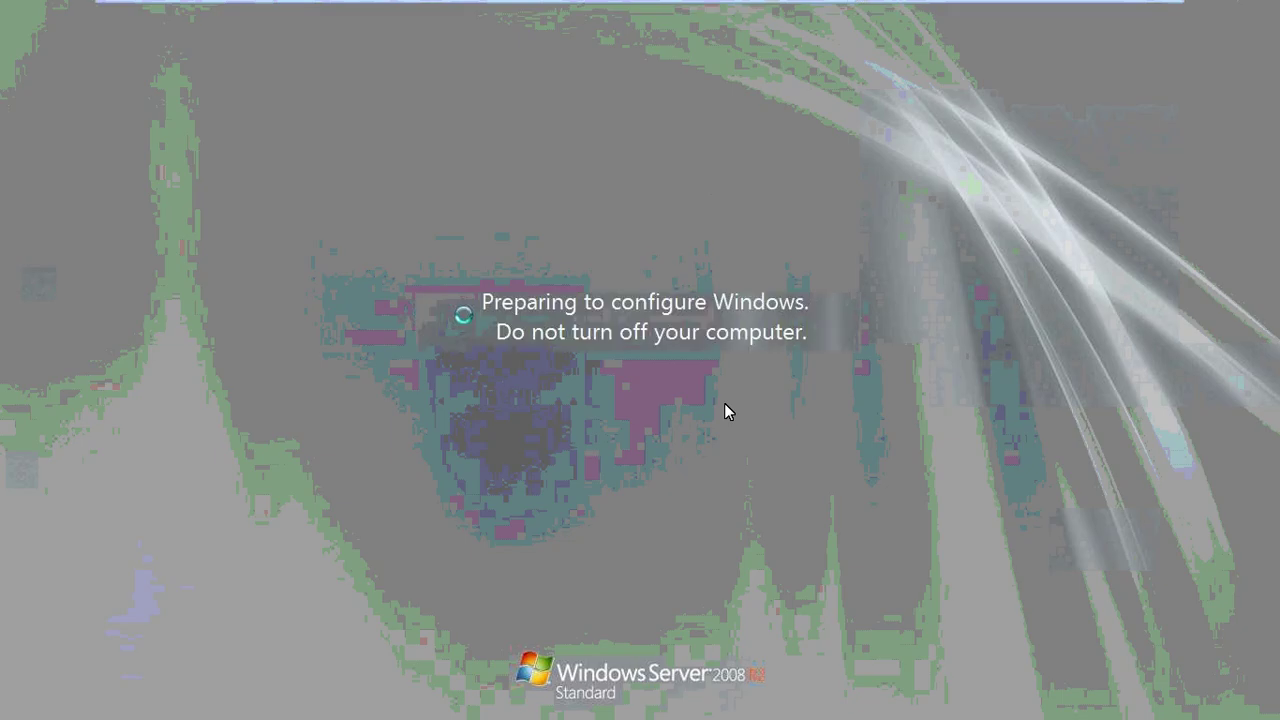
mouse_move(1153, 24)
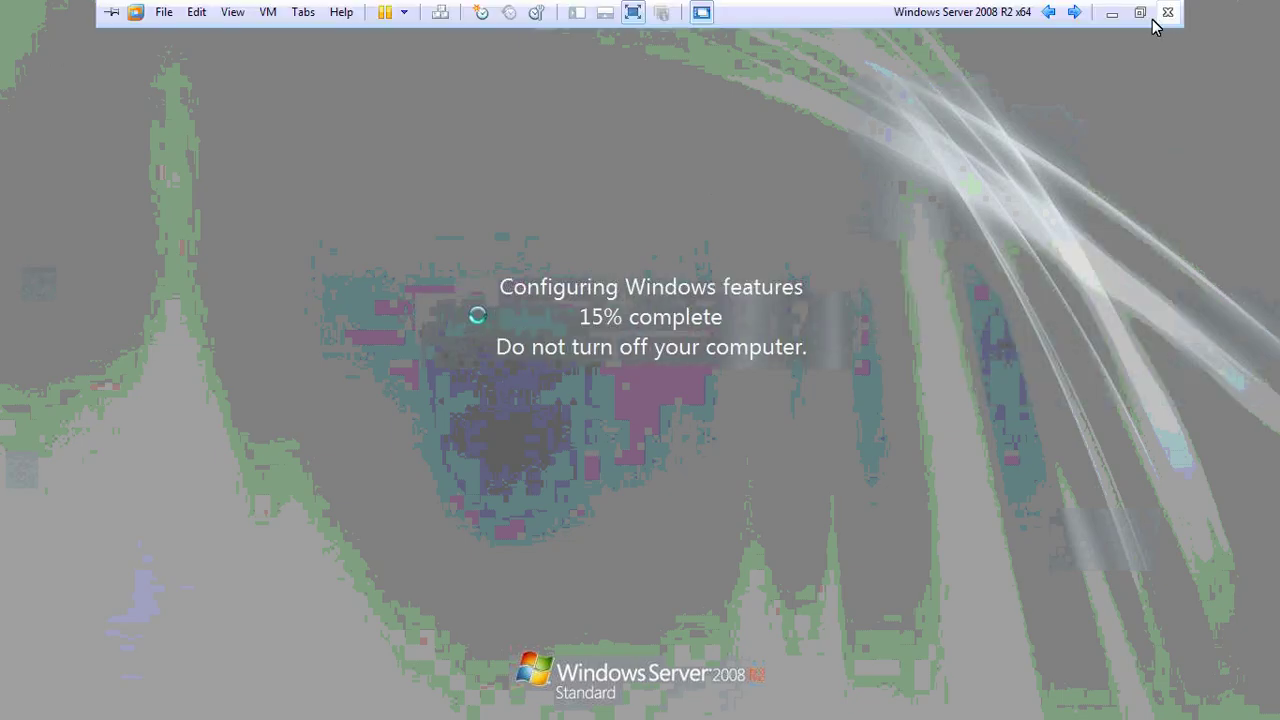
left_click(1141, 14)
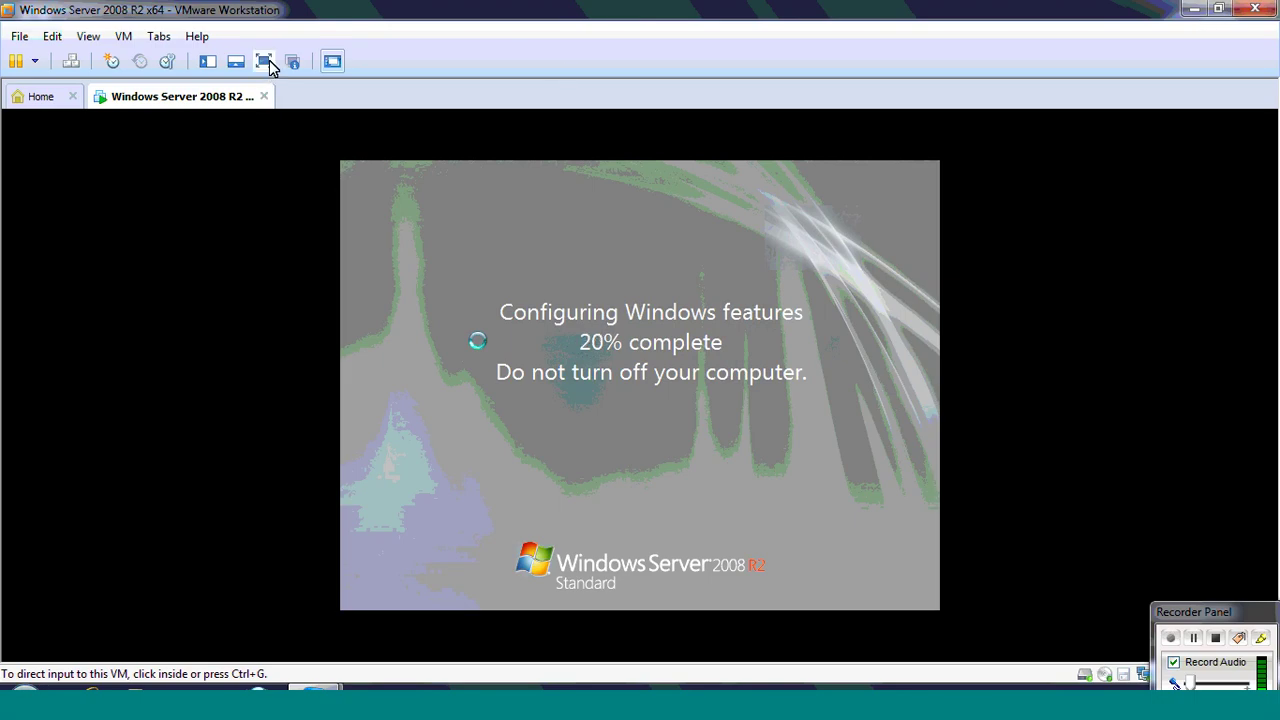
left_click(265, 62)
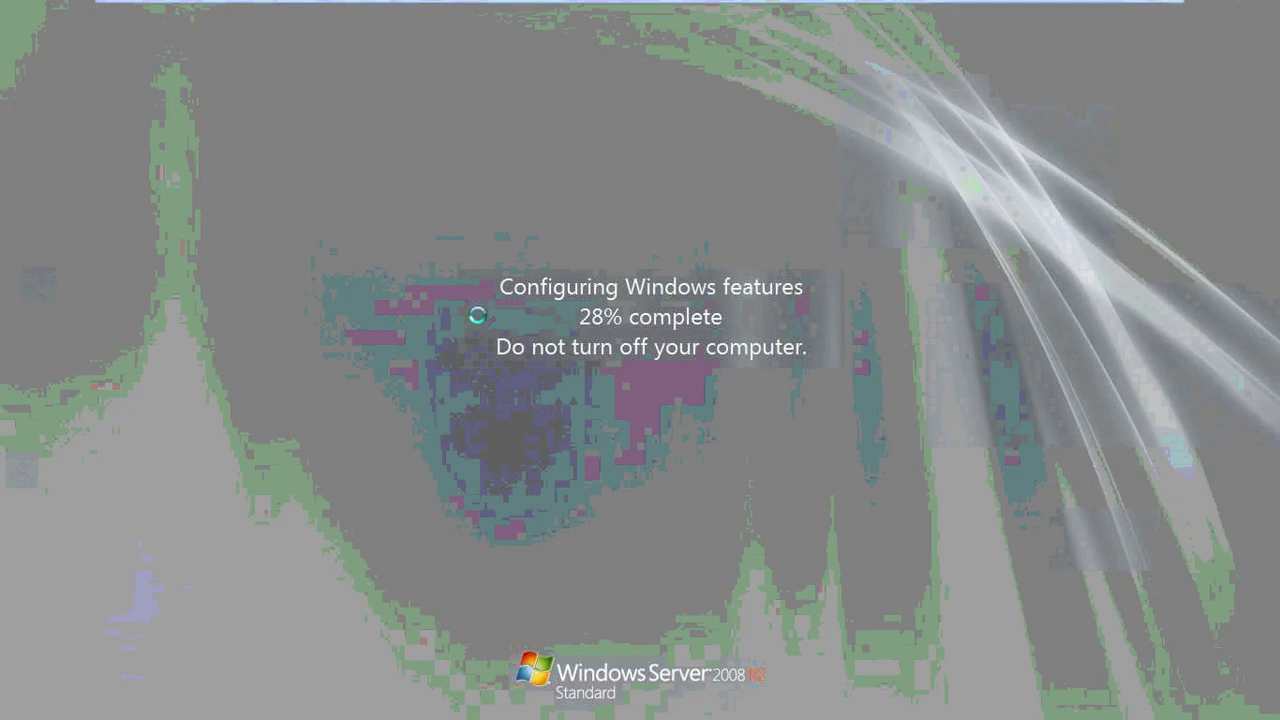
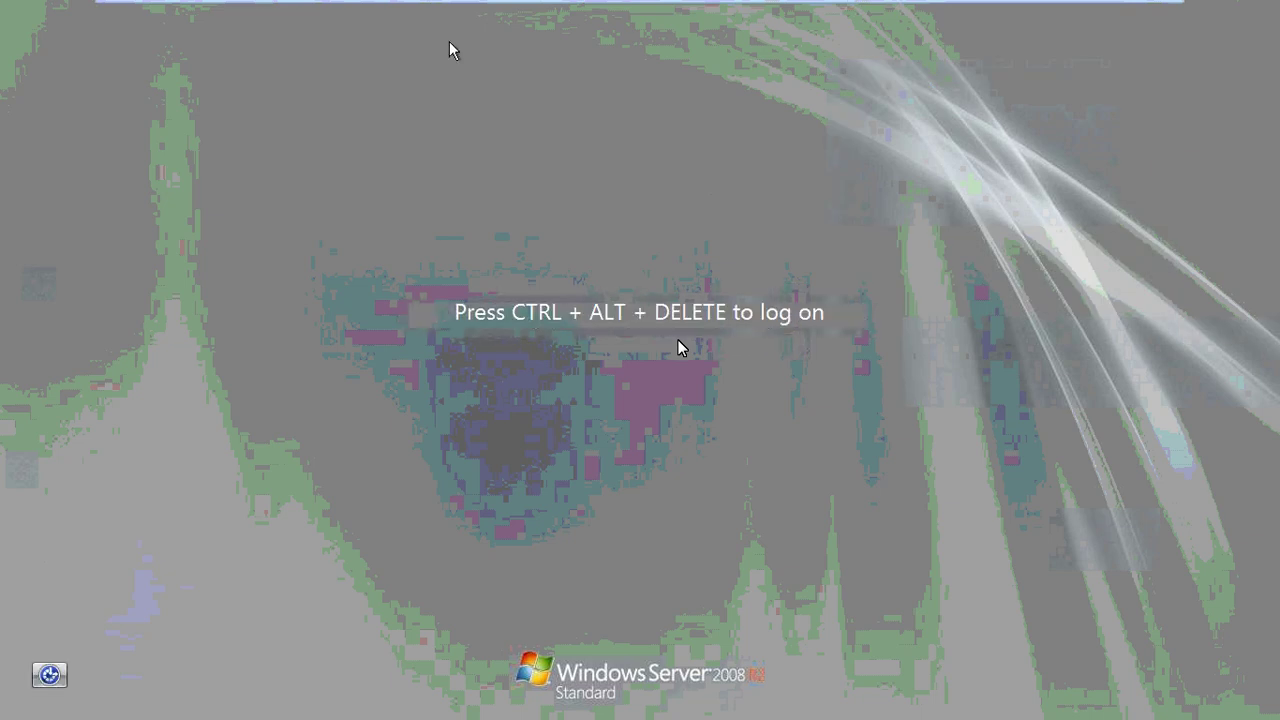
Sign in as the domain Administrator, re-entering the password after the first attempt is rejected
key("ctrl+alt+Delete")
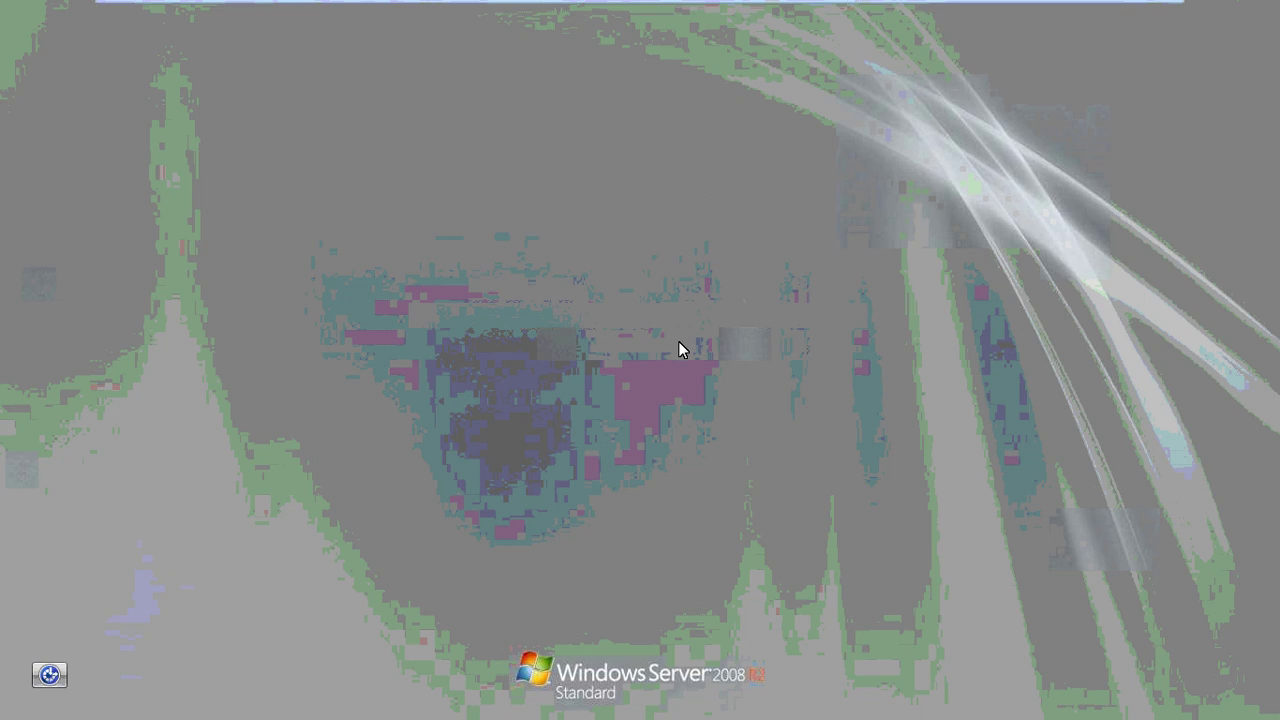
type("•")
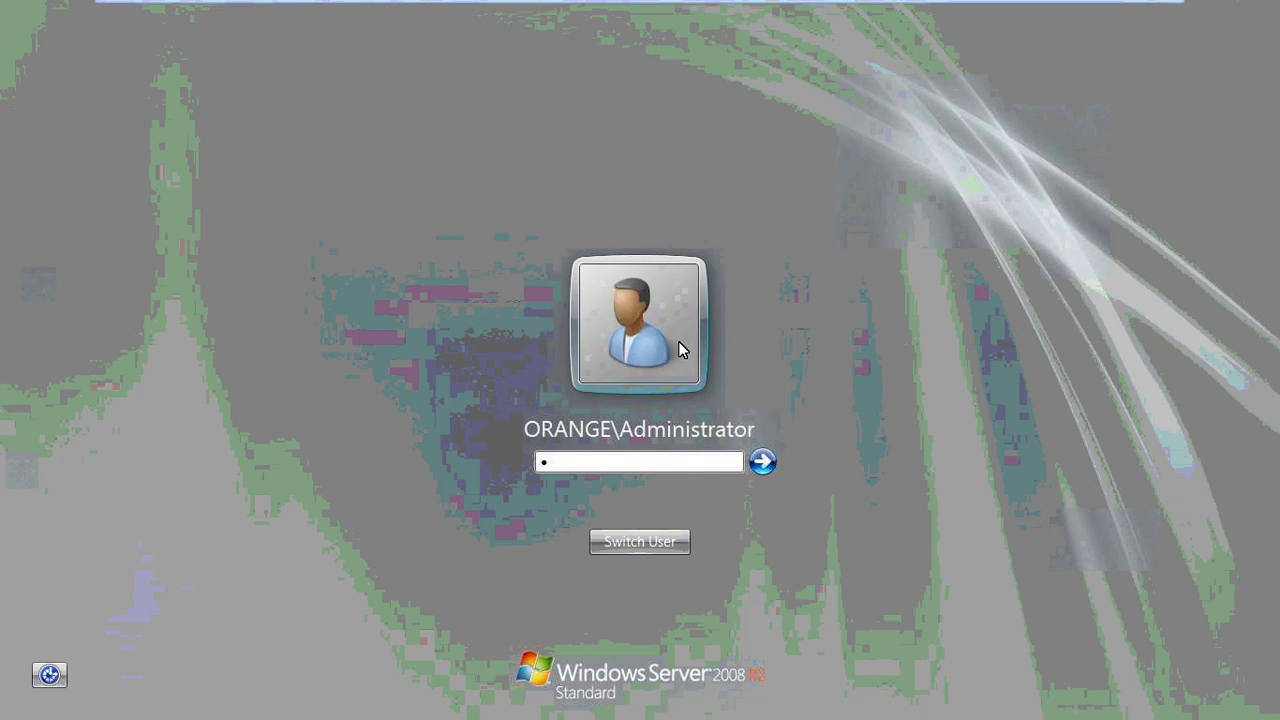
key("Return")
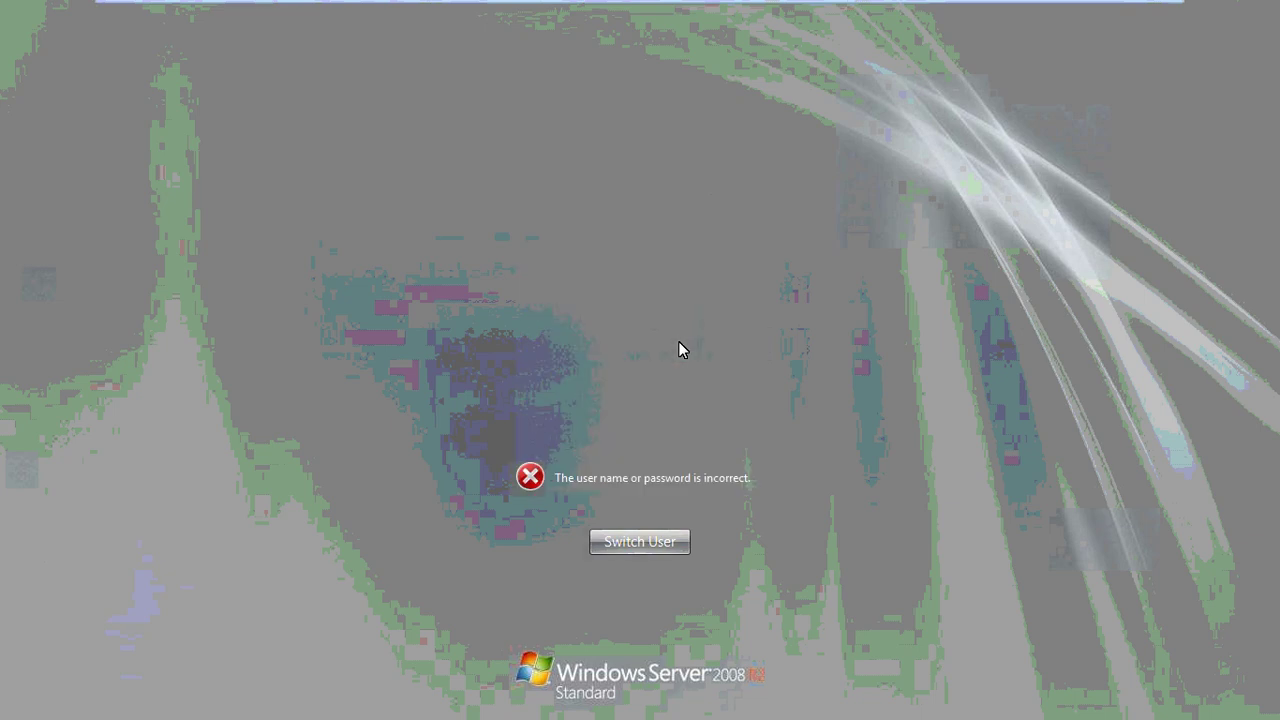
key("Return")
type("•••••••")
key("Return")
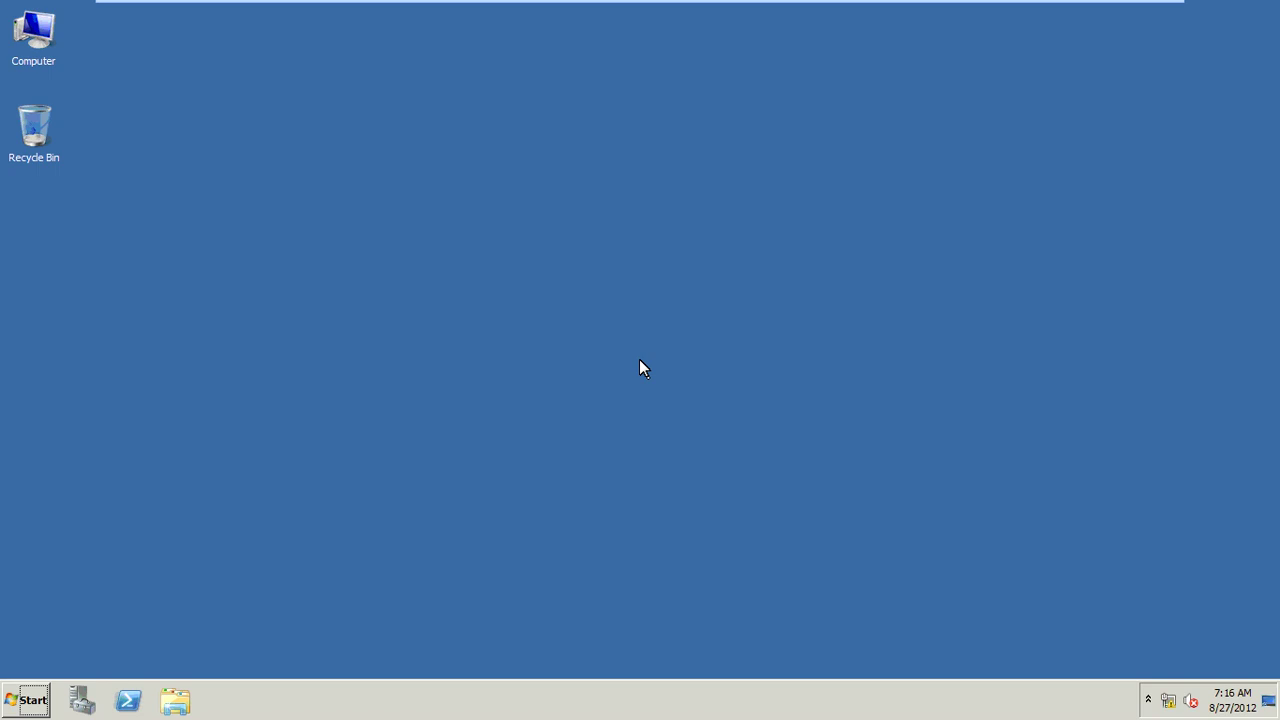
Browse the Administrative Tools list in the Start menu, then dismiss the menu
left_click(38, 694)
left_click(277, 541)
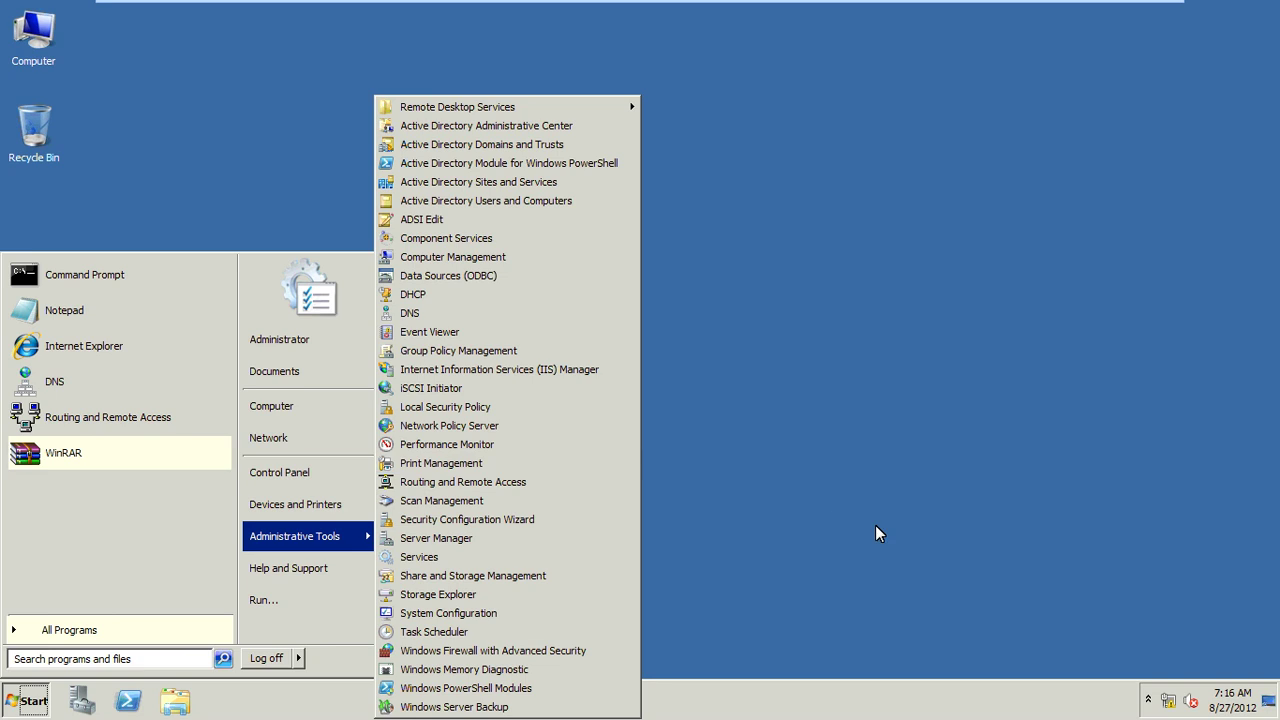
left_click(774, 565)
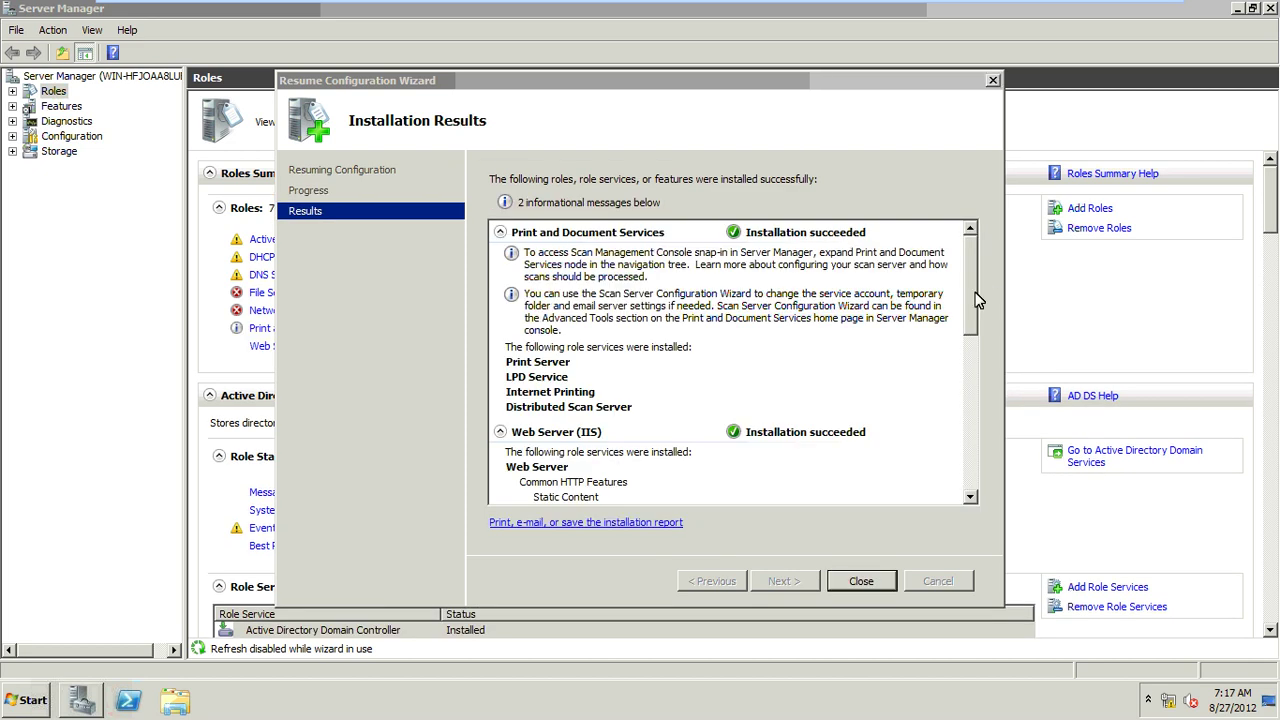
Confirm Print and Document Services, Web Server (IIS) and RSAT installed successfully, then close Server Manager
scroll(973, 466, "down", 5)
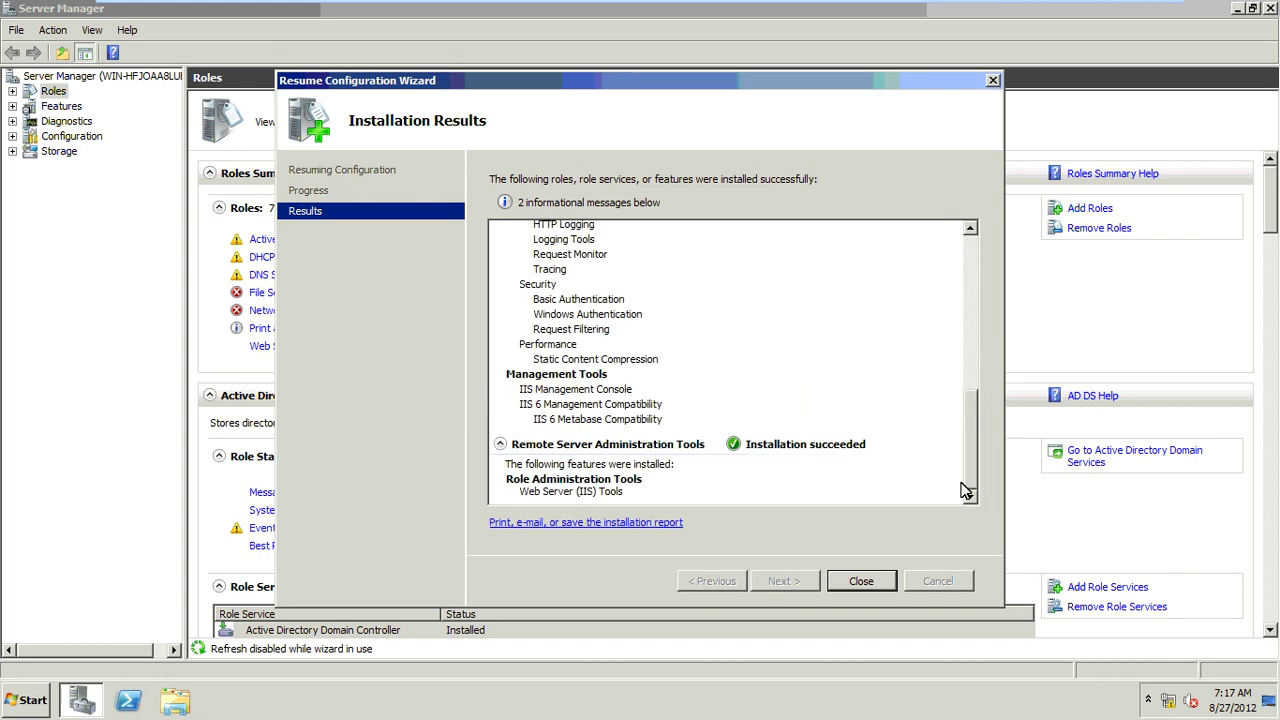
key("Return")
left_click(1266, 10)
Launch Print Management from Administrative Tools and maximize its window
key("super")
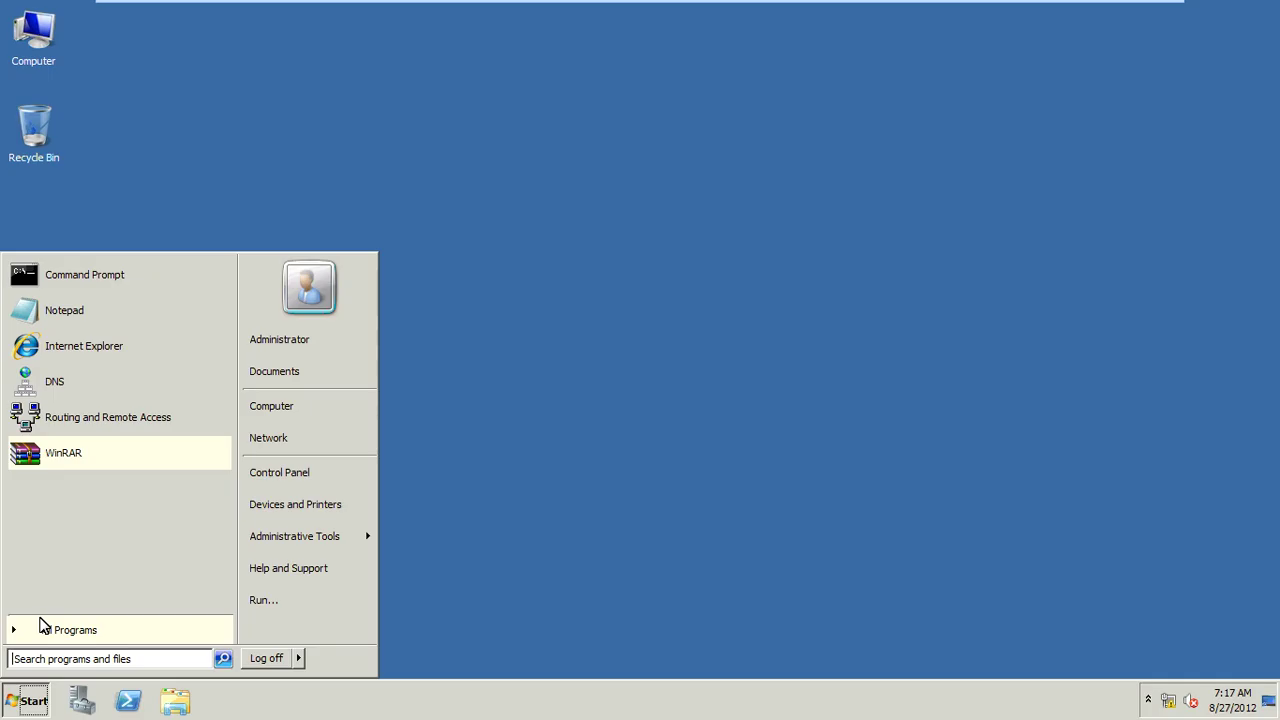
left_click(295, 535)
left_click(525, 375)
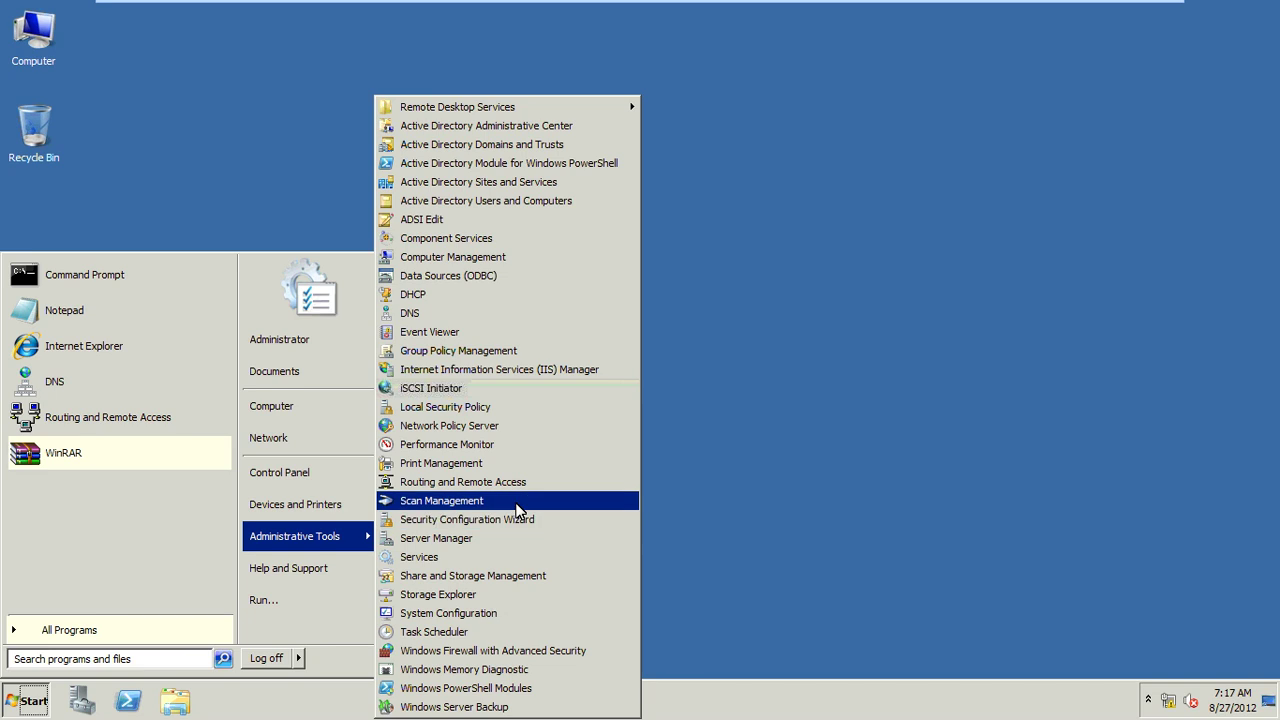
key("Up")
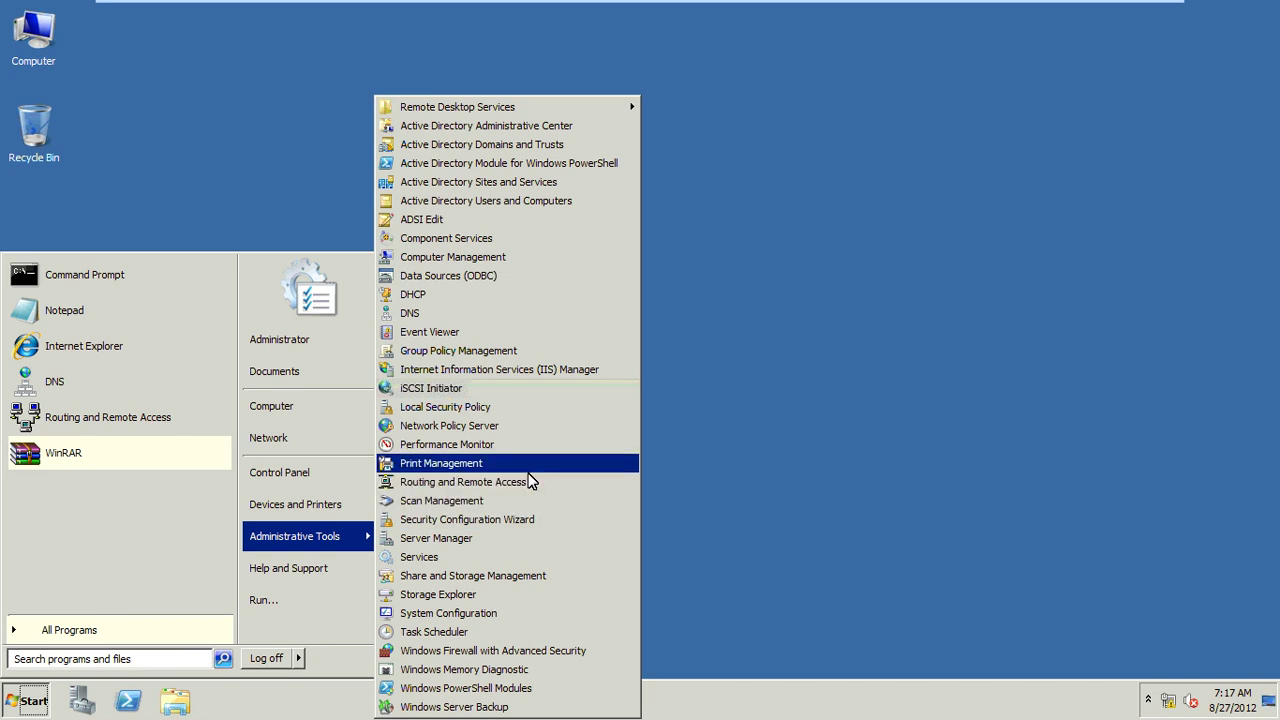
key("Return")
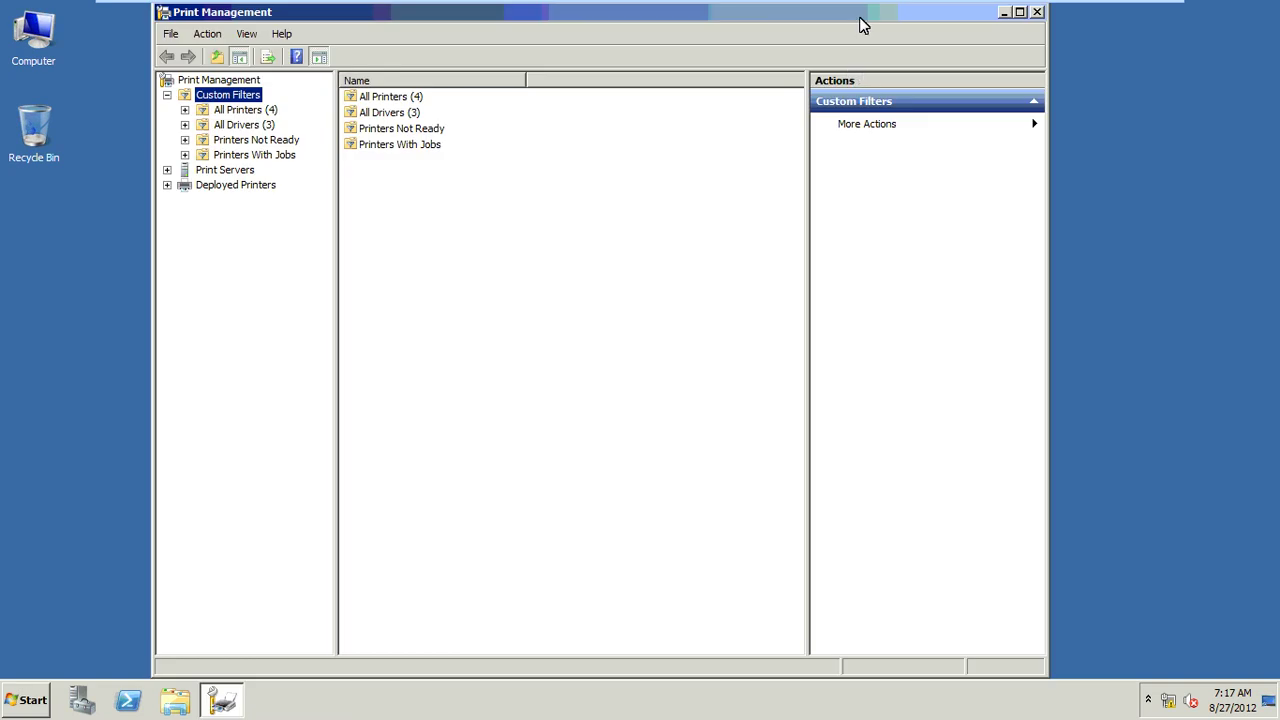
key("super+Up")
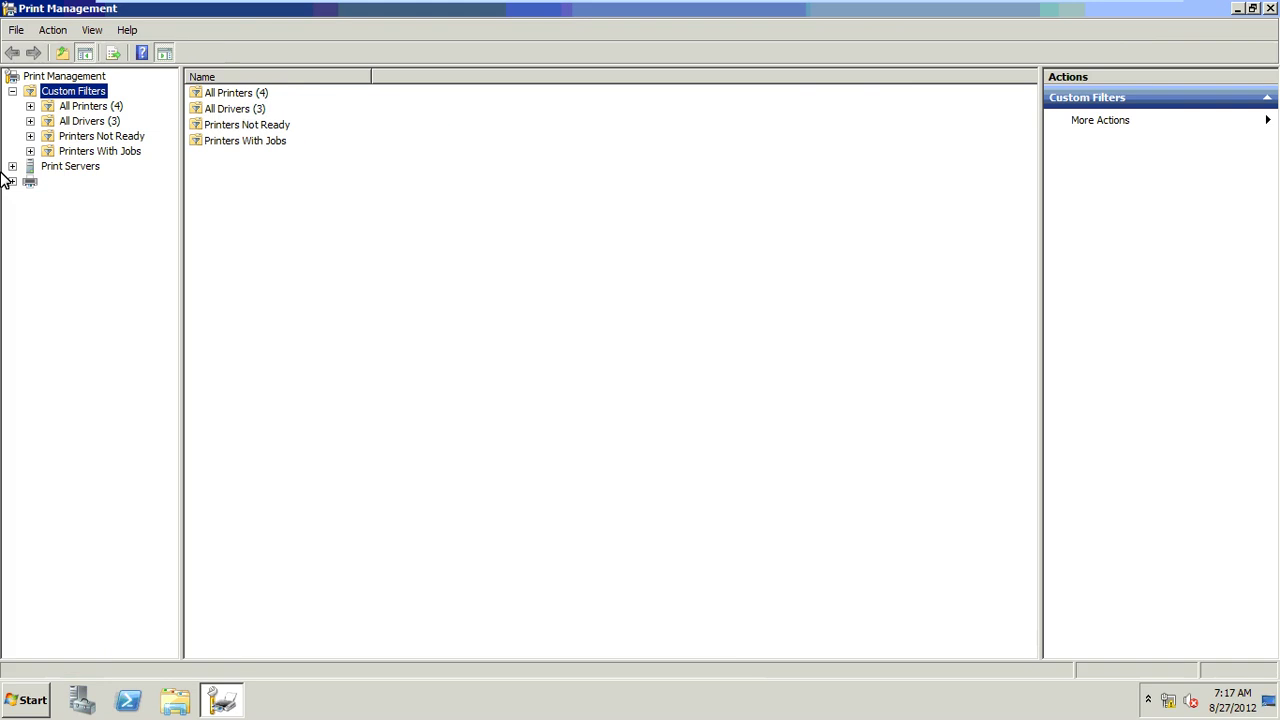
Expand Print Servers and the local server to list its four Ready printers
left_click(12, 91)
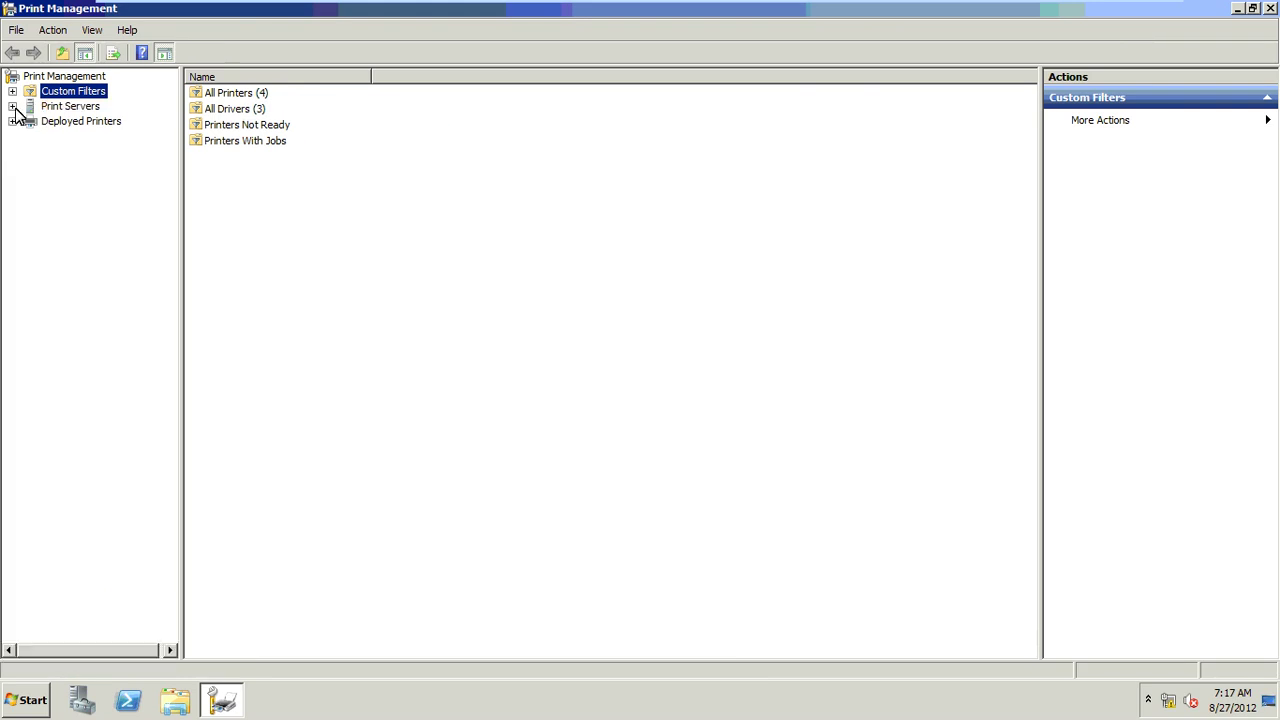
left_click(12, 106)
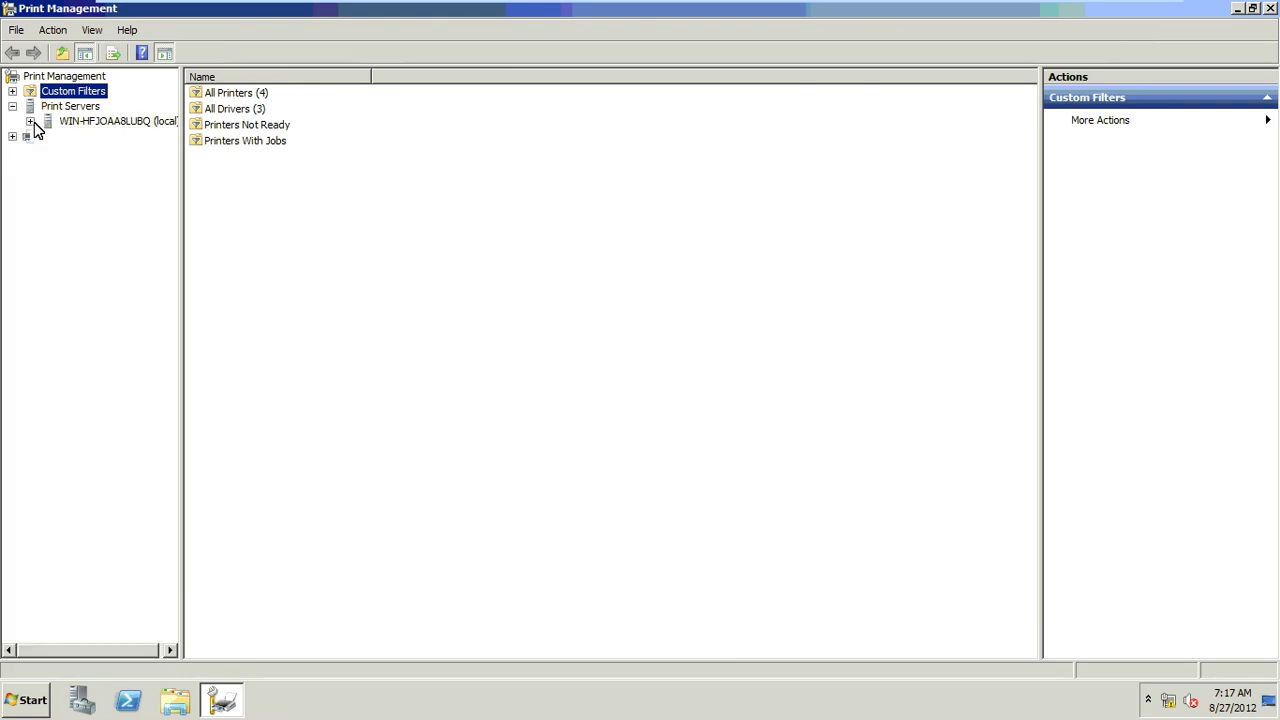
left_click(30, 121)
left_click_drag(182, 211, 228, 211)
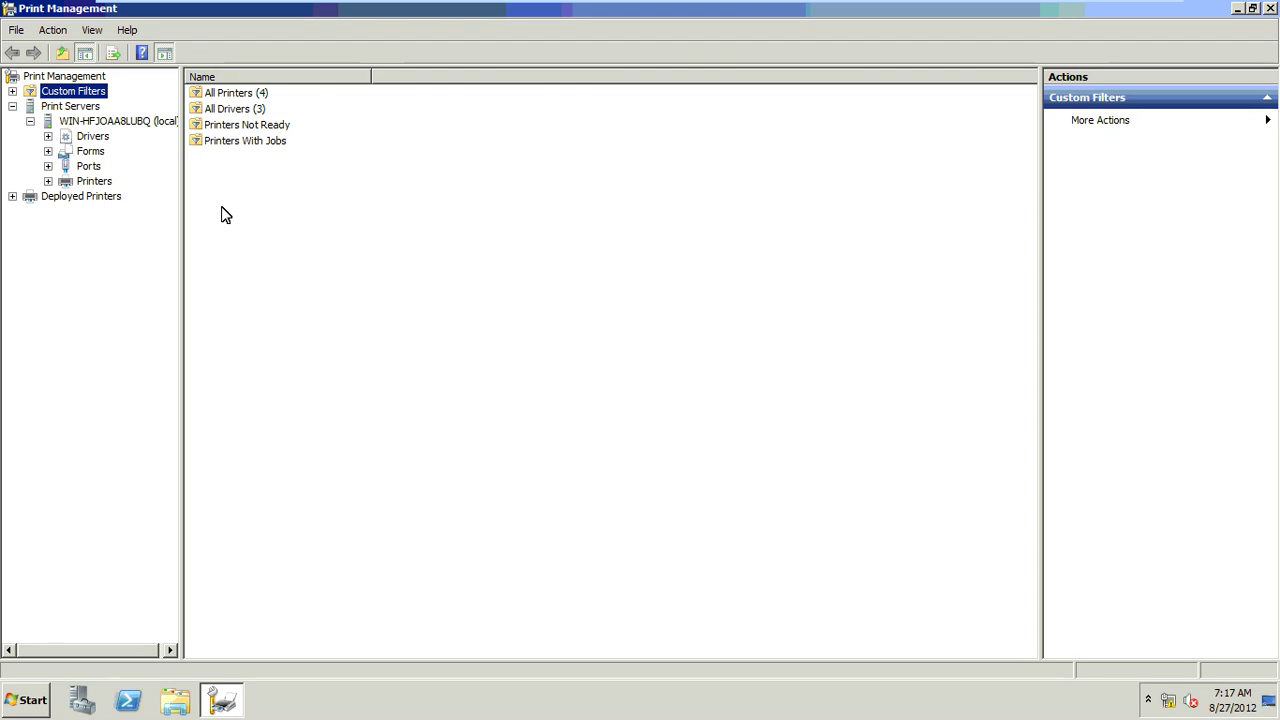
left_click(78, 182)
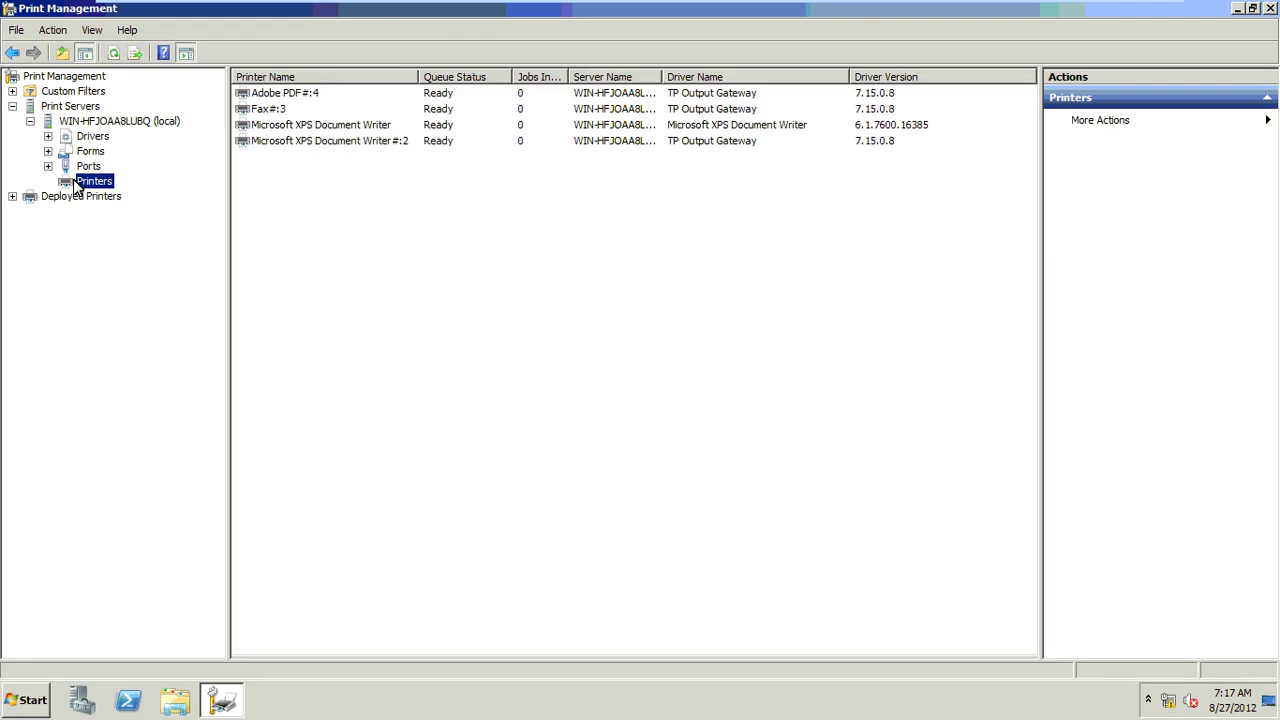
Start Add Printer with 'Add a TCP/IP or Web Services Printer' and device type TCP/IP Device
right_click(78, 183)
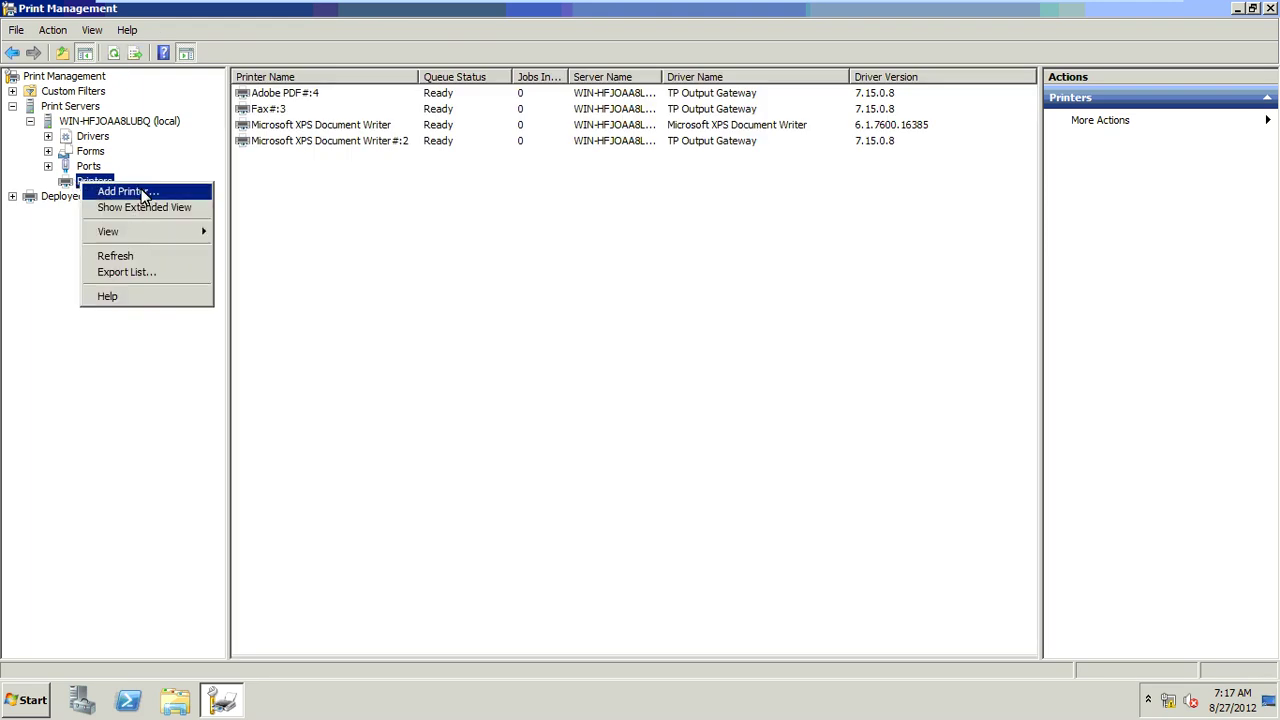
left_click(127, 191)
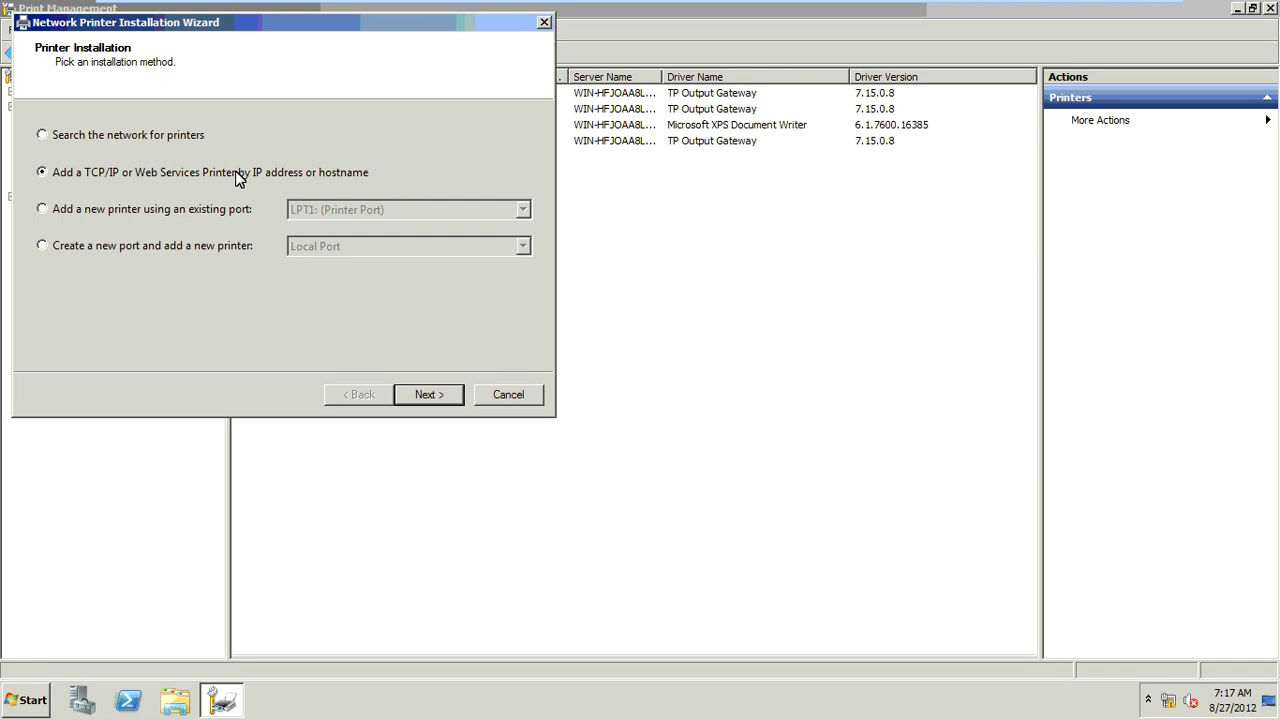
left_click(443, 397)
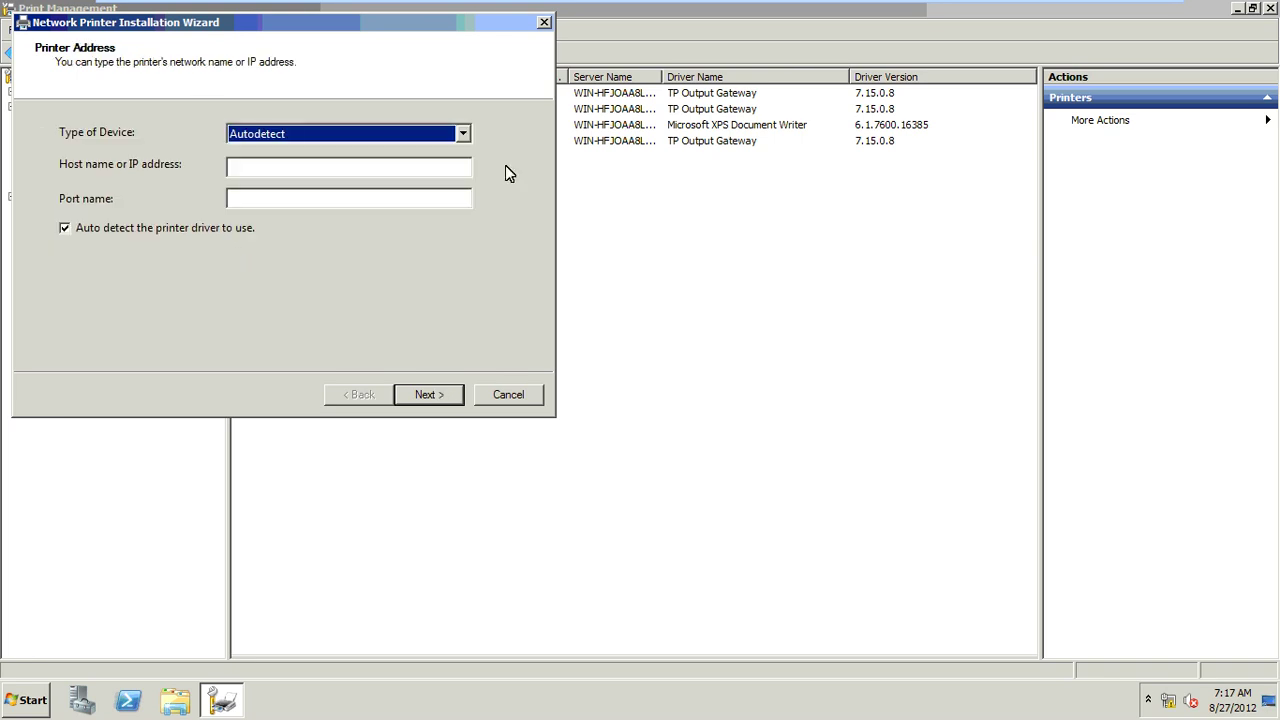
left_click(463, 135)
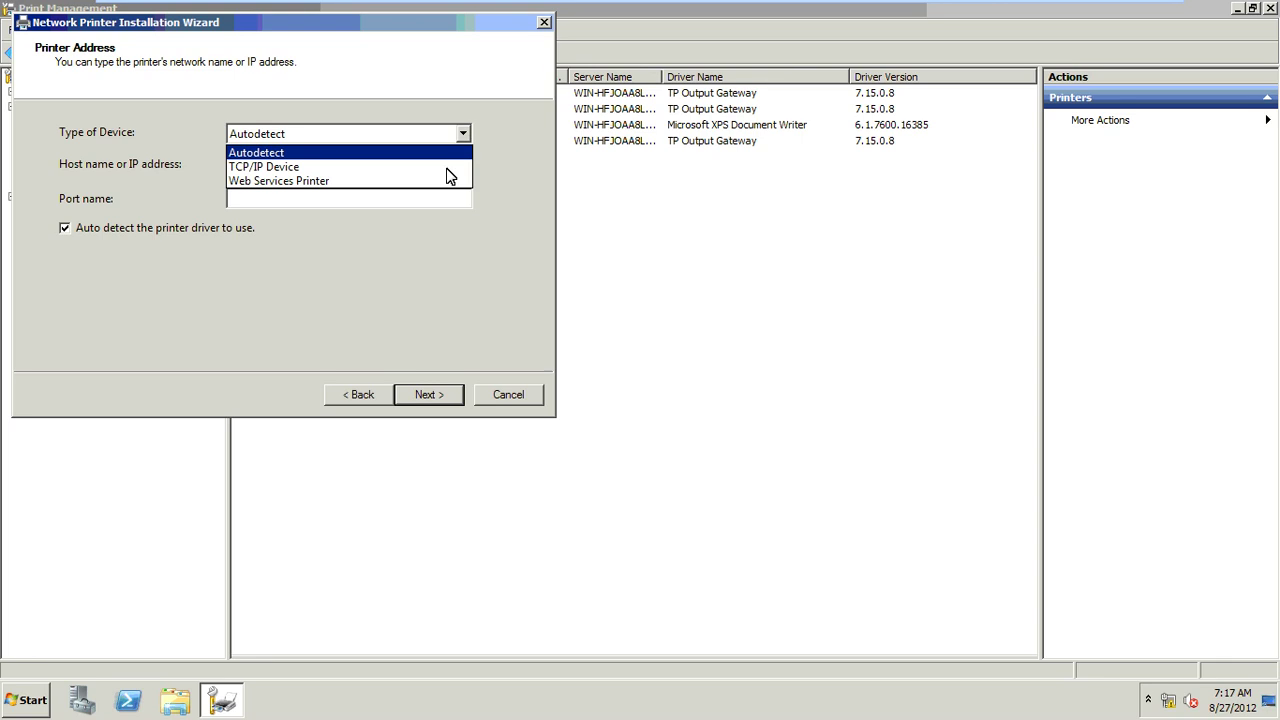
left_click(447, 167)
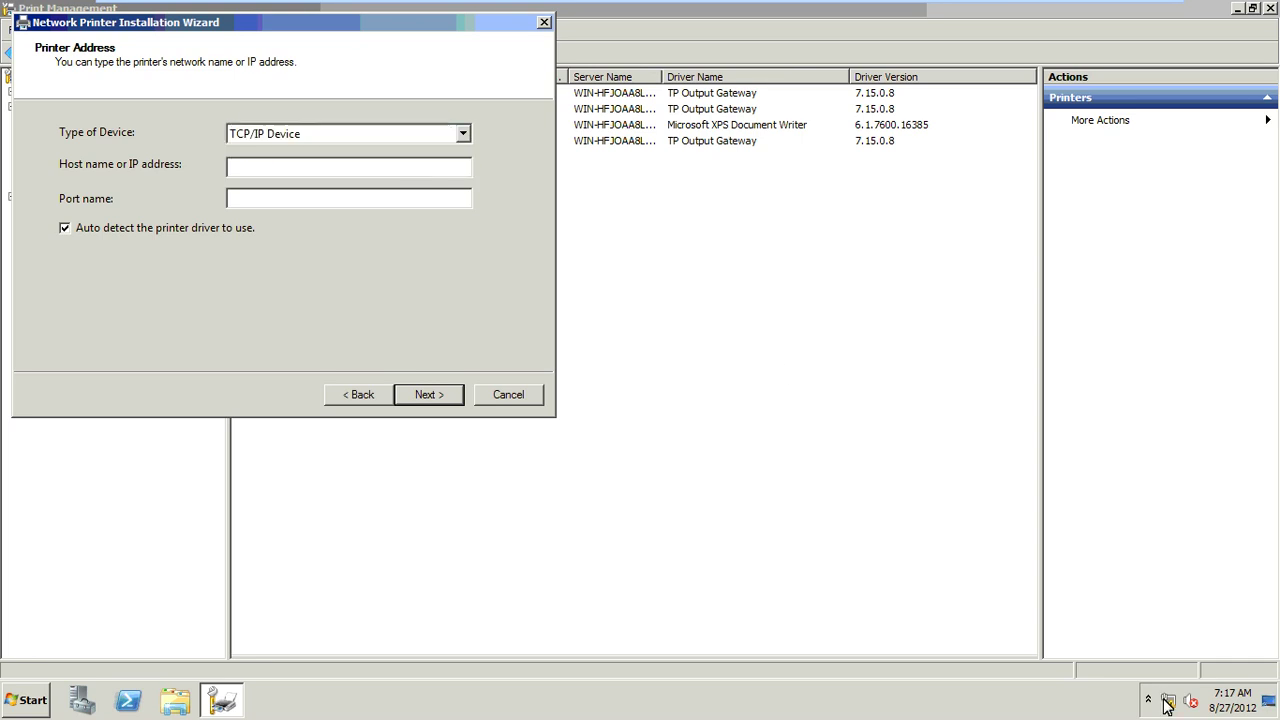
Run ncpa.cpl to check the Local Area Connection's IPv4 address is 10.0.0.3, then close its windows
key("super+r")
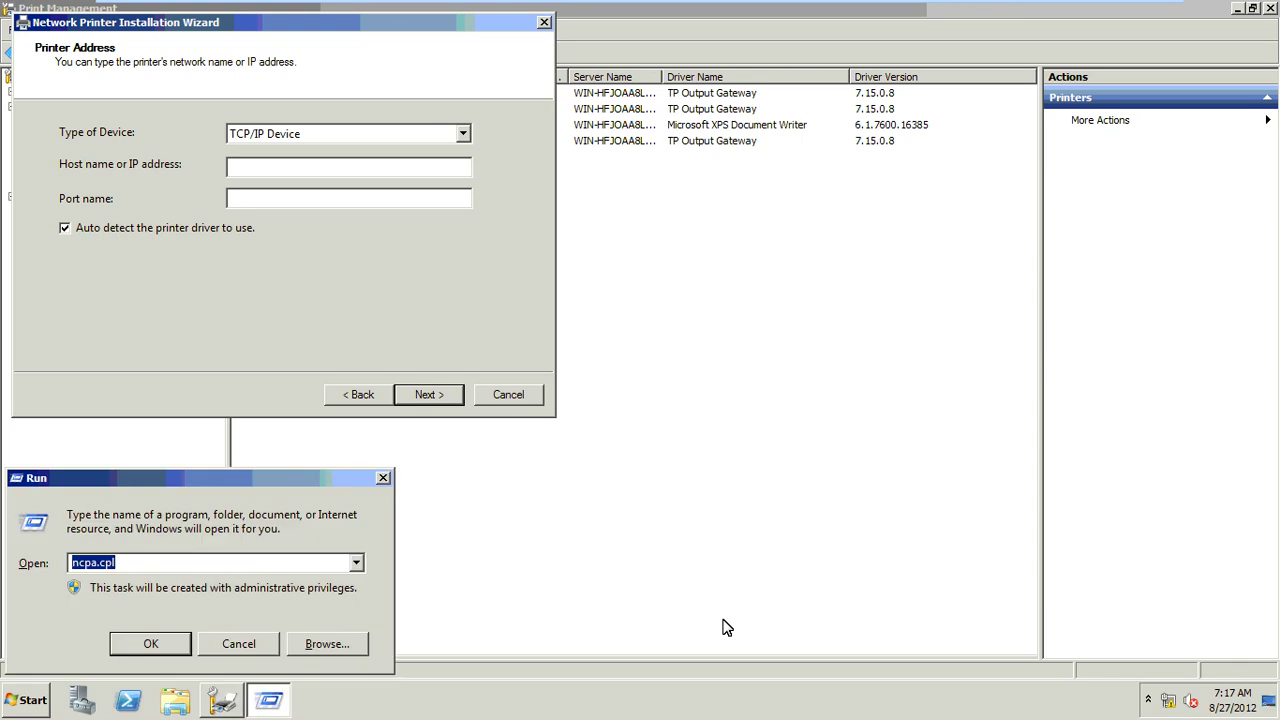
type("ncp")
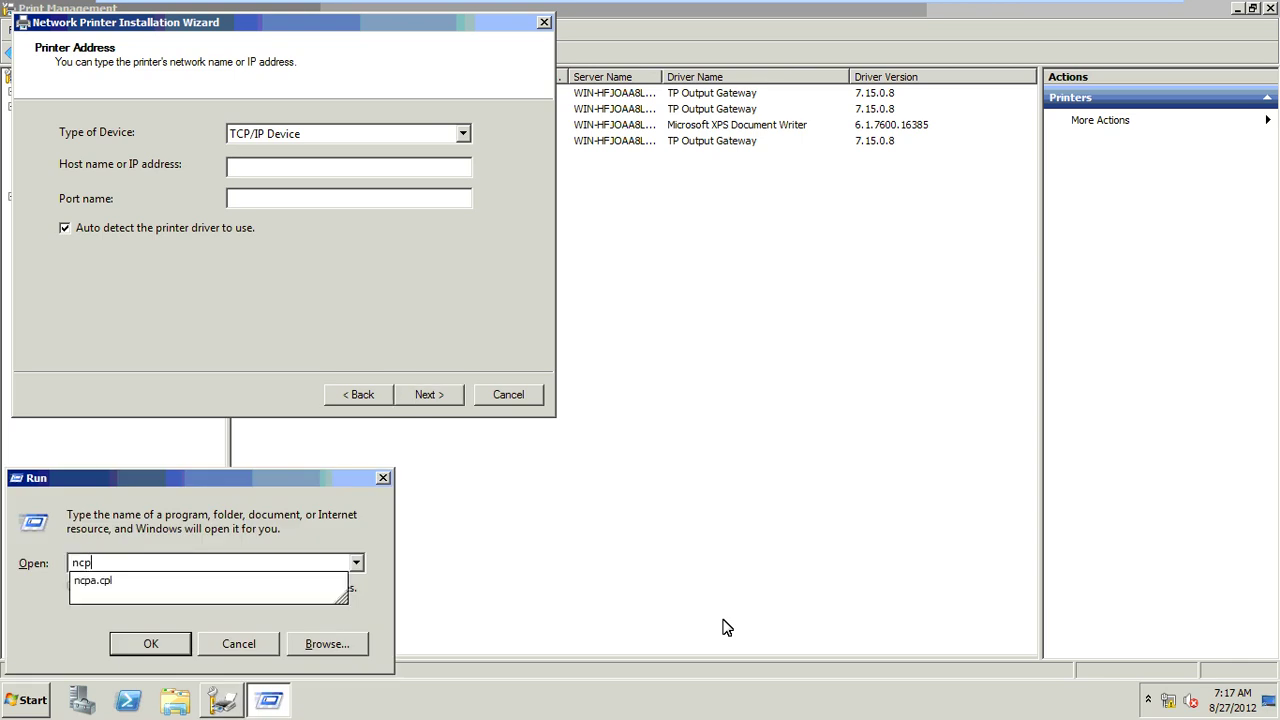
type("a.cpl")
key("Return")
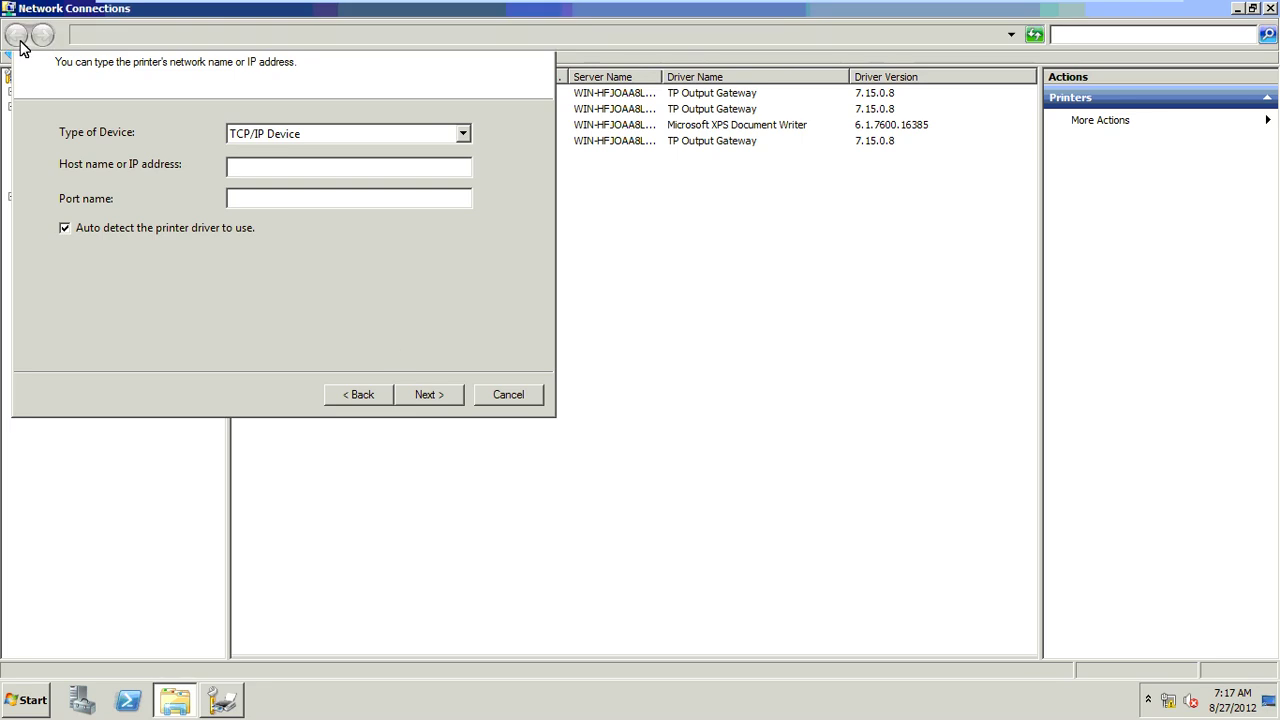
left_click(80, 131)
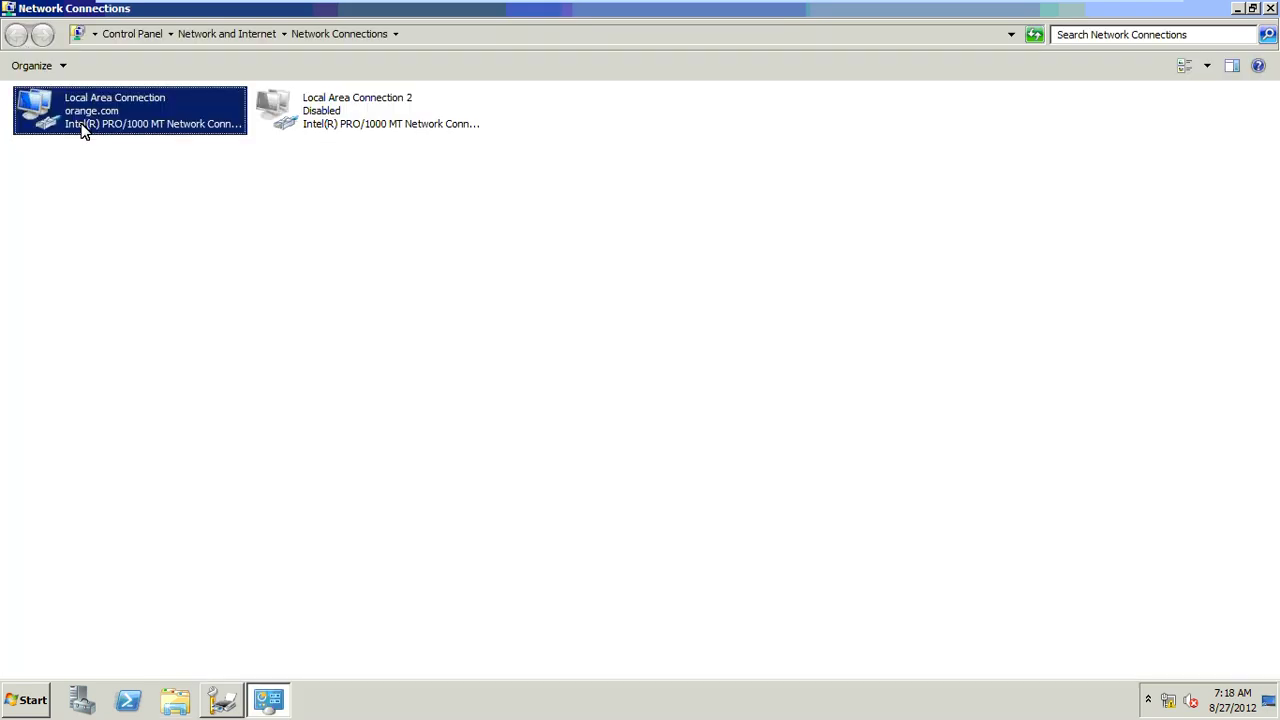
key("shift+F10")
key("Return")
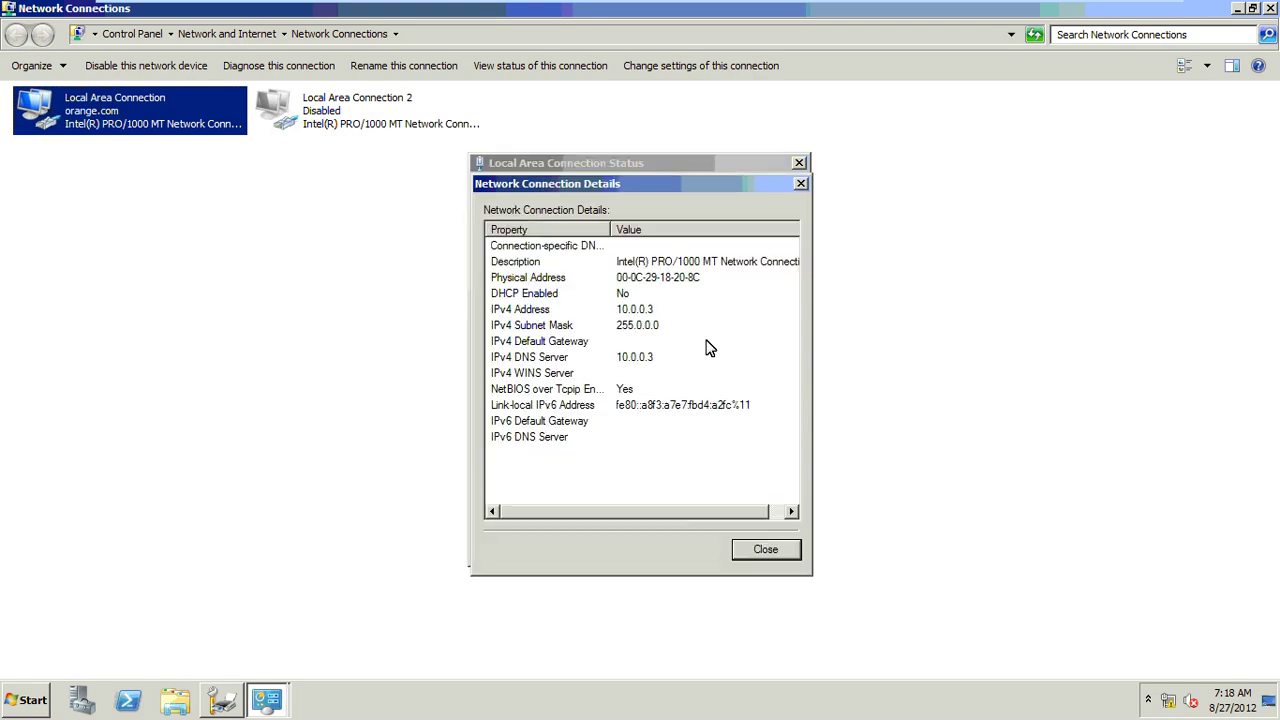
key("i")
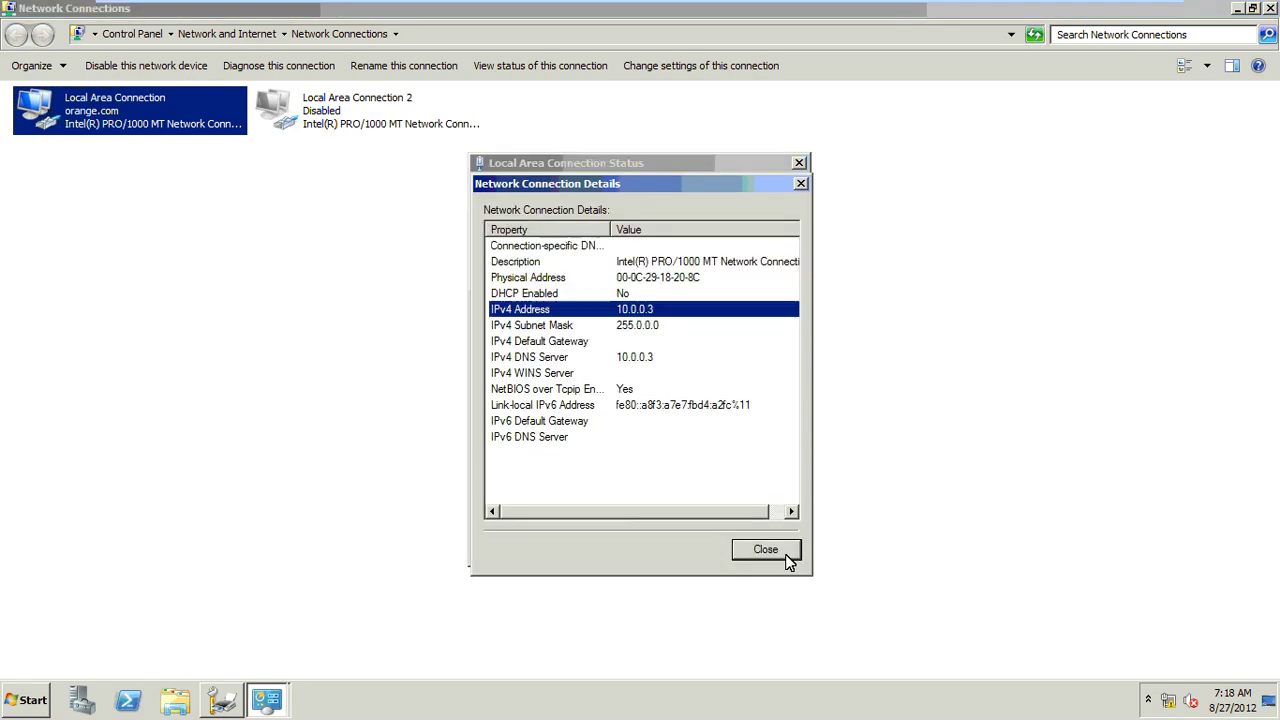
left_click(766, 551)
left_click(785, 556)
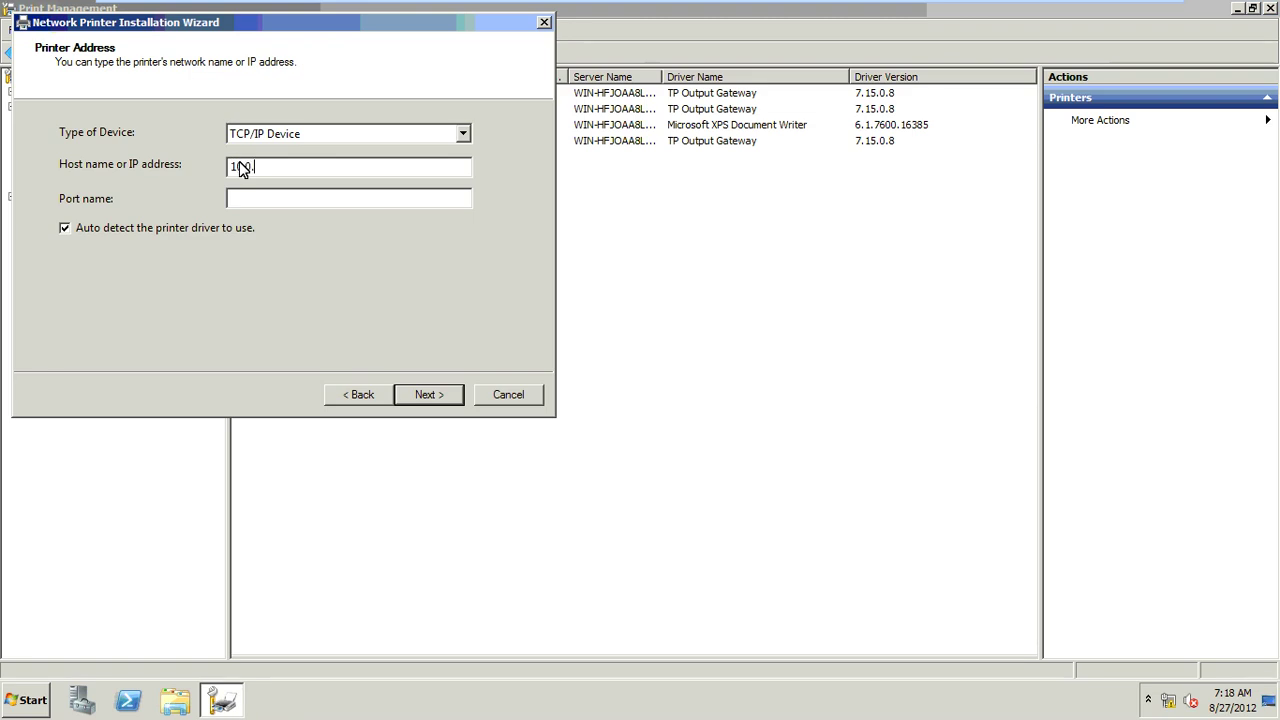
Enter host address 10.0.0.3 and let the wizard detect the printer port
type("0.3")
left_click(449, 401)
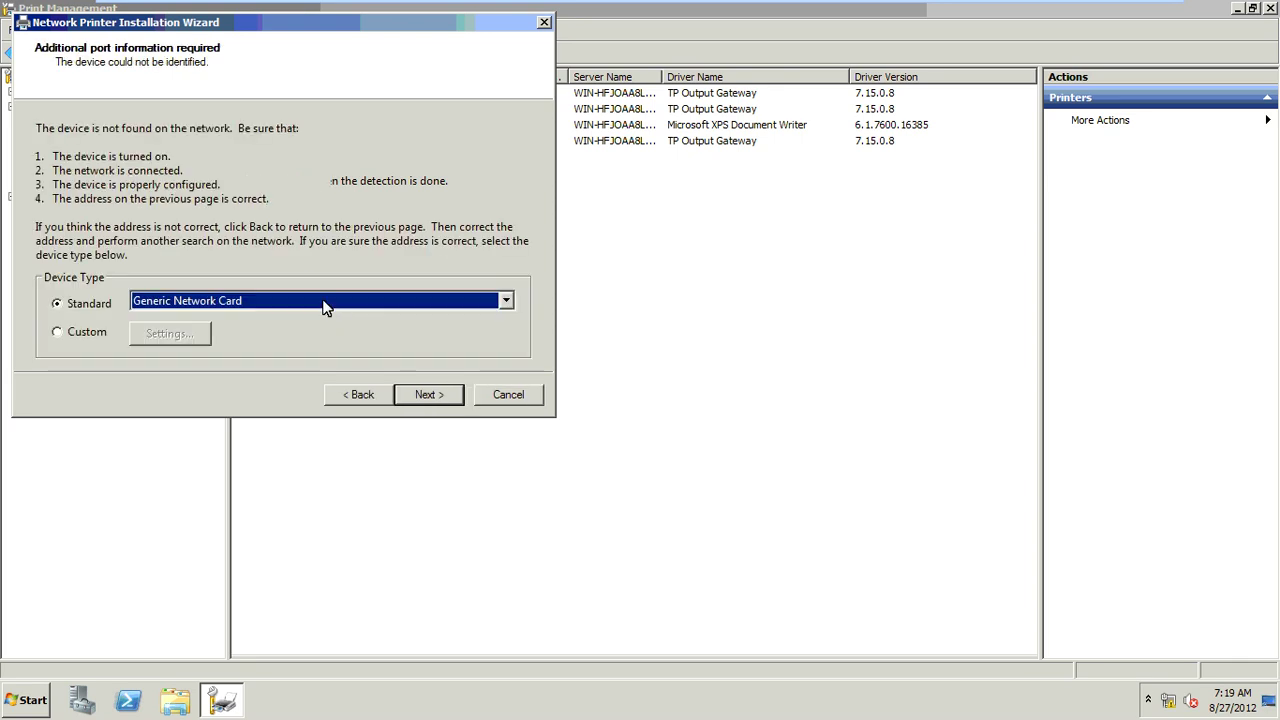
Pick Canon LBP as the Standard device type in place of Generic Network Card, and continue
left_click(170, 310)
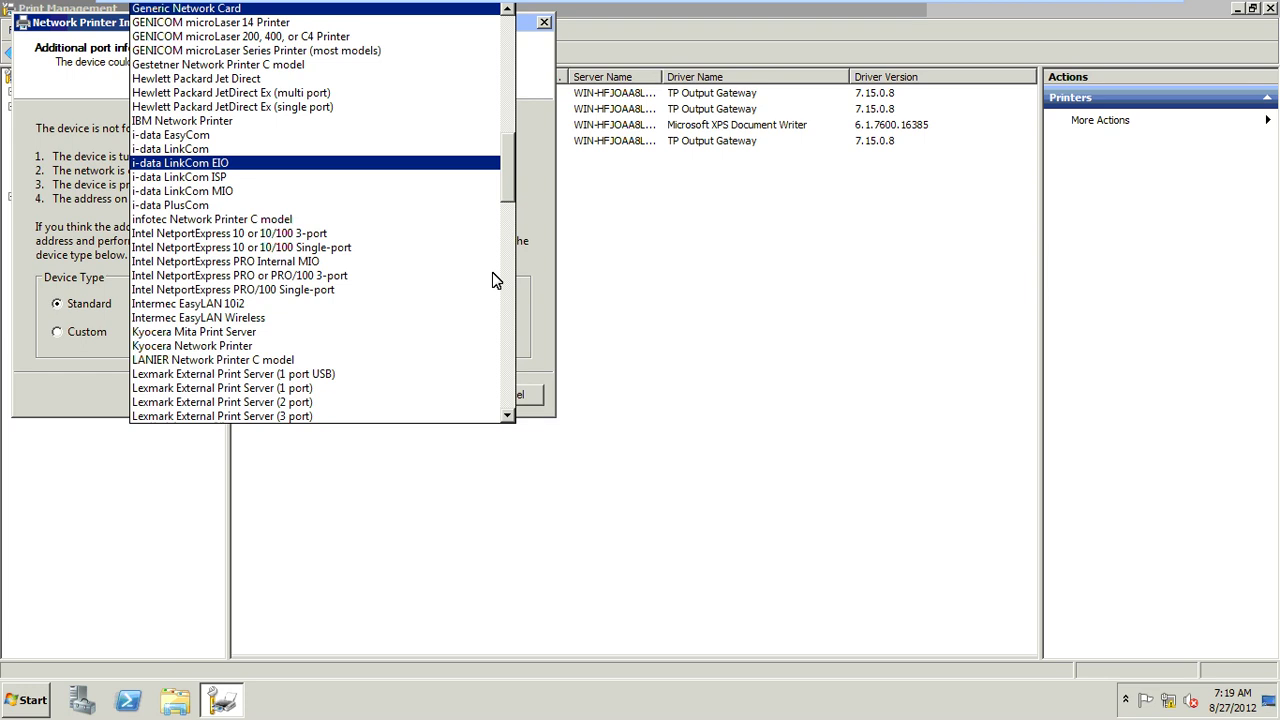
scroll(492, 290, "down", 15)
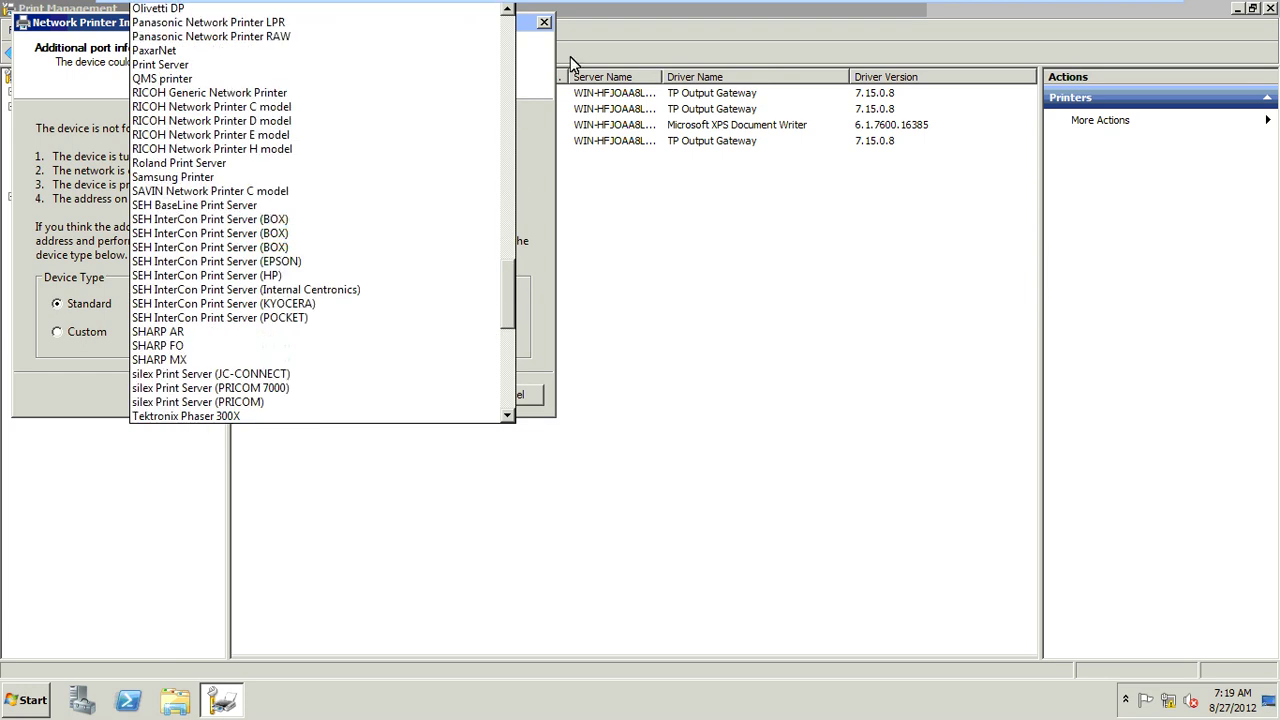
scroll(572, 63, "up", 20)
scroll(549, 88, "down", 4)
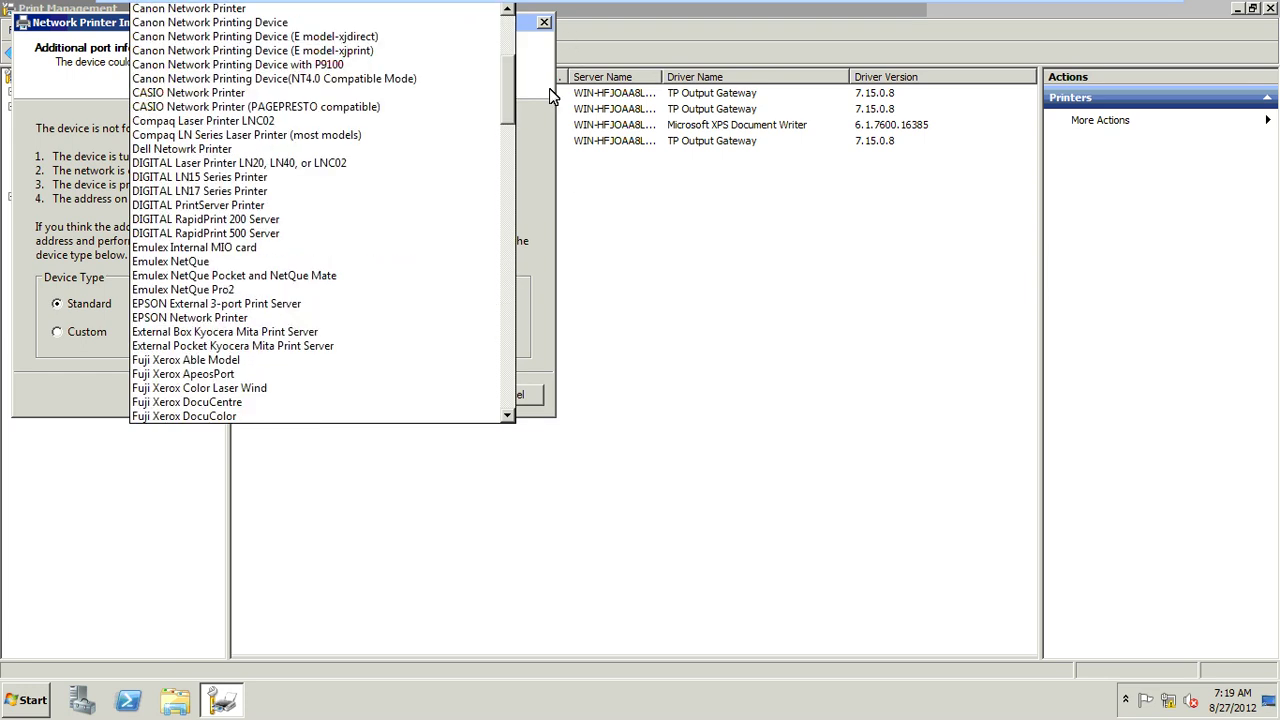
scroll(288, 31, "up", 2)
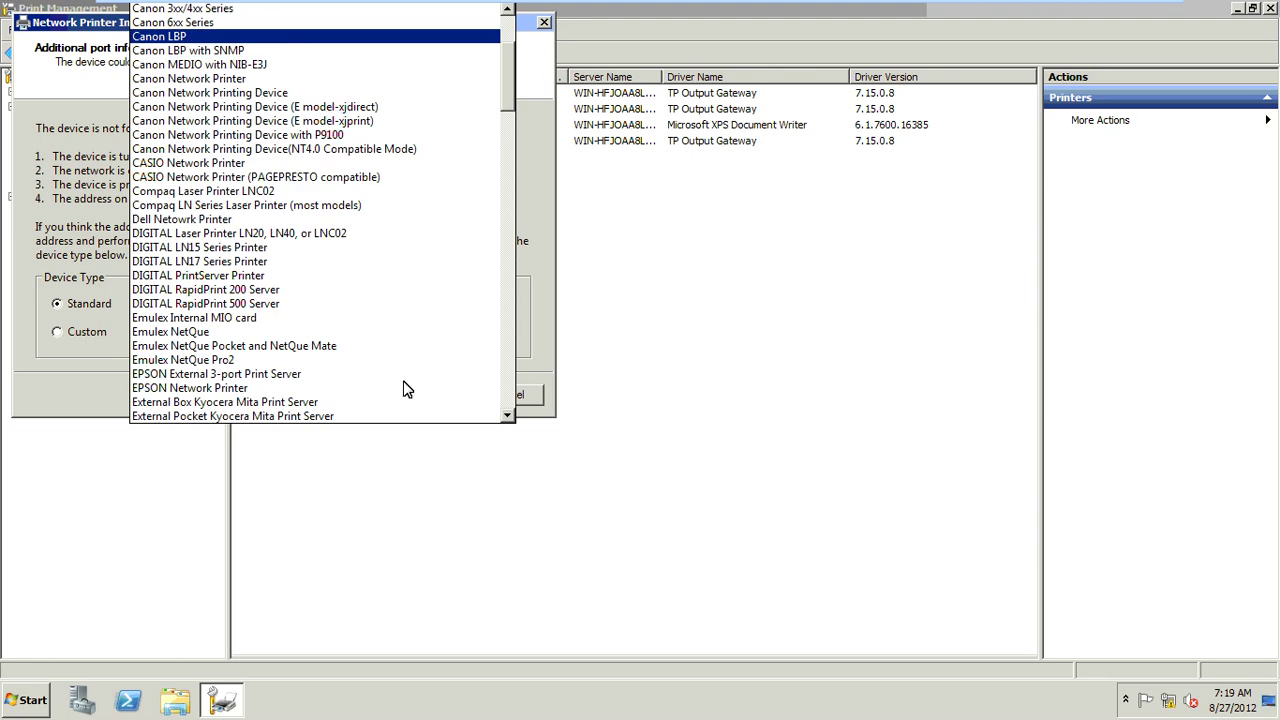
left_click(292, 37)
left_click(423, 409)
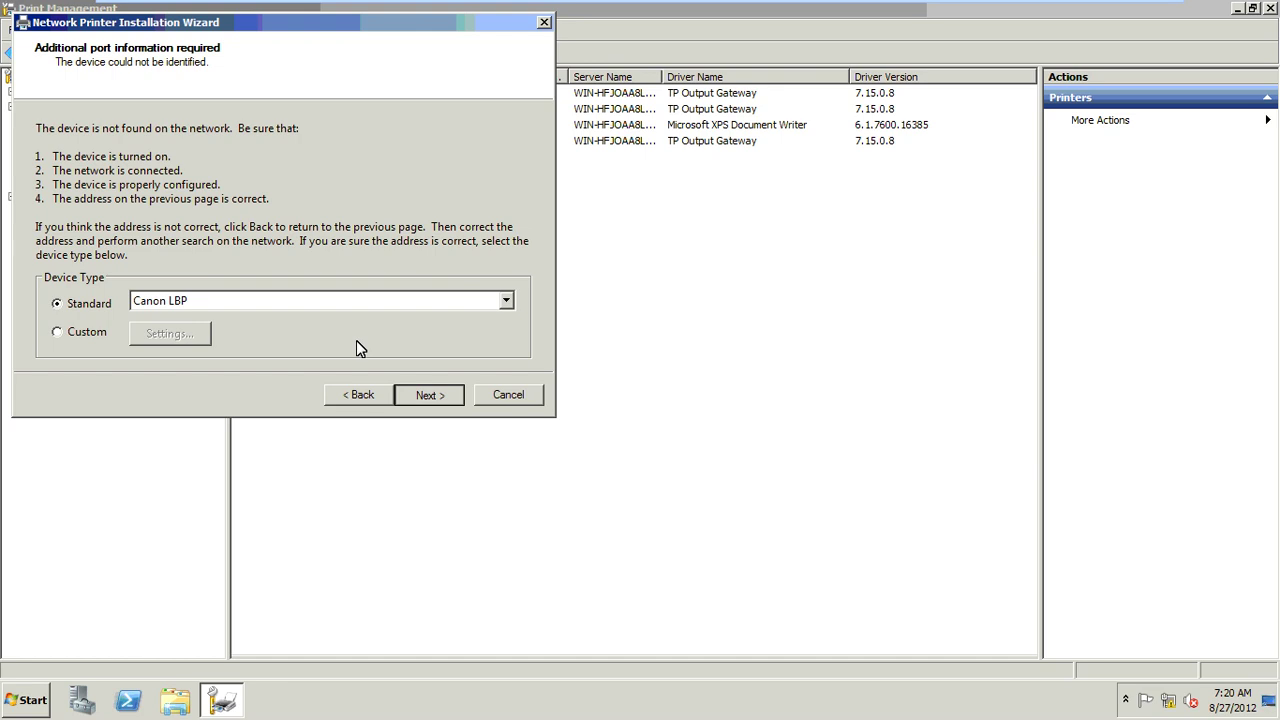
Advance past driver detection and choose to install a new driver
key("Return")
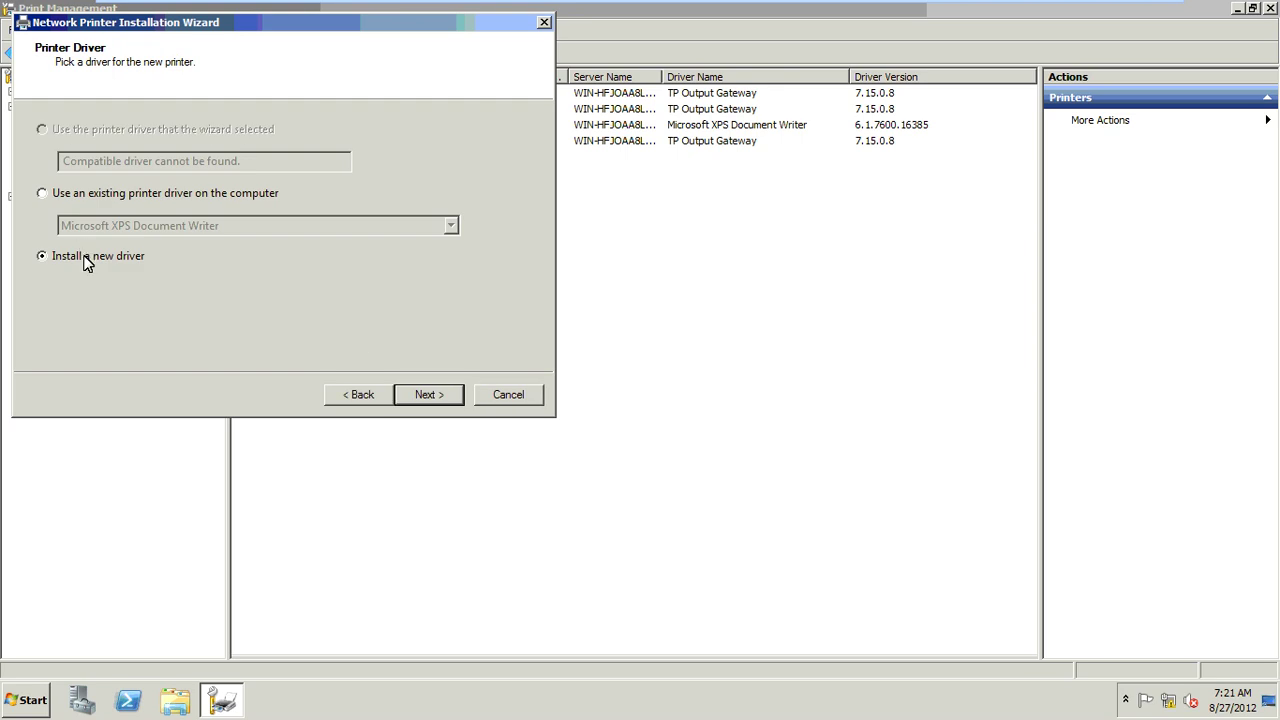
left_click(424, 396)
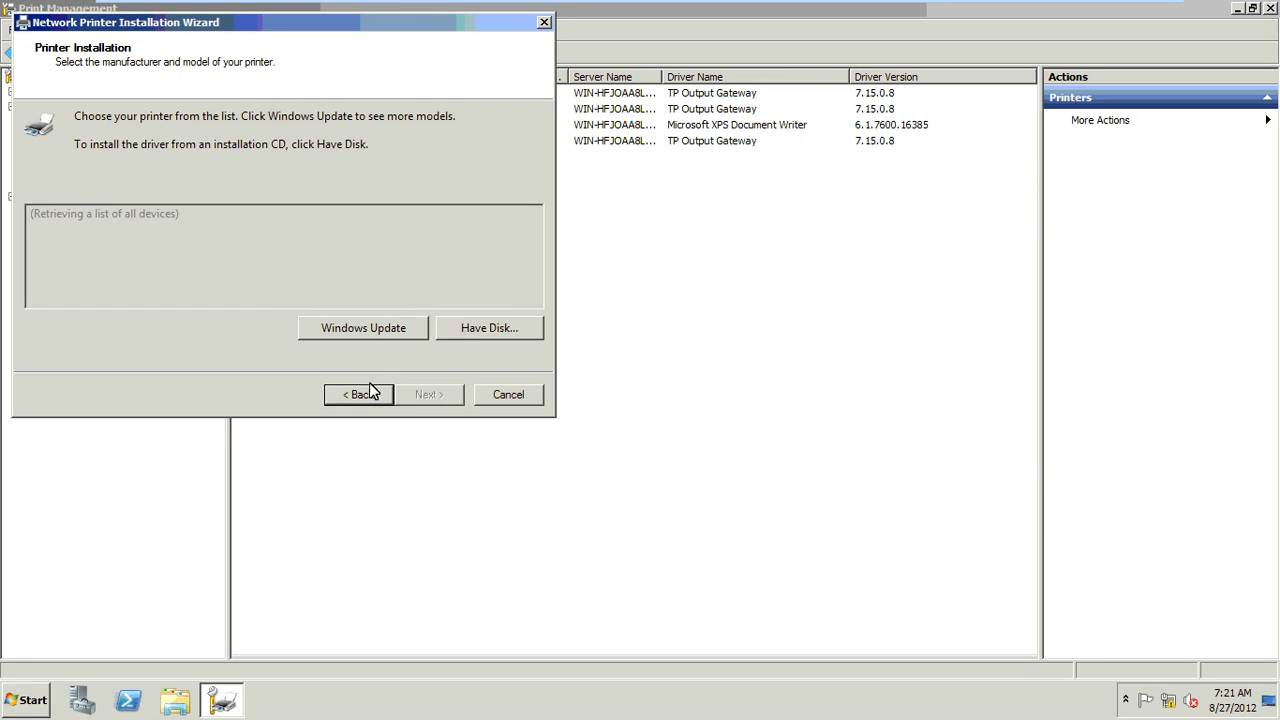
Back out of the Have Disk dialog and return to the manufacturer and model list
left_click(451, 332)
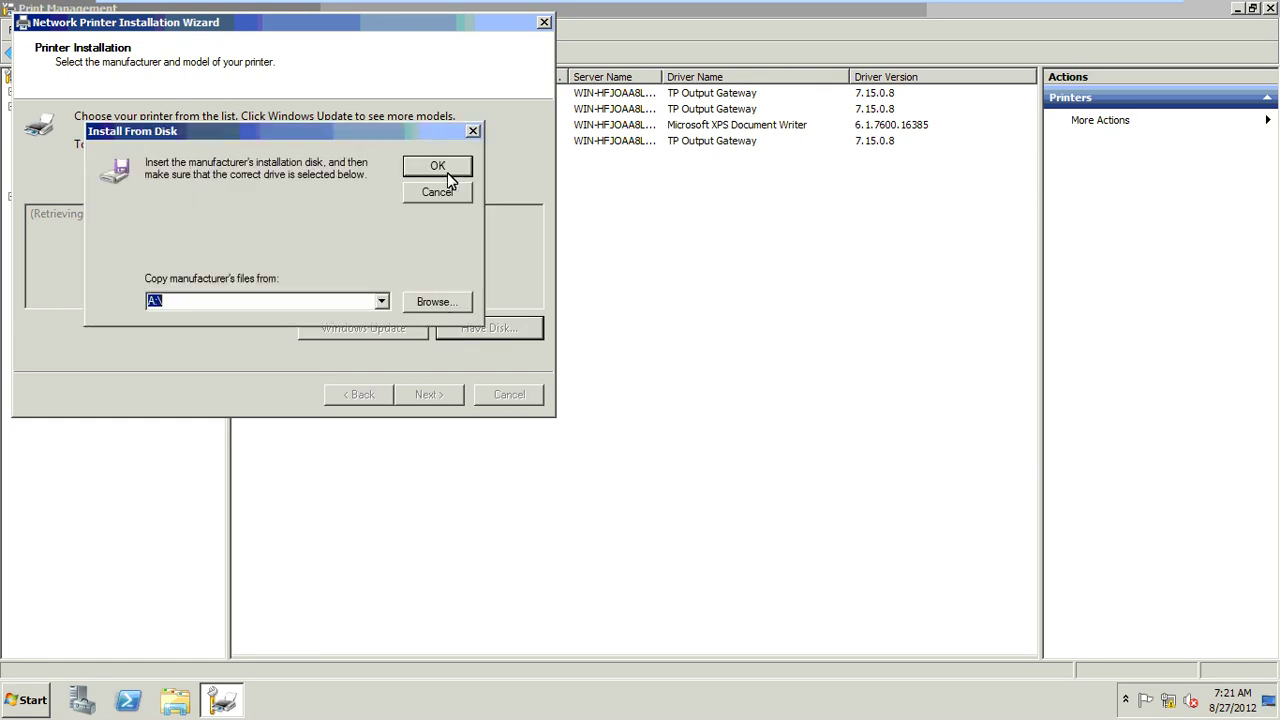
left_click(437, 196)
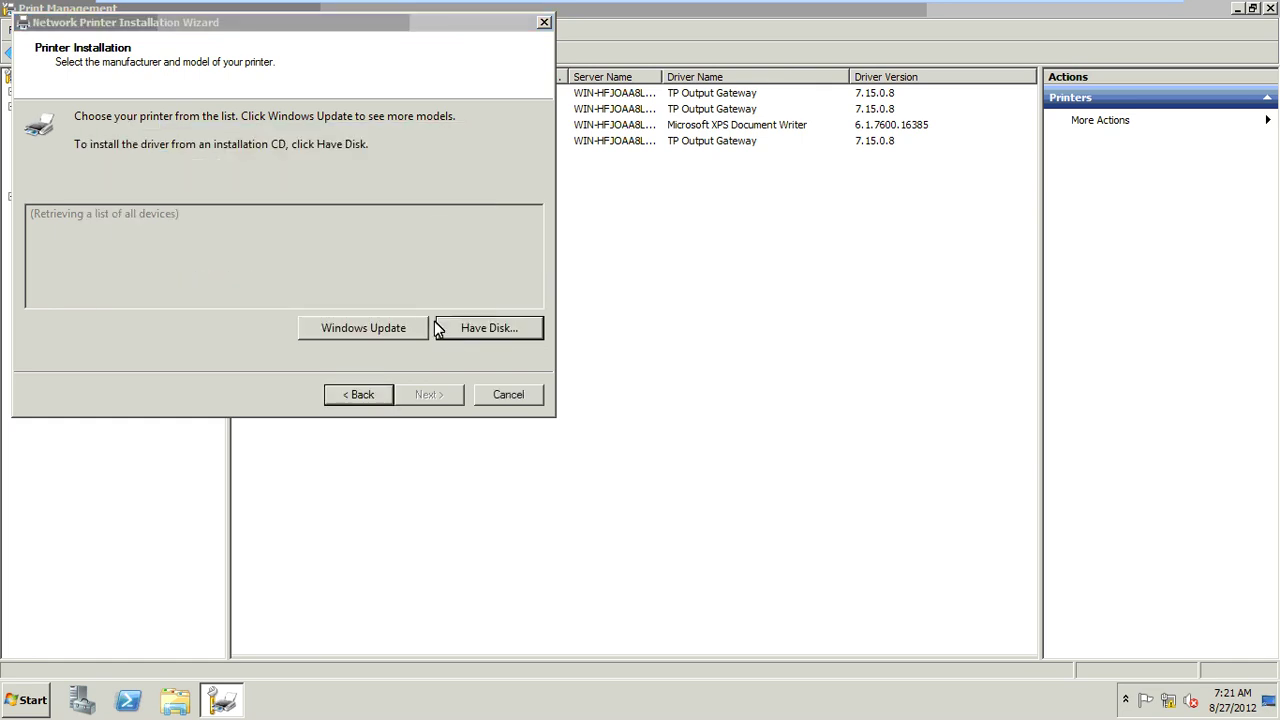
left_click(358, 394)
left_click(418, 396)
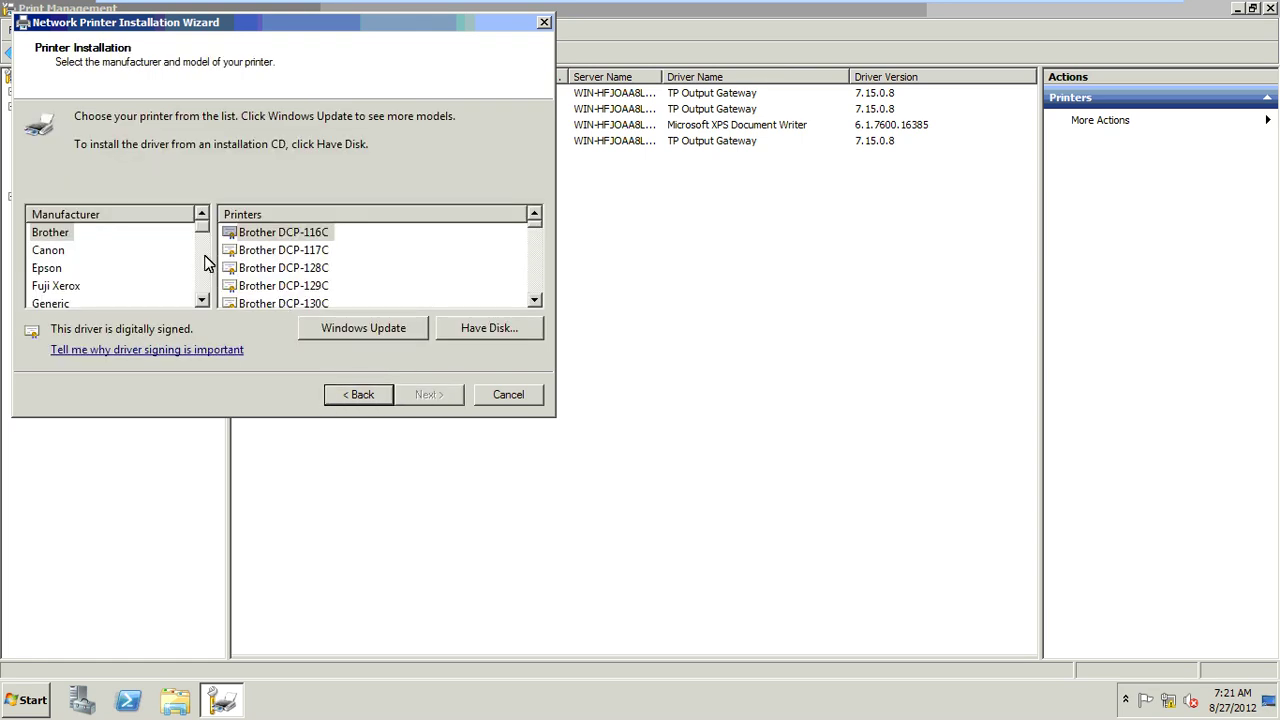
Select the Canon LBP5910 driver under Canon and continue to naming and sharing
left_click(66, 258)
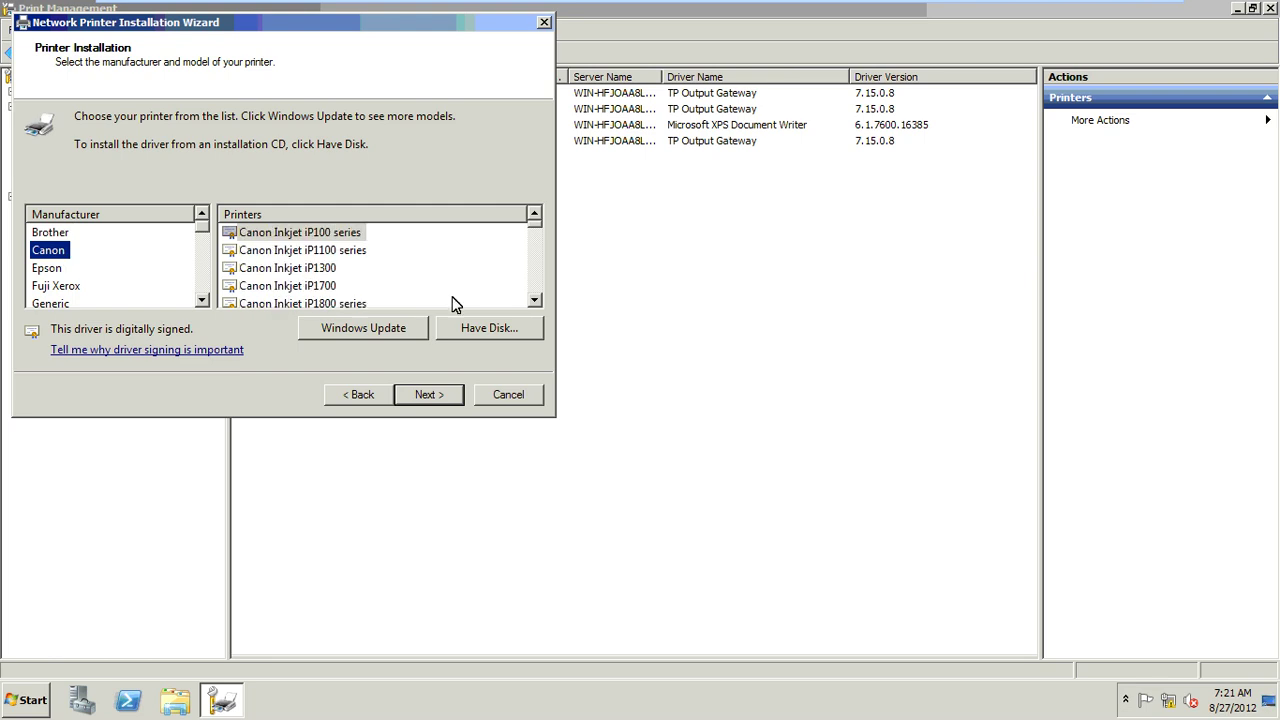
scroll(533, 305, "down", 10)
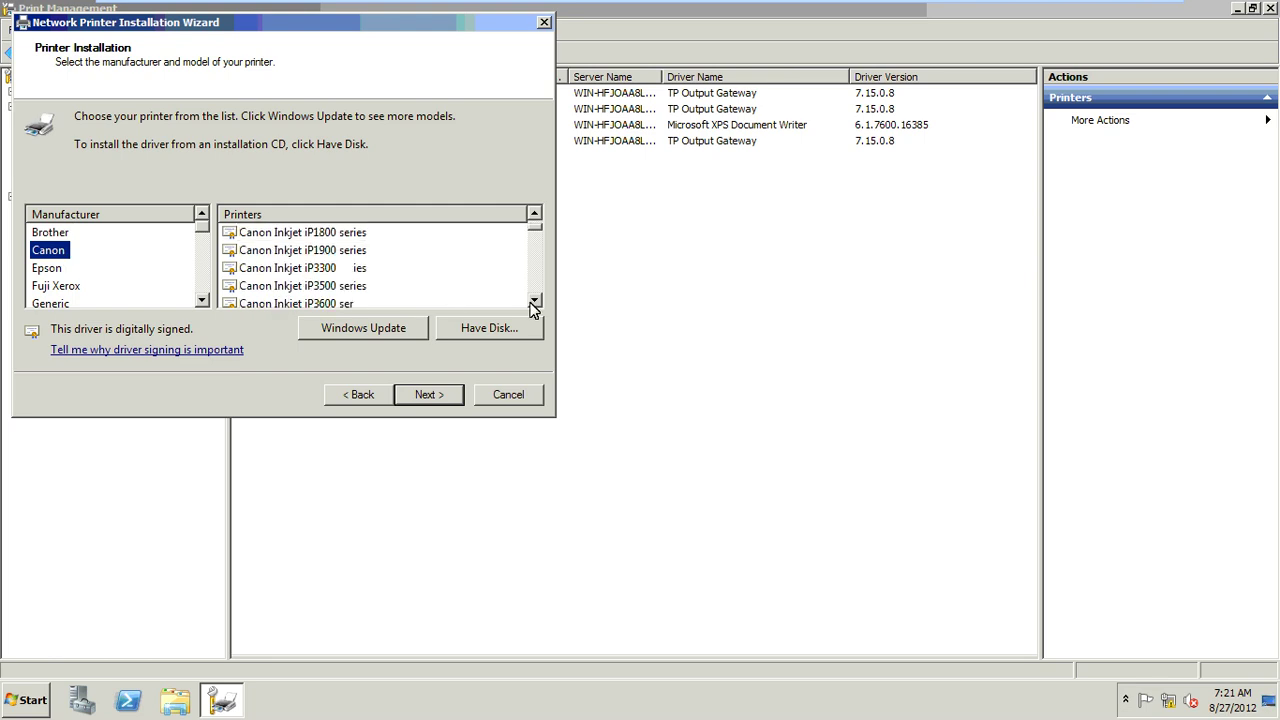
scroll(533, 305, "down", 12)
scroll(533, 305, "down", 10)
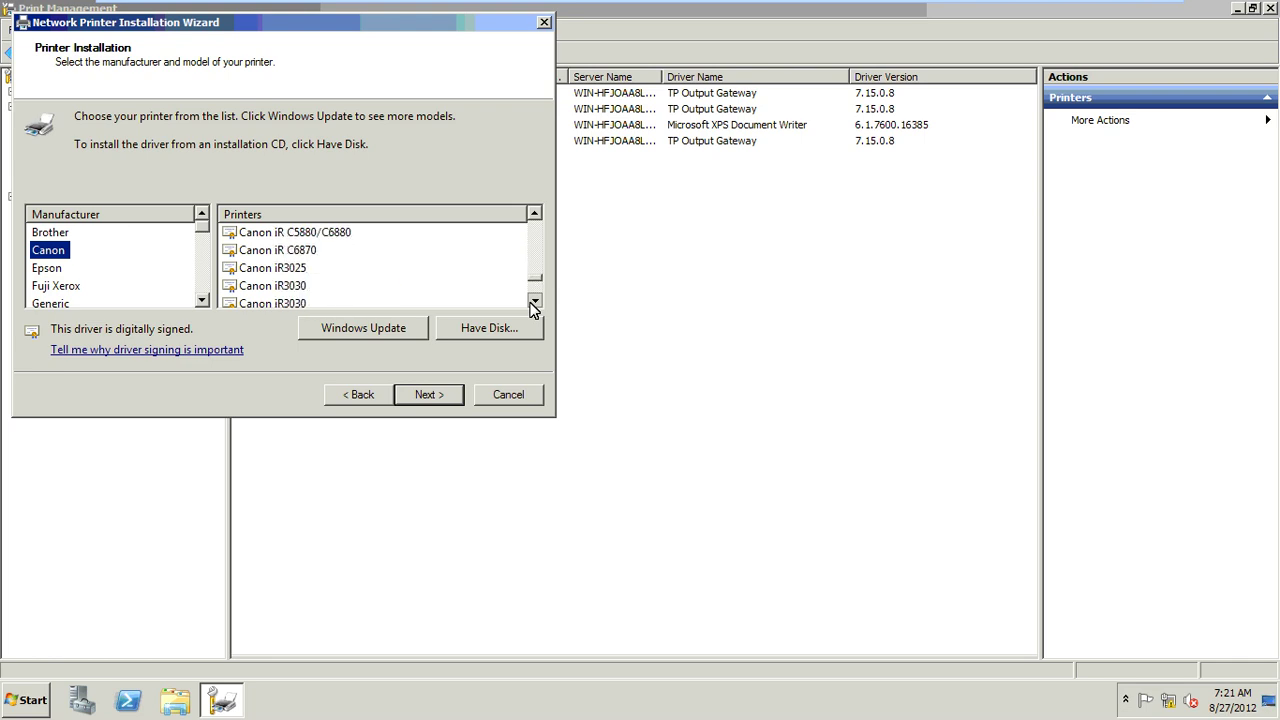
scroll(533, 305, "down", 5)
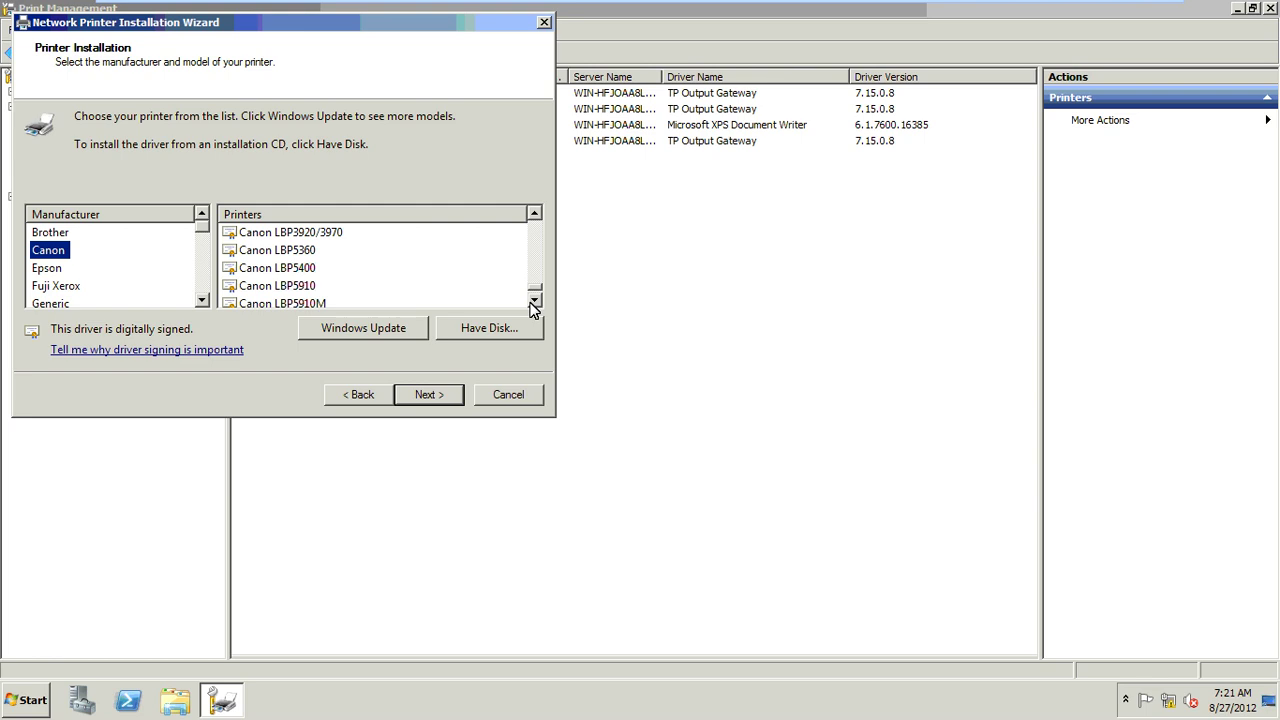
left_click(295, 290)
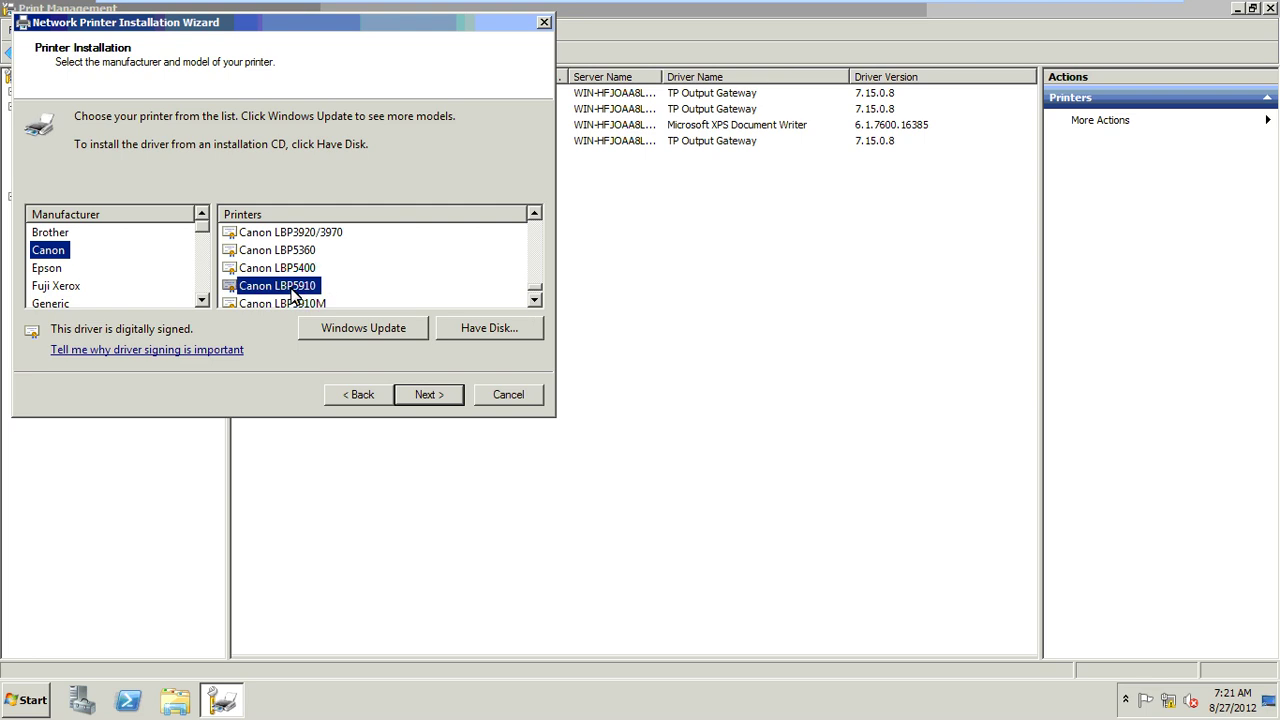
left_click(428, 395)
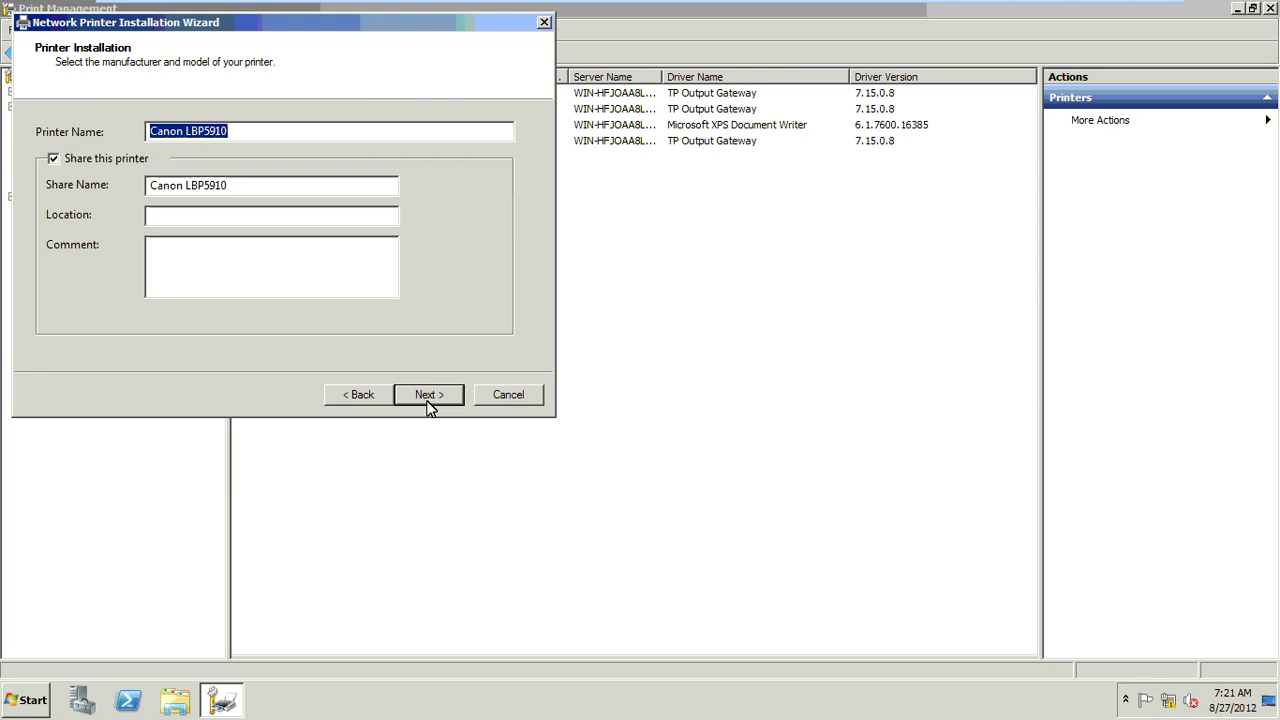
Set the share name to Canon-R1, complete the installation, and select Canon LBP5910 in the list
left_click(237, 190)
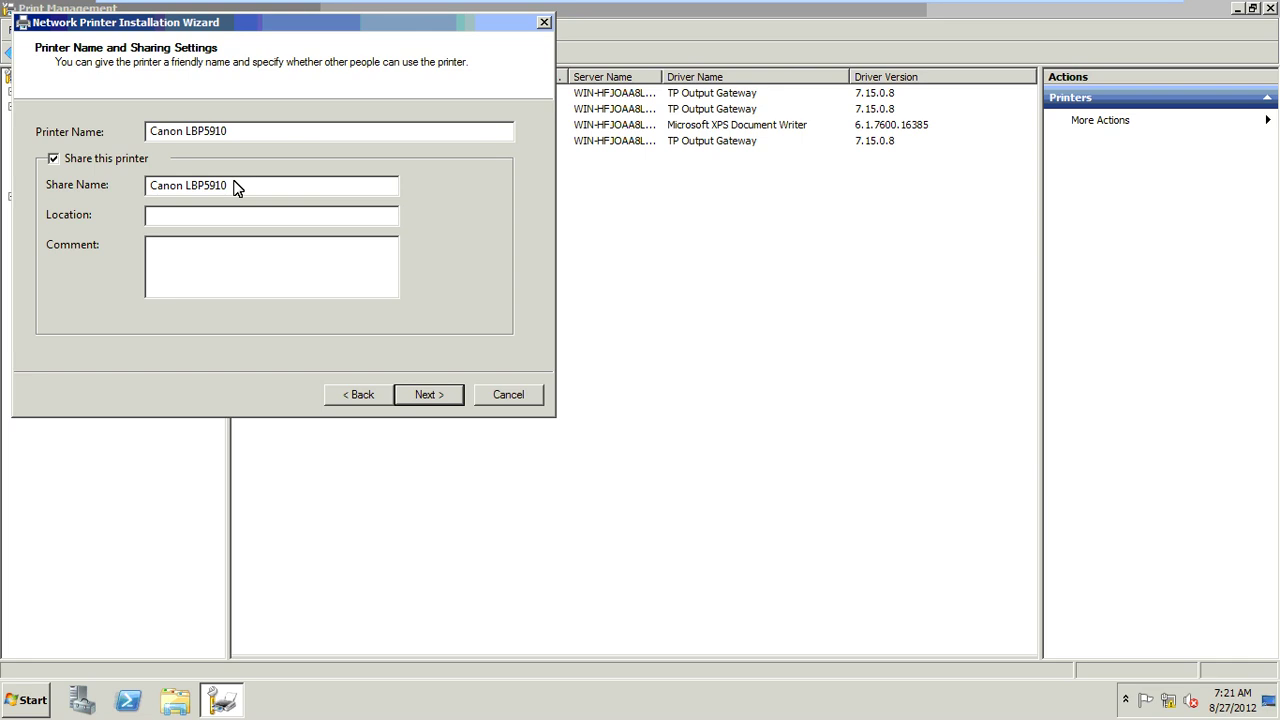
key("BackSpace")
key("BackSpace")
key("BackSpace")
key("BackSpace")
key("BackSpace")
key("BackSpace")
key("BackSpace")
key("BackSpace")
type("-R1")
left_click(432, 396)
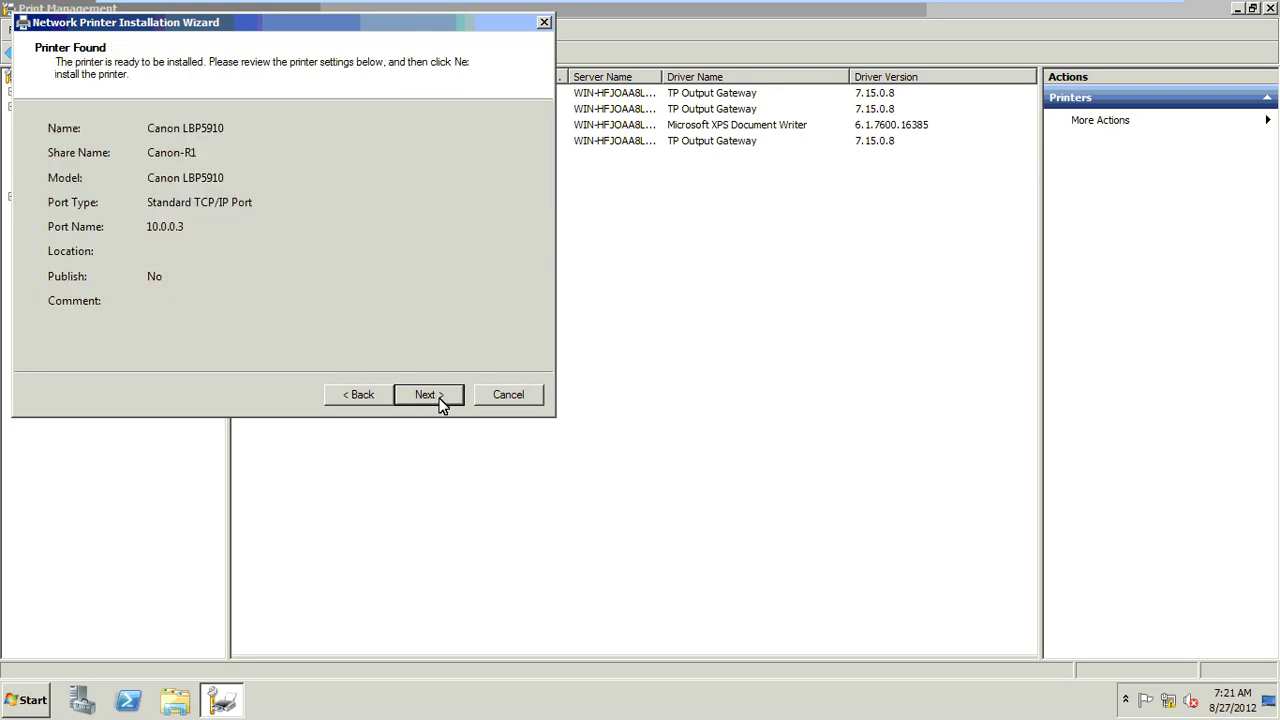
left_click(428, 395)
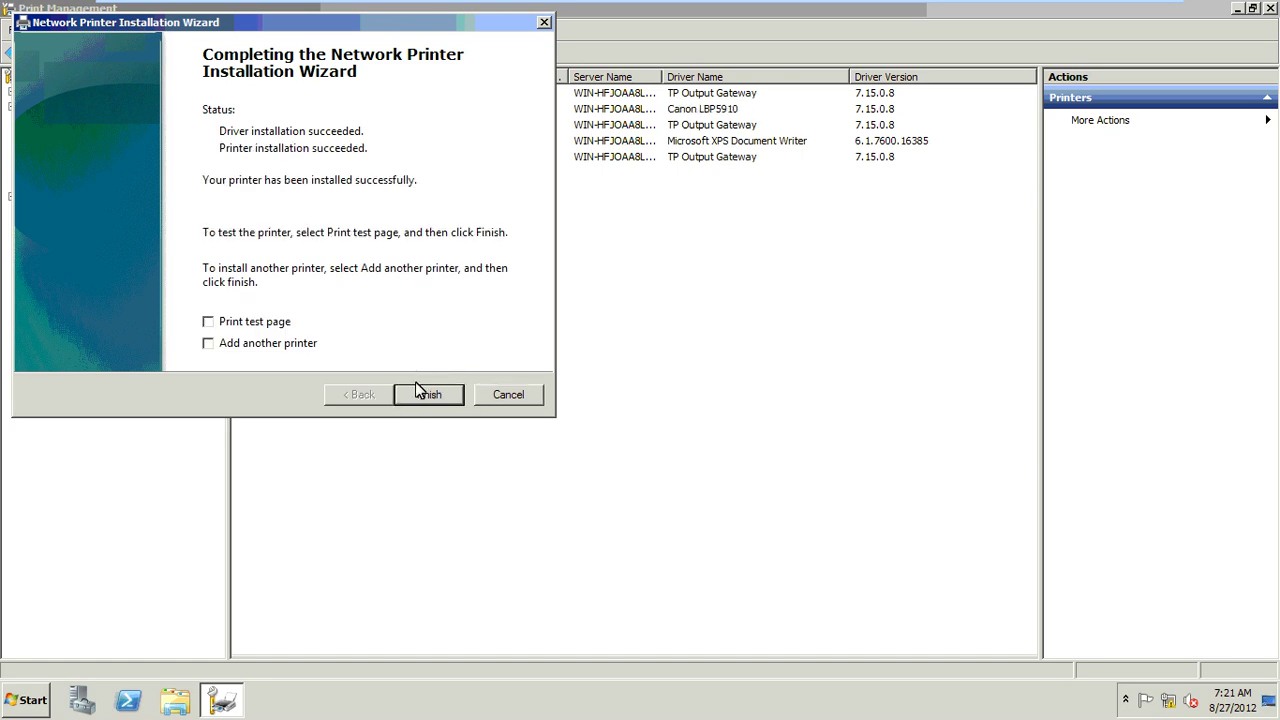
left_click(424, 393)
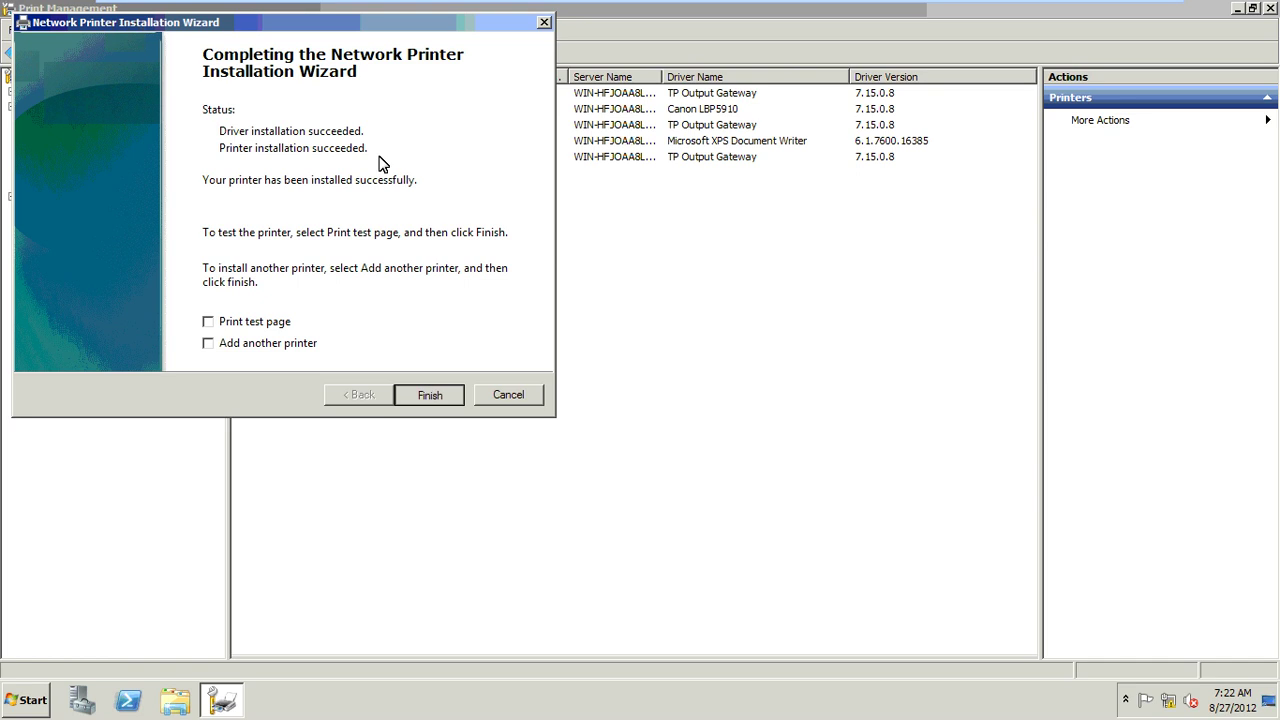
left_click(347, 110)
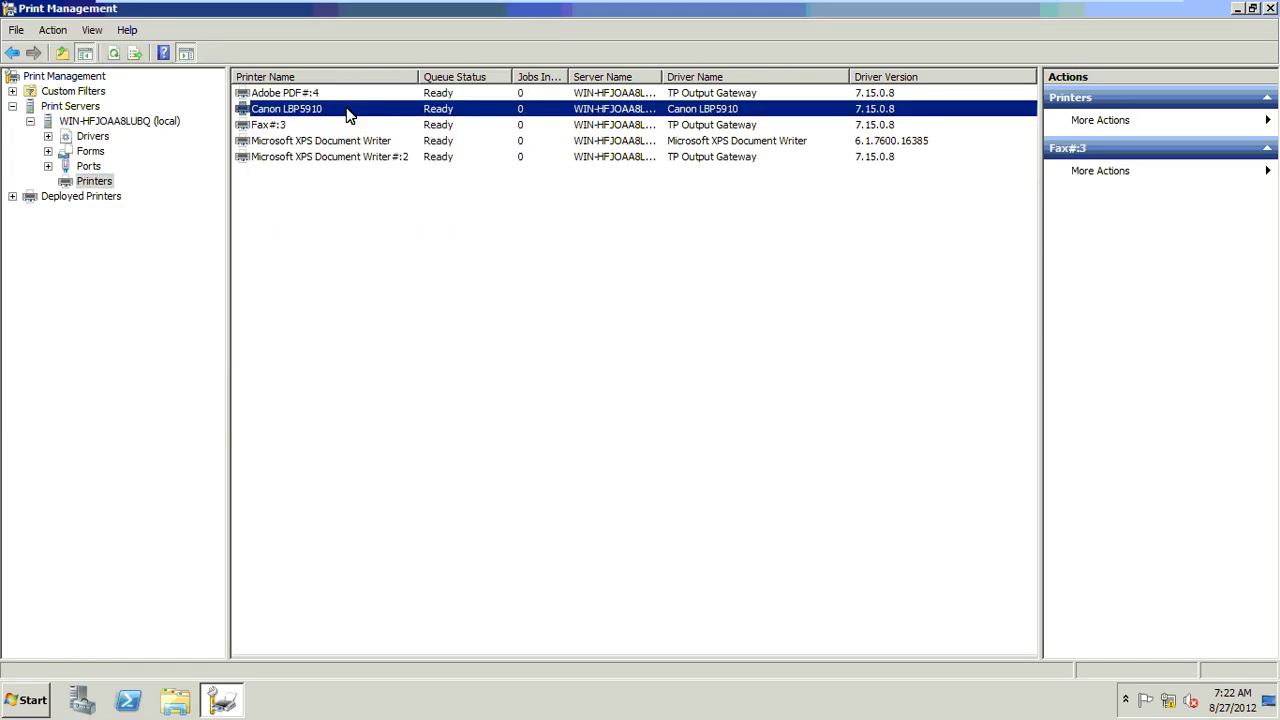
Start a Group Policy deployment of Canon LBP5910 using the Default Domain Policy GPO
right_click(347, 110)
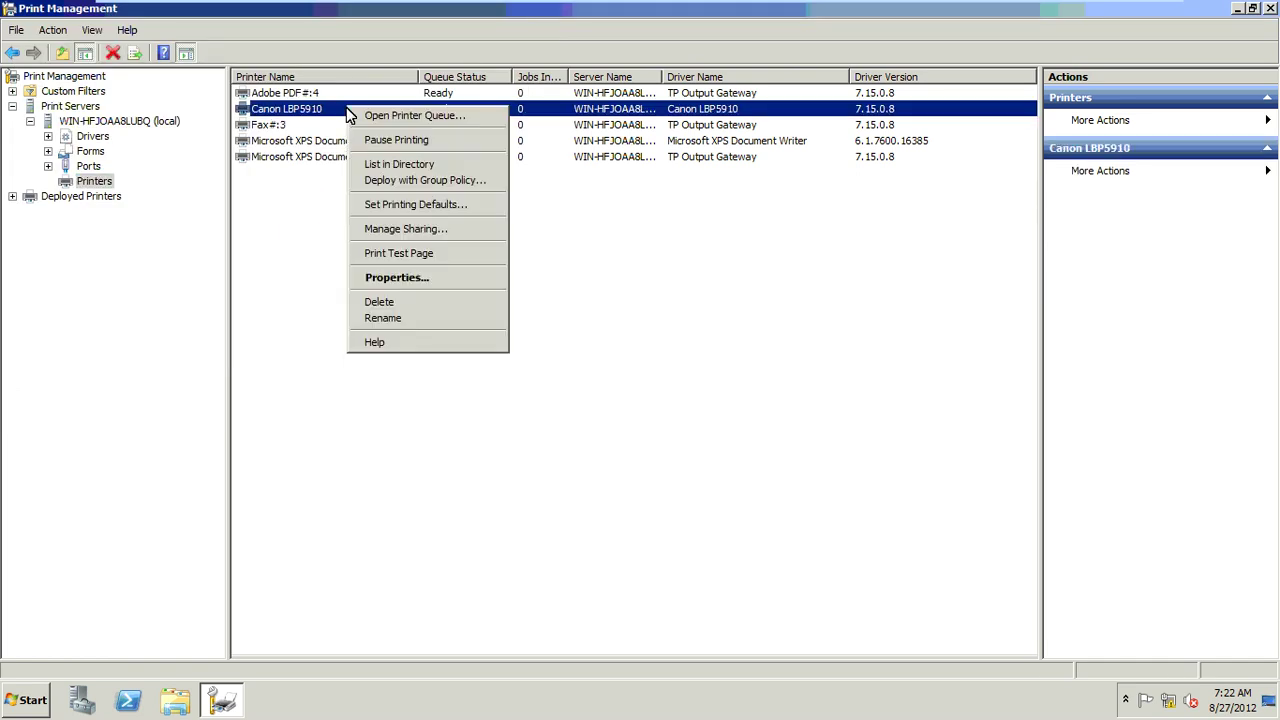
left_click(487, 181)
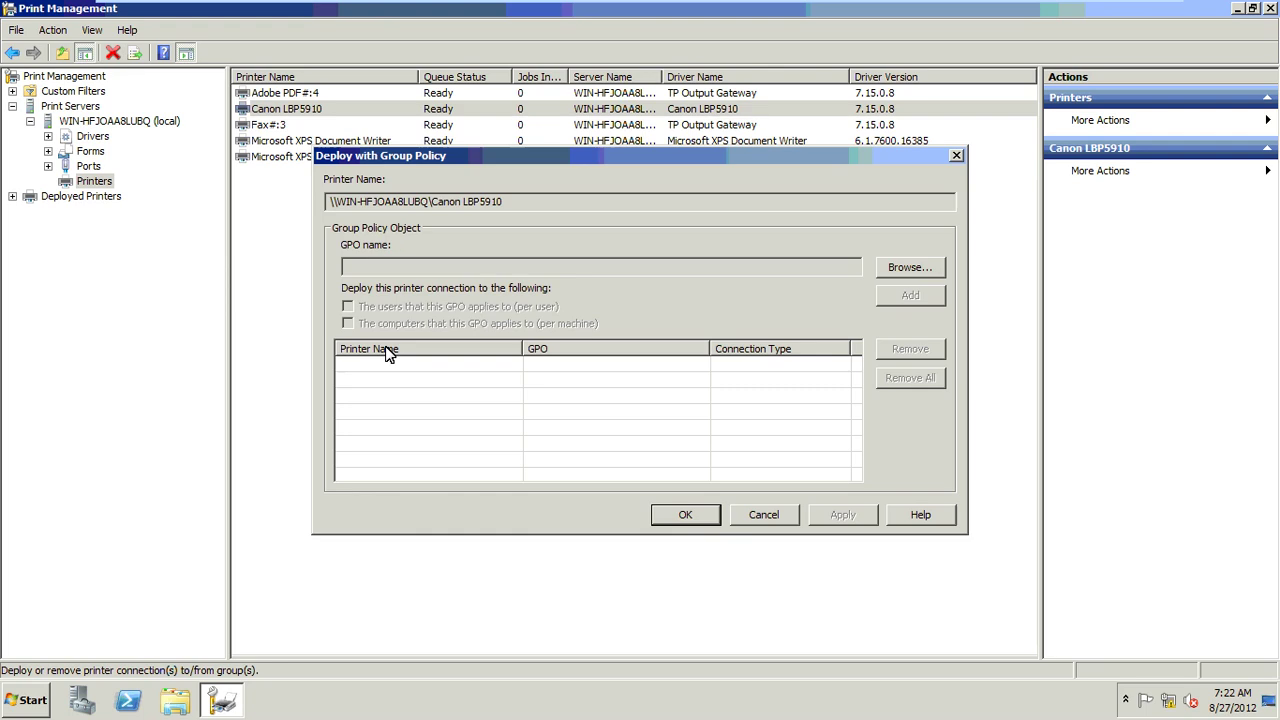
left_click(937, 268)
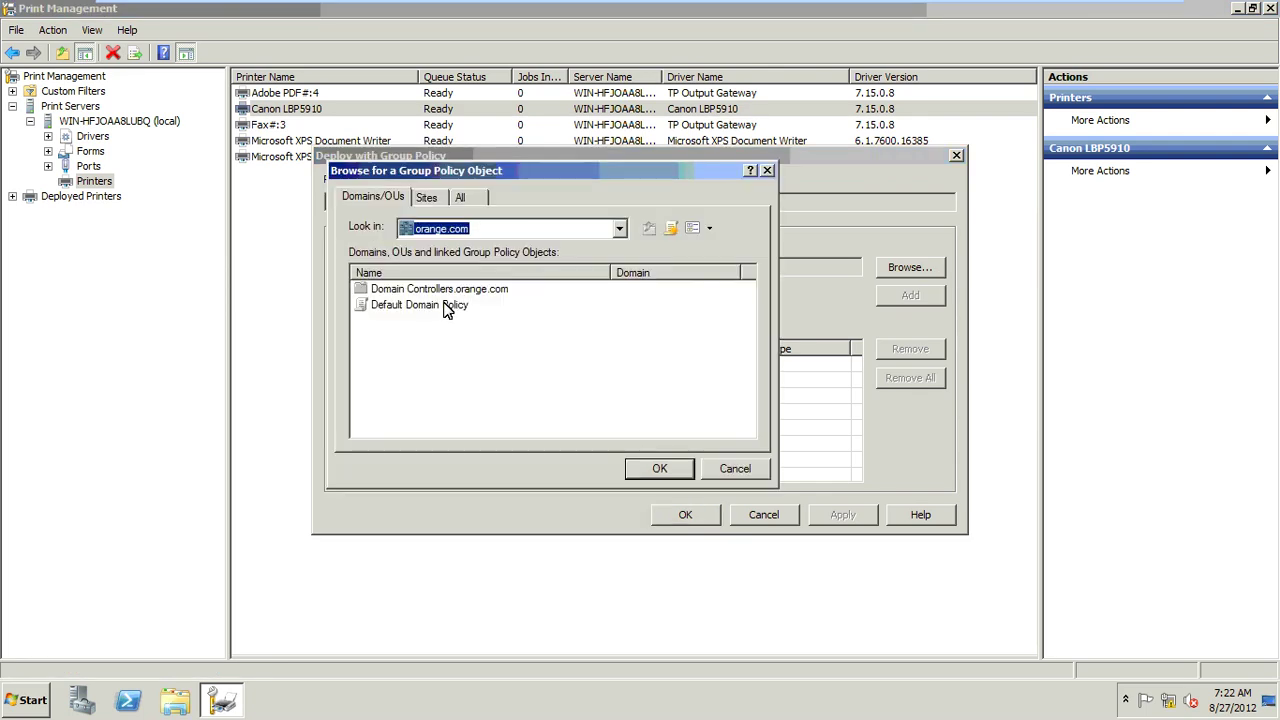
left_click(432, 305)
left_click(660, 474)
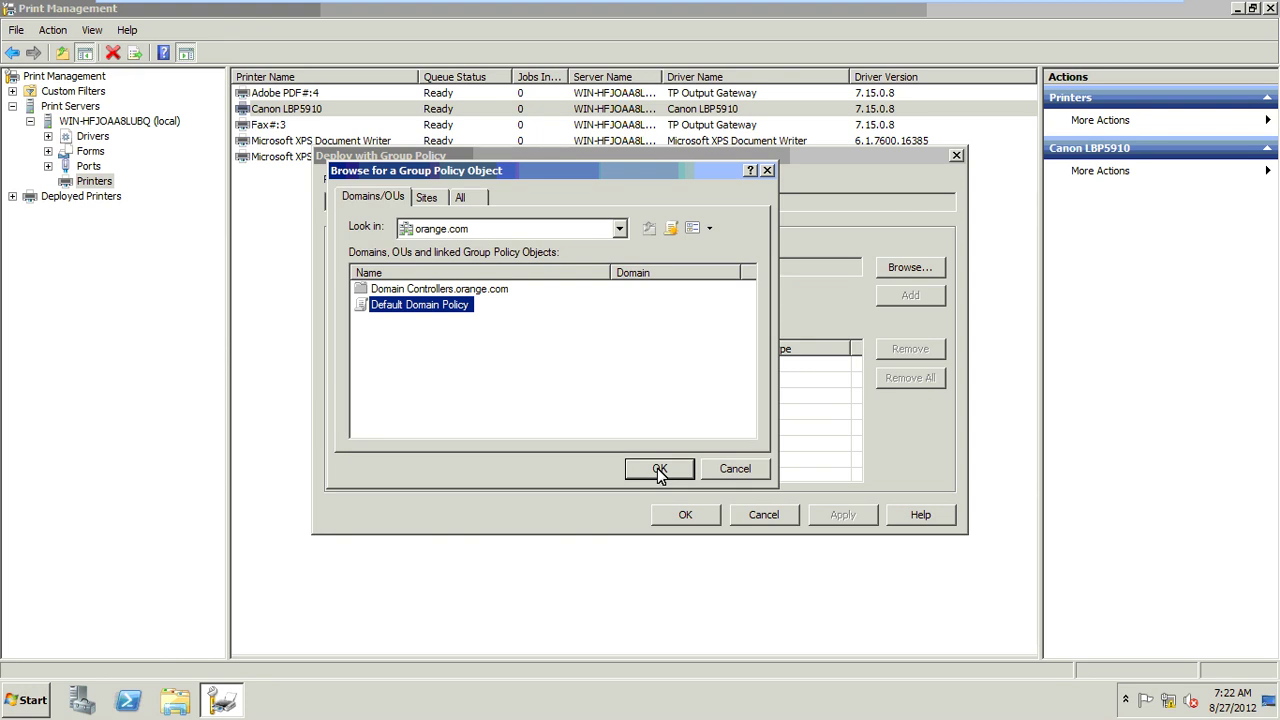
left_click(657, 470)
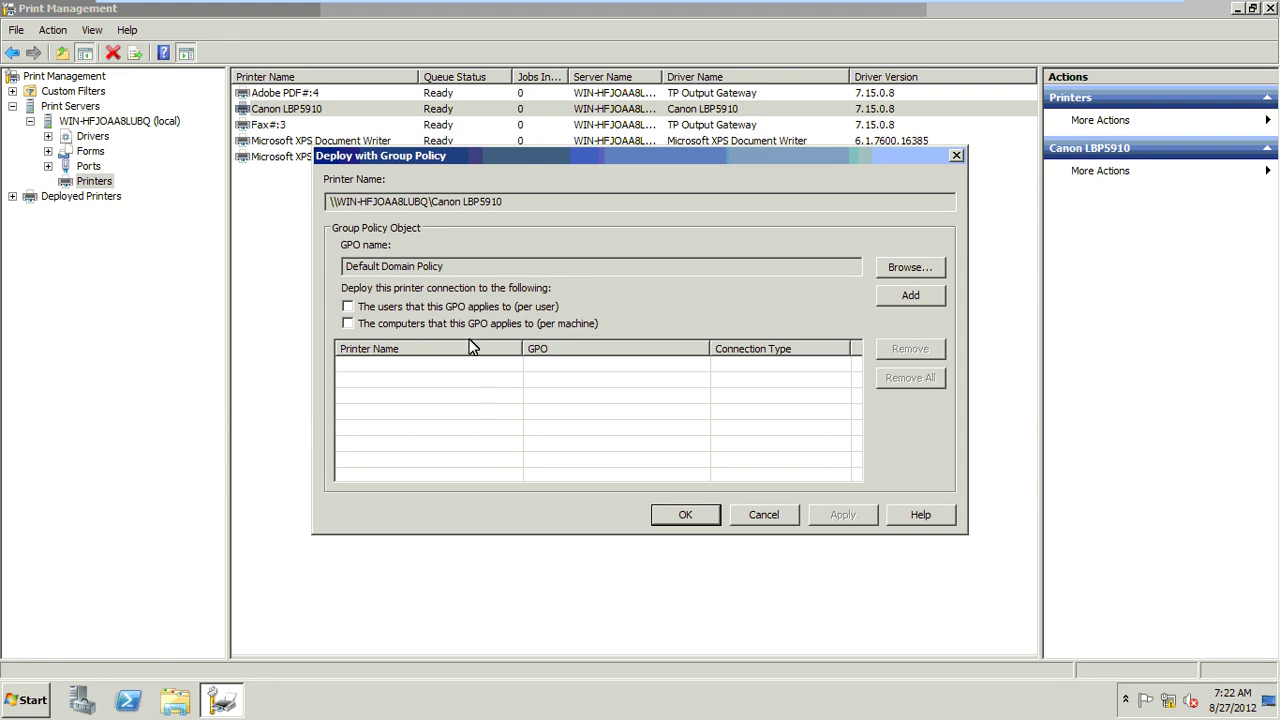
Add a per-user deployment, apply it, and close the success message and settings
key("space")
left_click(910, 298)
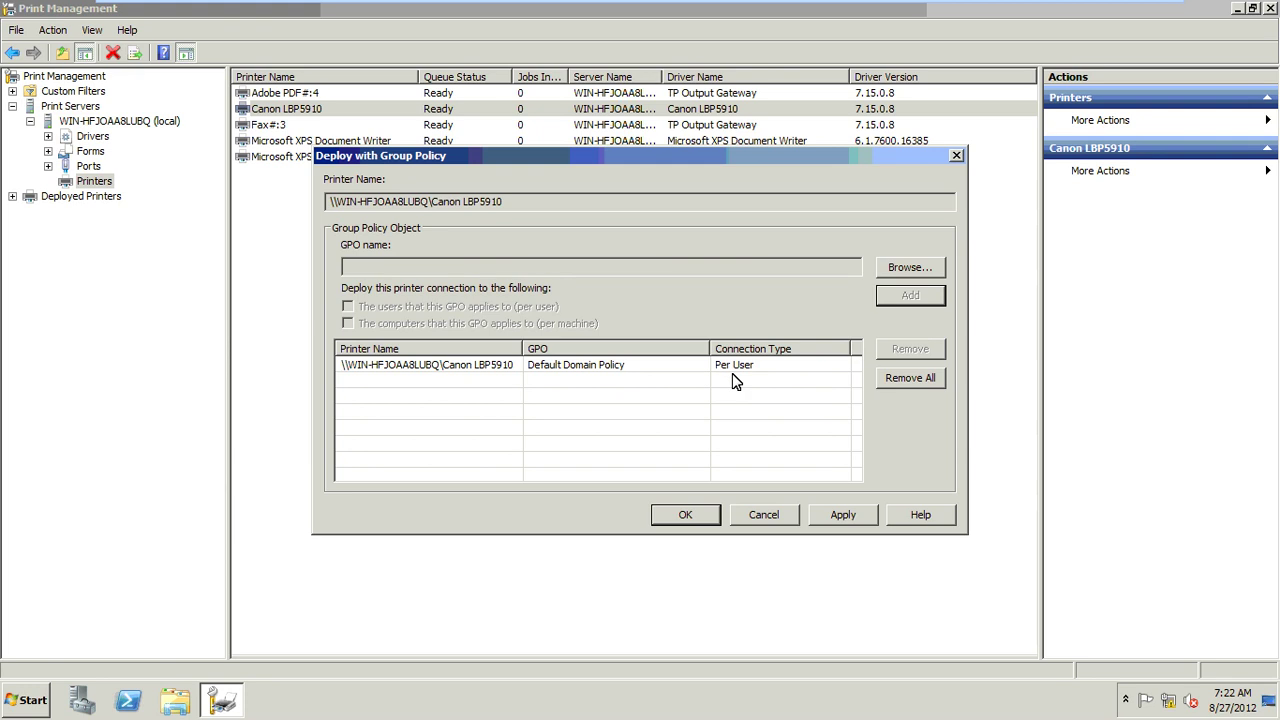
left_click(845, 516)
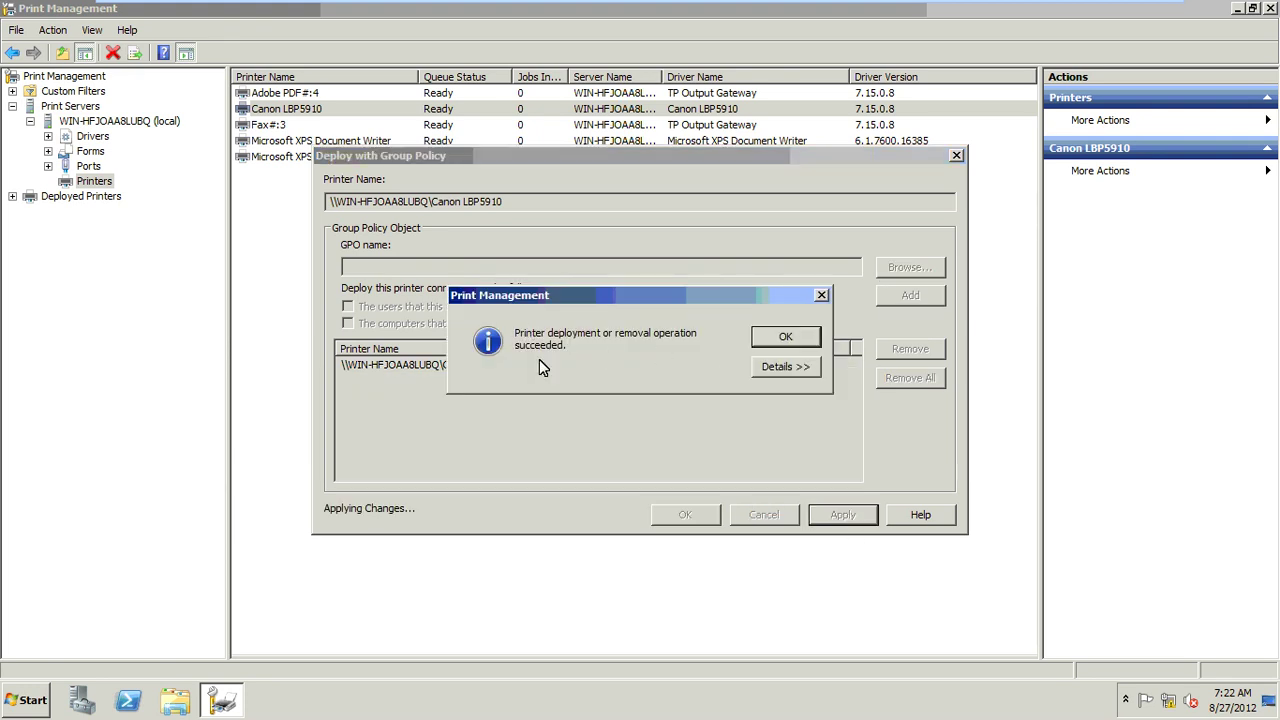
left_click(784, 338)
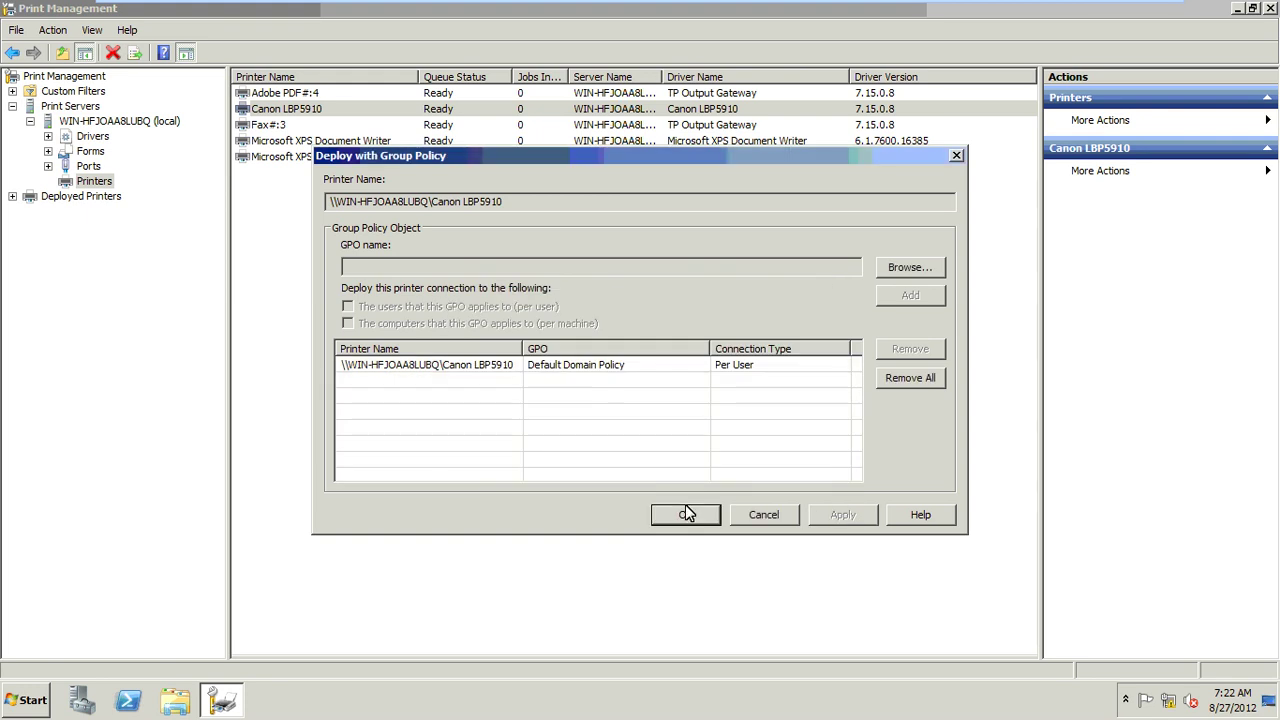
left_click(686, 514)
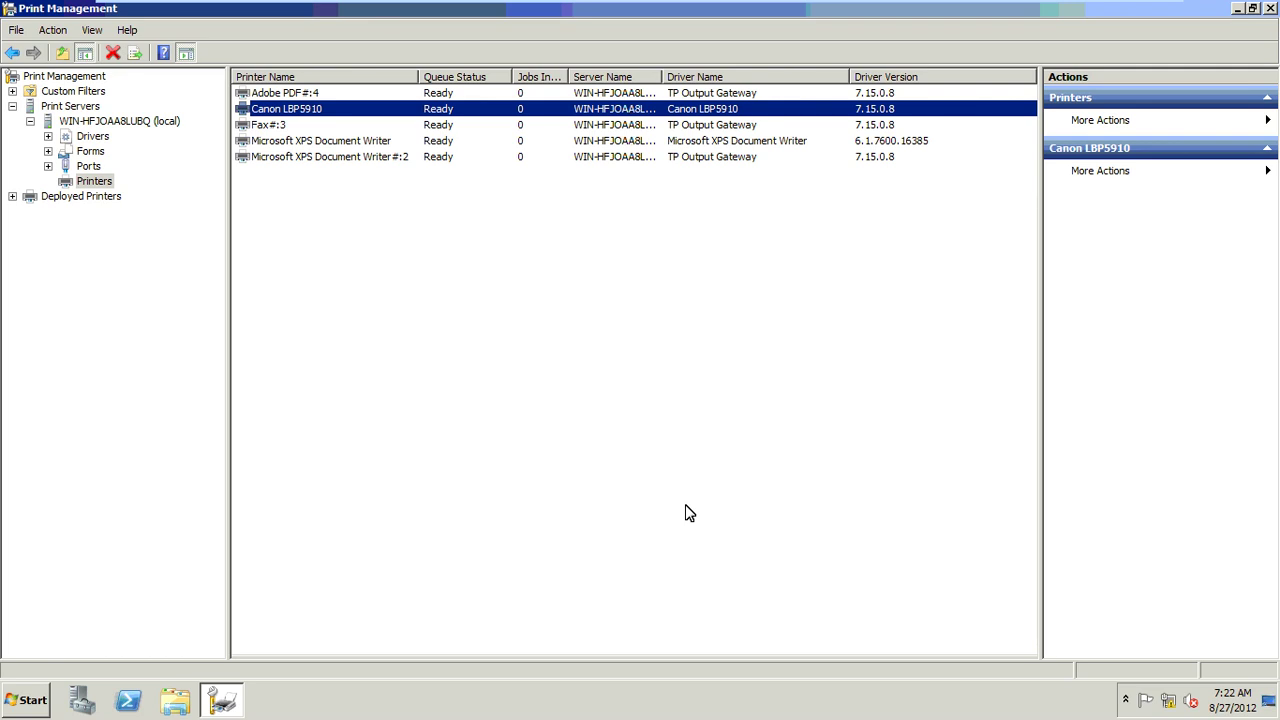
Review Canon LBP5910's Security, General, Sharing and Ports property pages
right_click(383, 113)
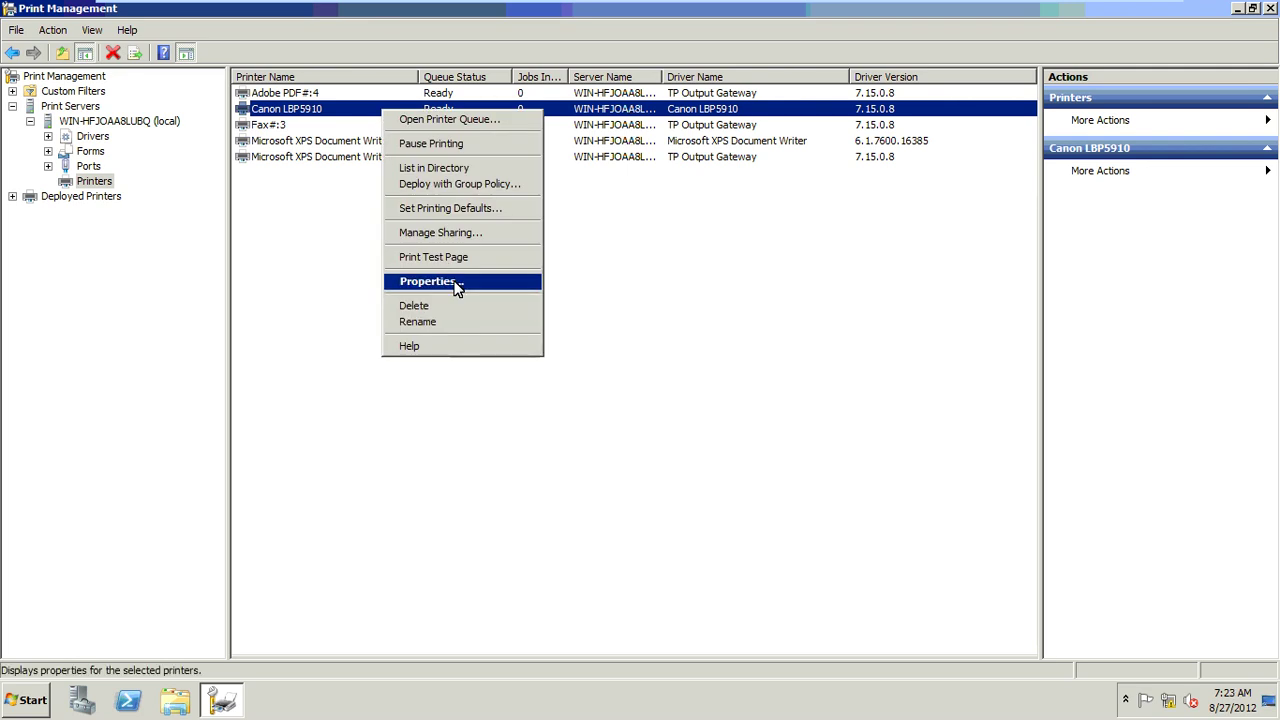
left_click(456, 284)
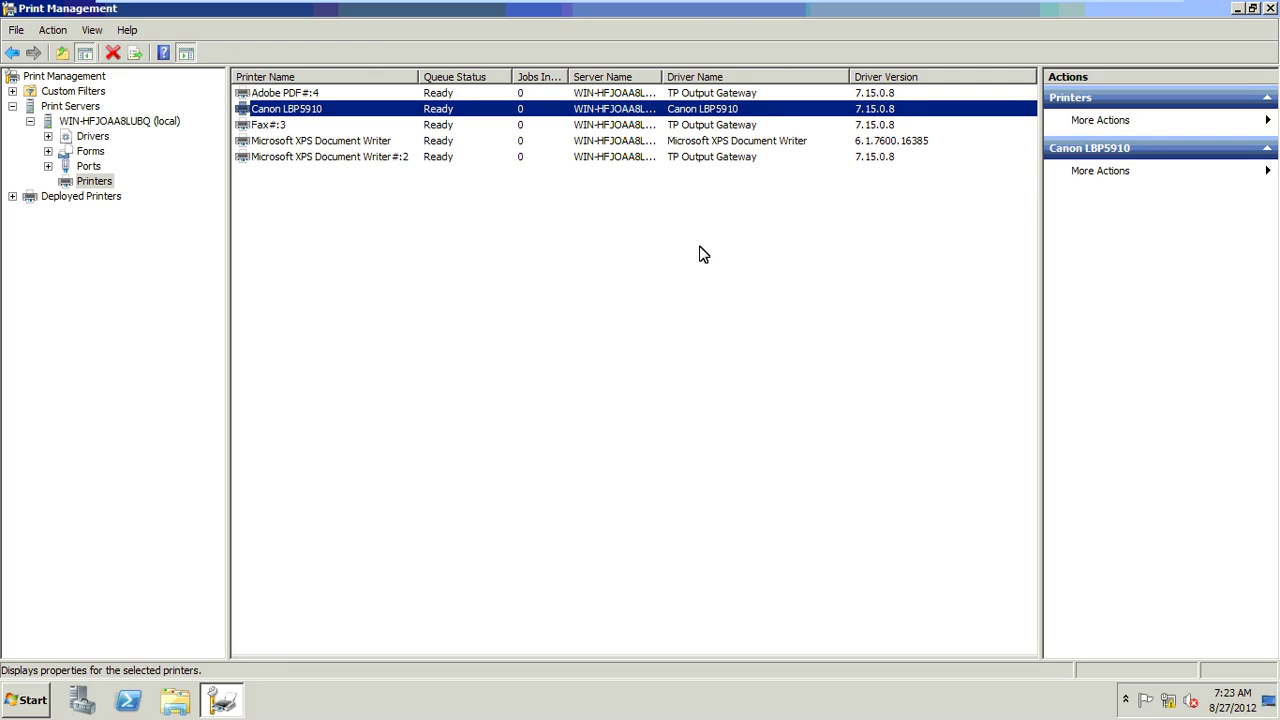
left_click(775, 245)
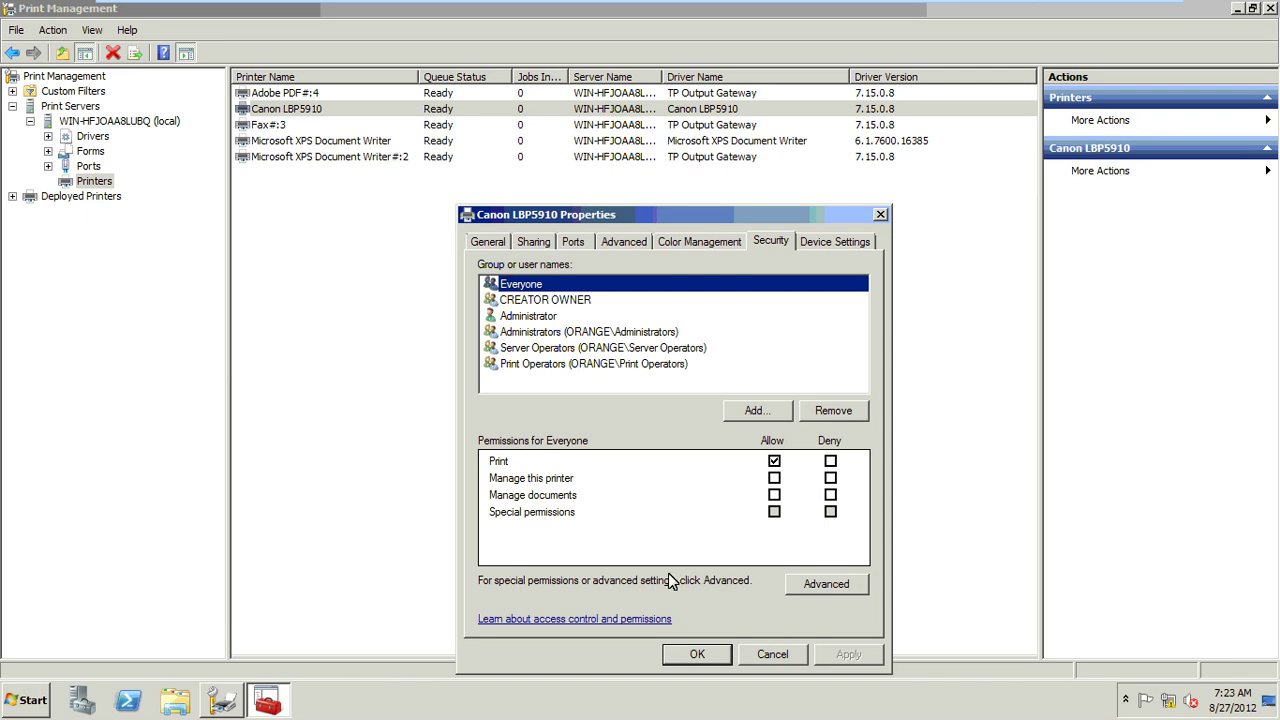
left_click(490, 242)
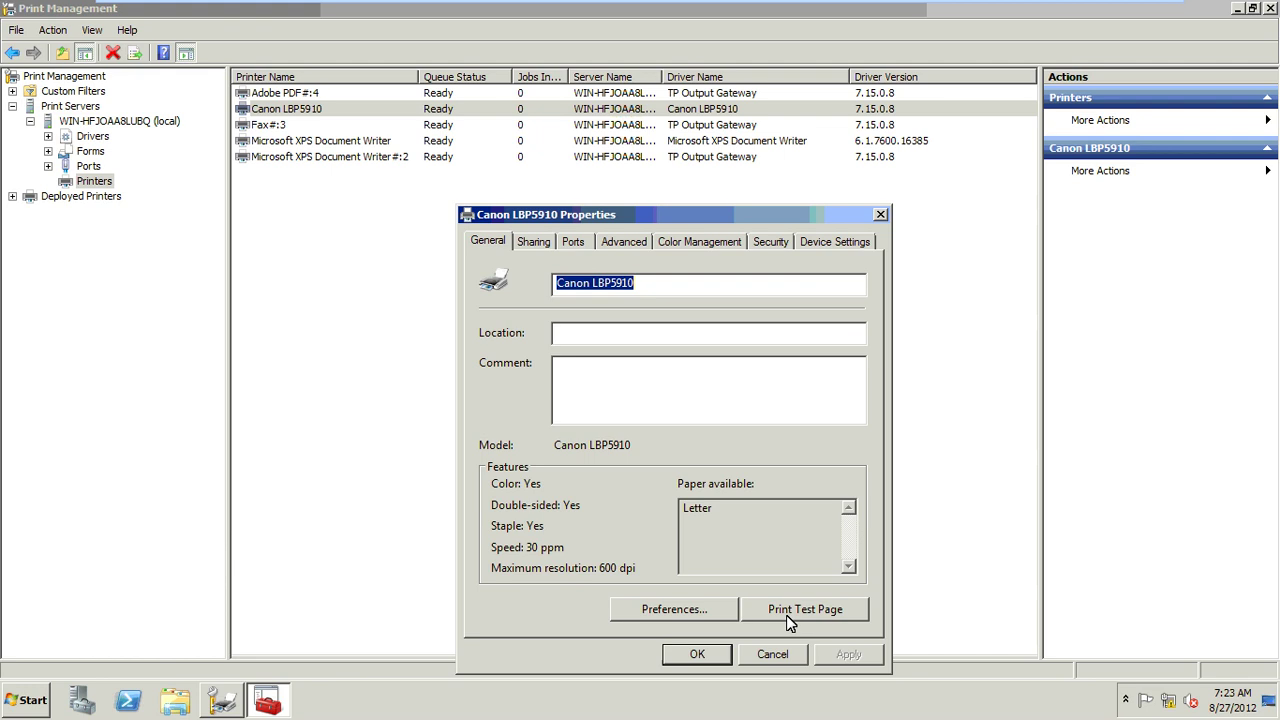
left_click(535, 243)
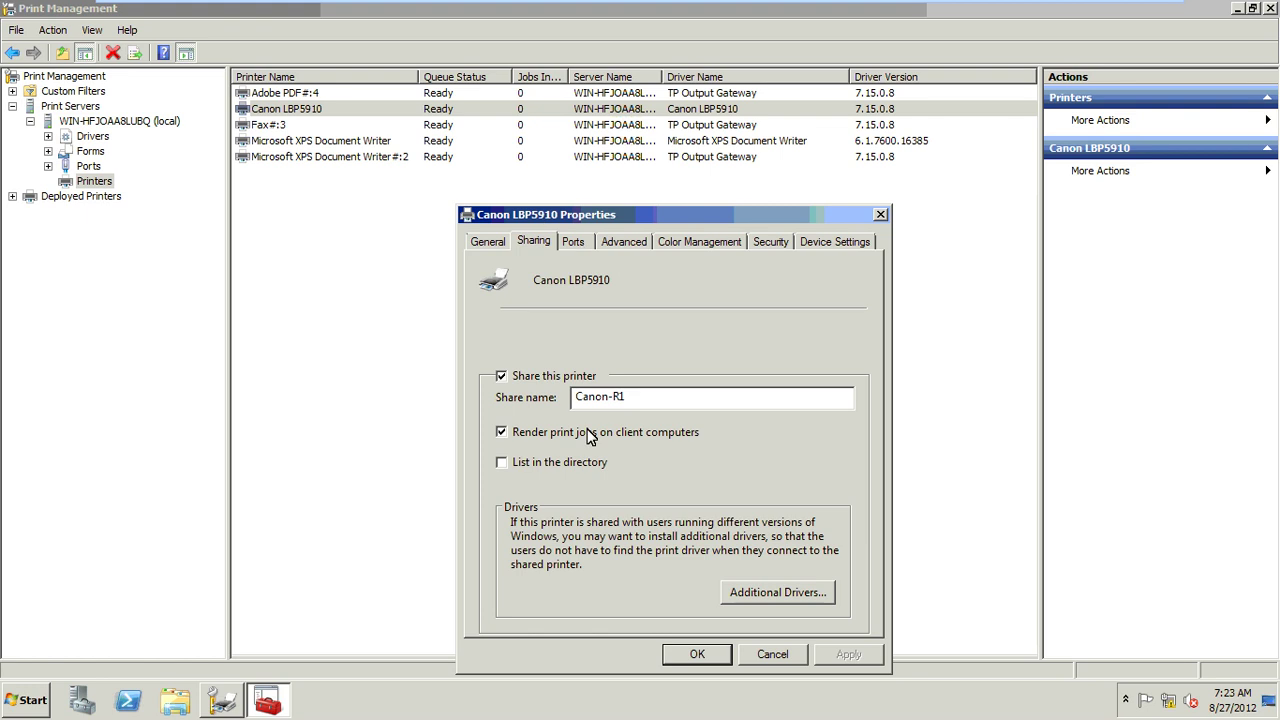
key("ctrl+Tab")
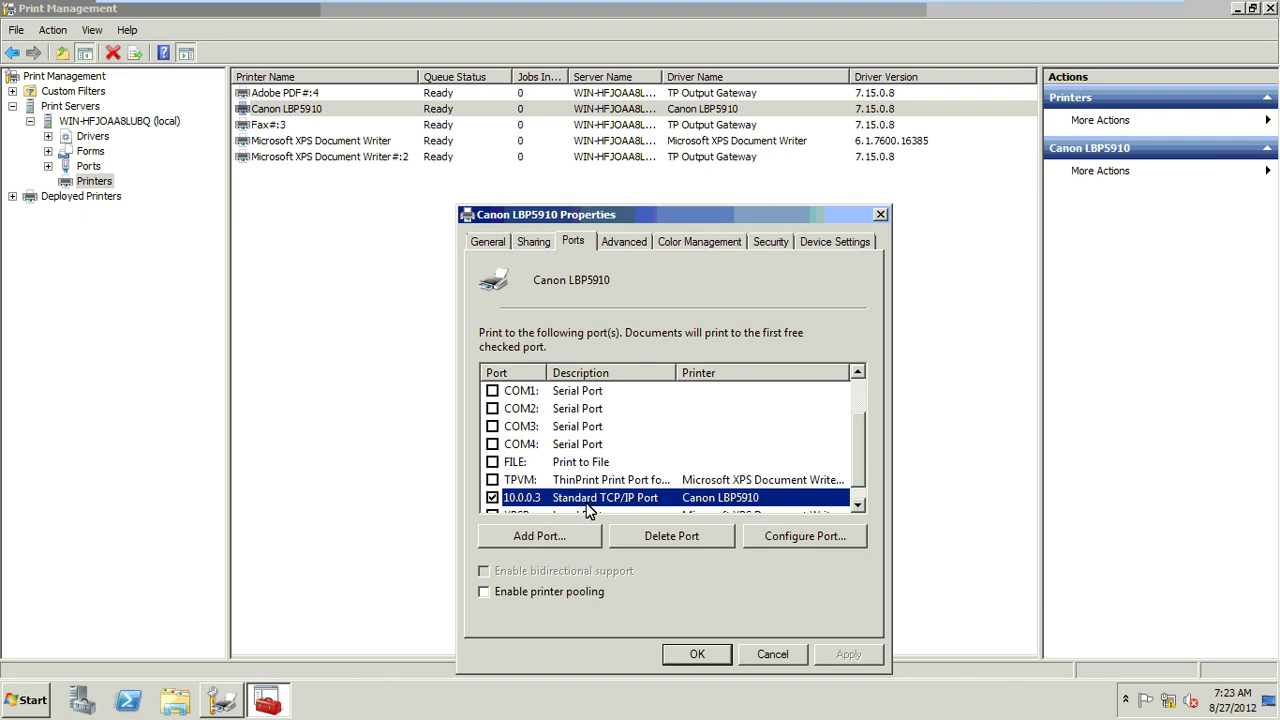
Try to enable printer pooling, then accept the warning that leaves it off
left_click(570, 593)
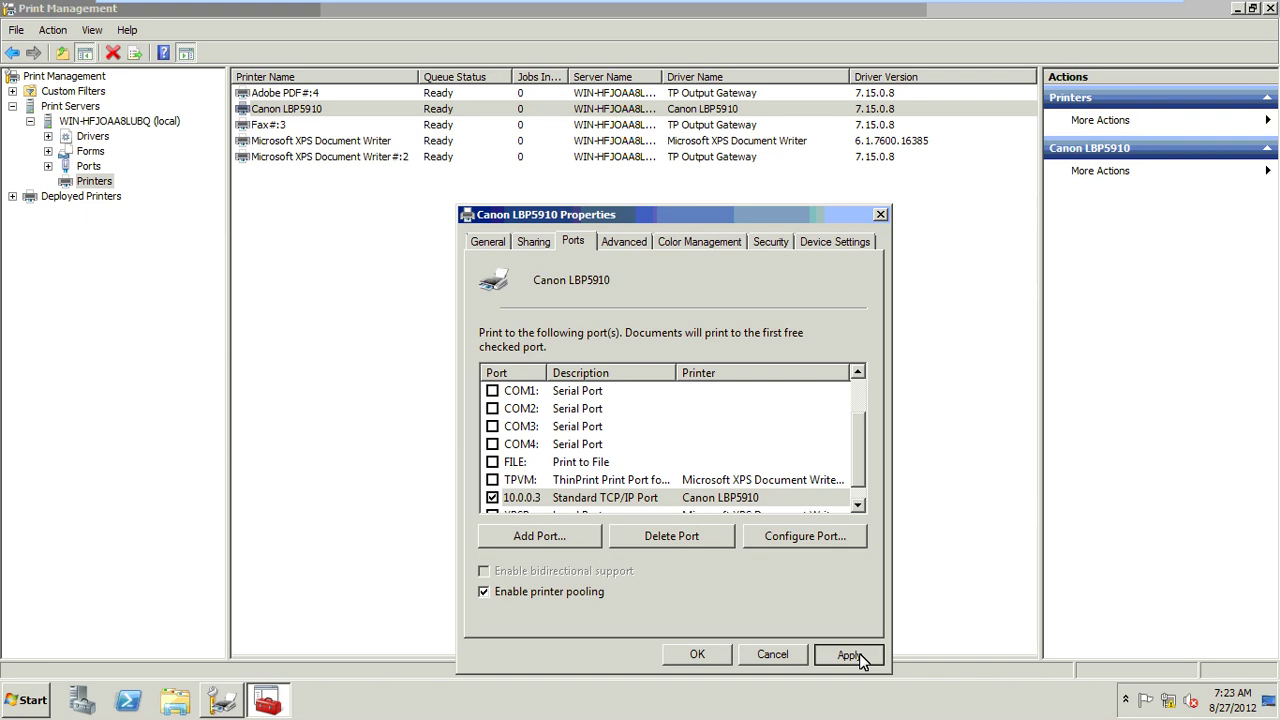
left_click(848, 655)
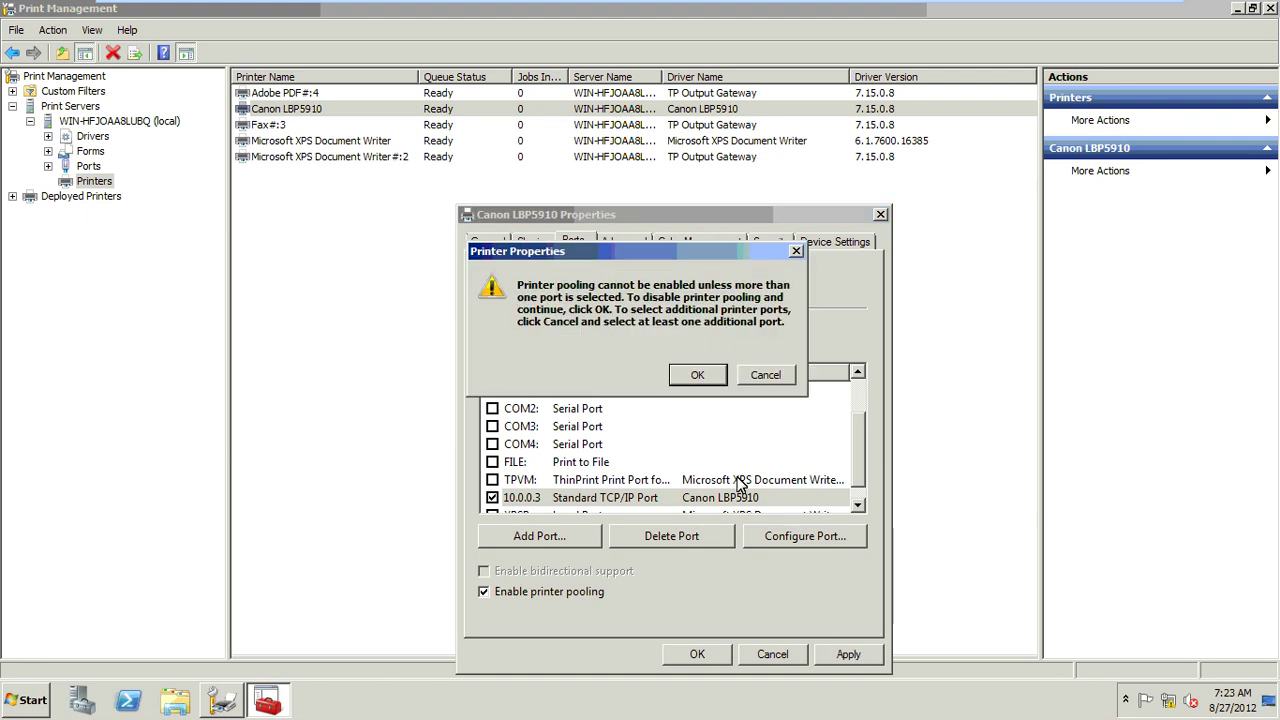
left_click(702, 386)
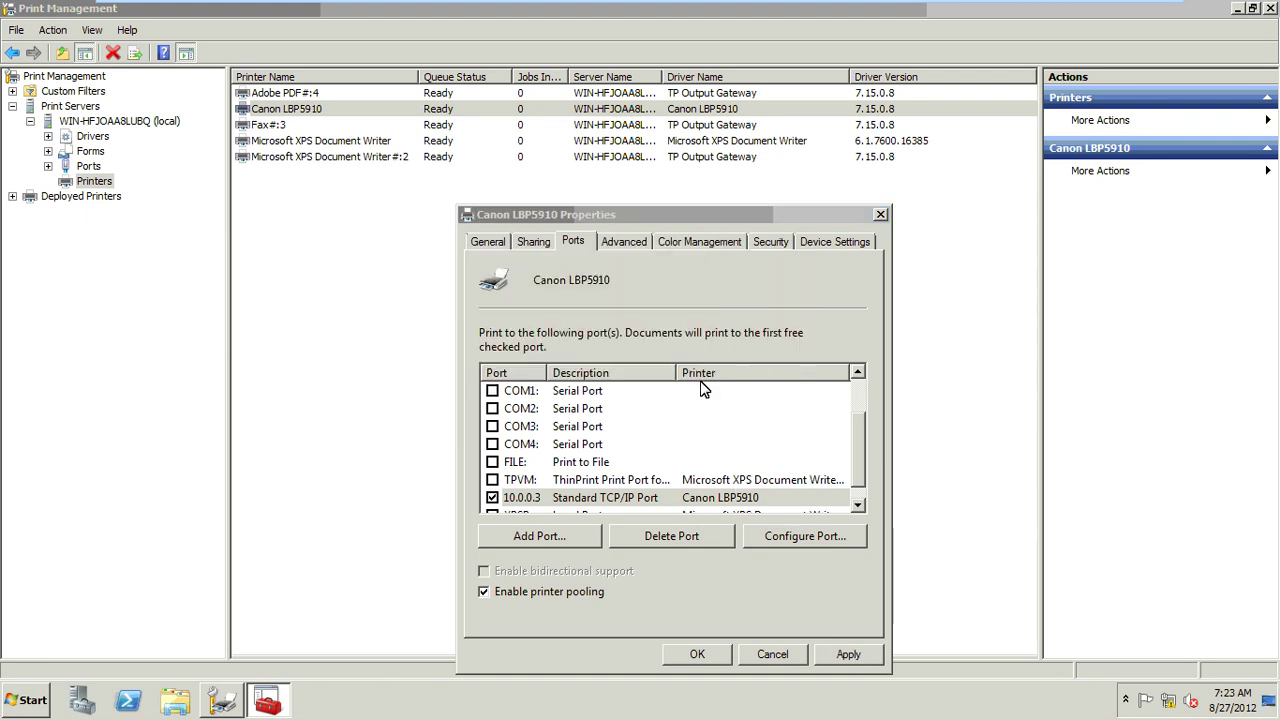
Browse the Advanced, Color Management and Device Settings pages, keep the Auto tray on Letter, and close
left_click(624, 241)
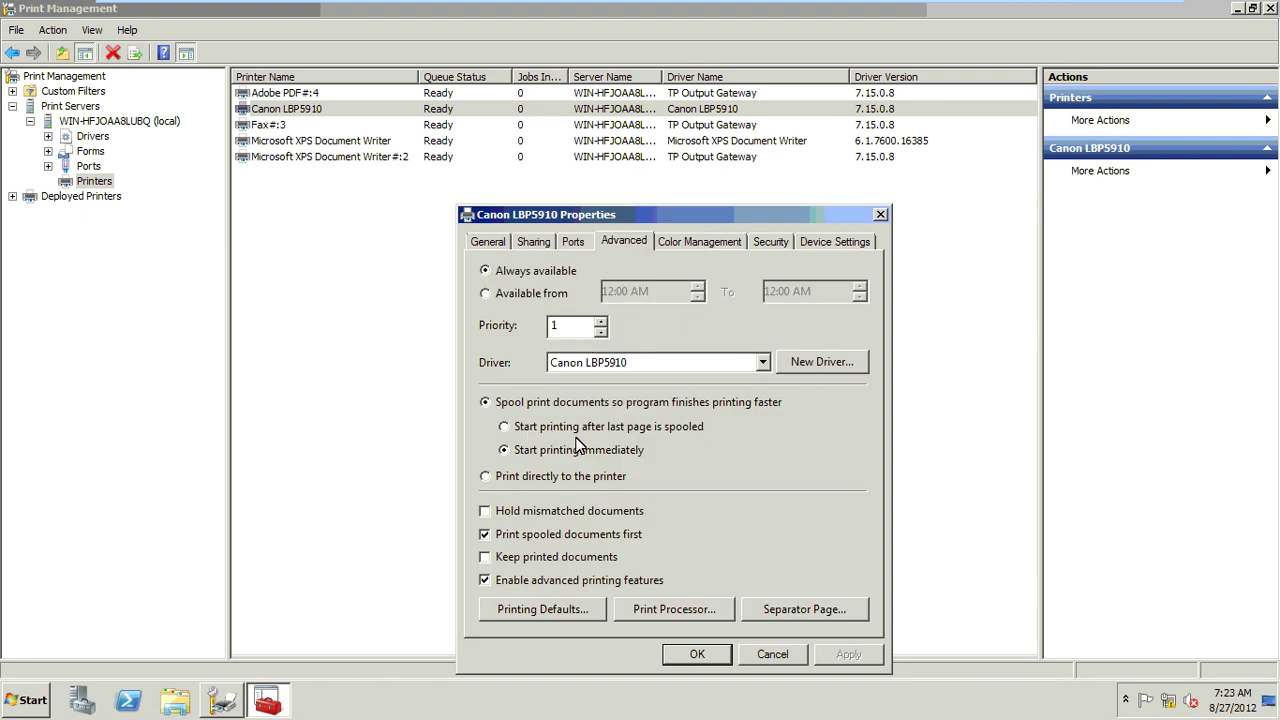
left_click(741, 242)
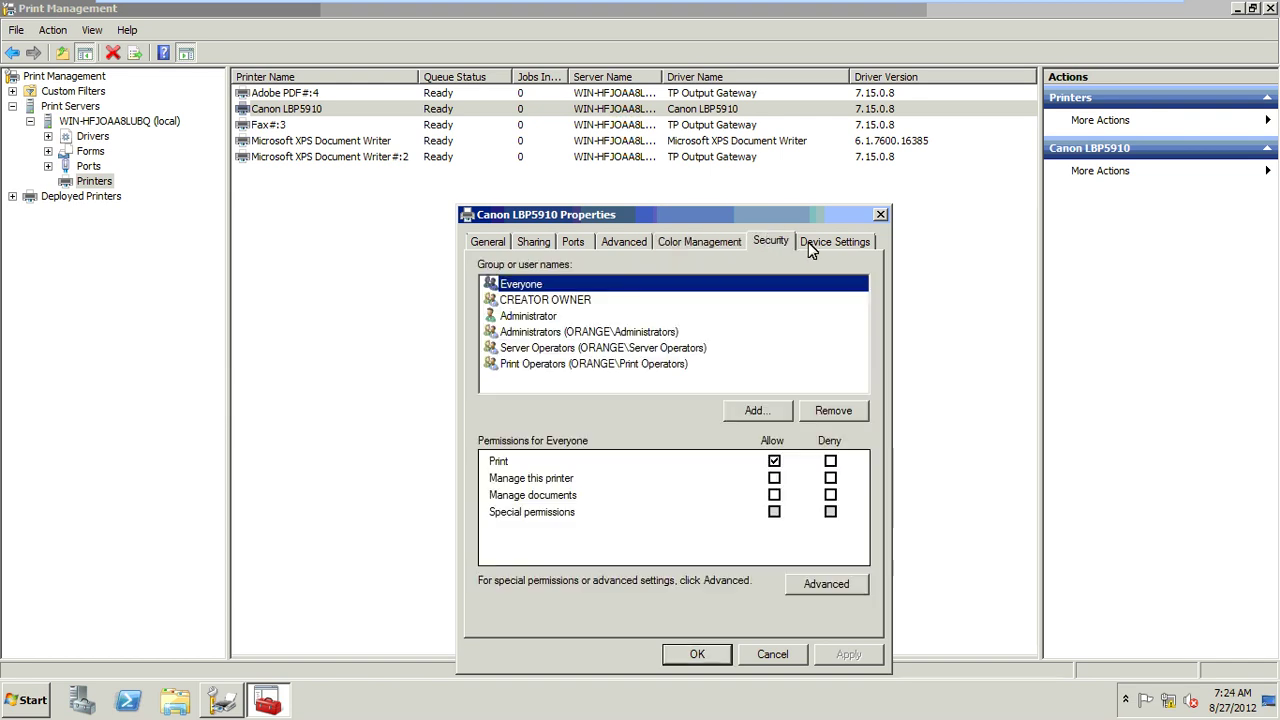
left_click(815, 249)
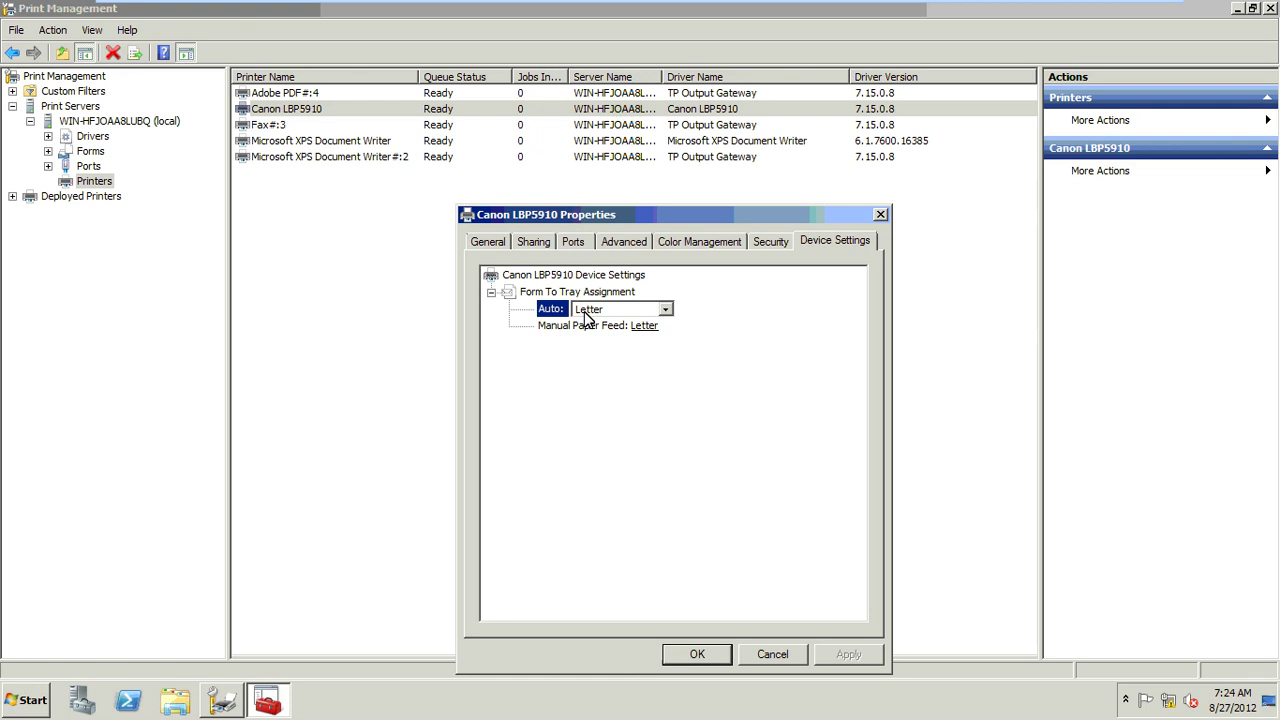
left_click(588, 312)
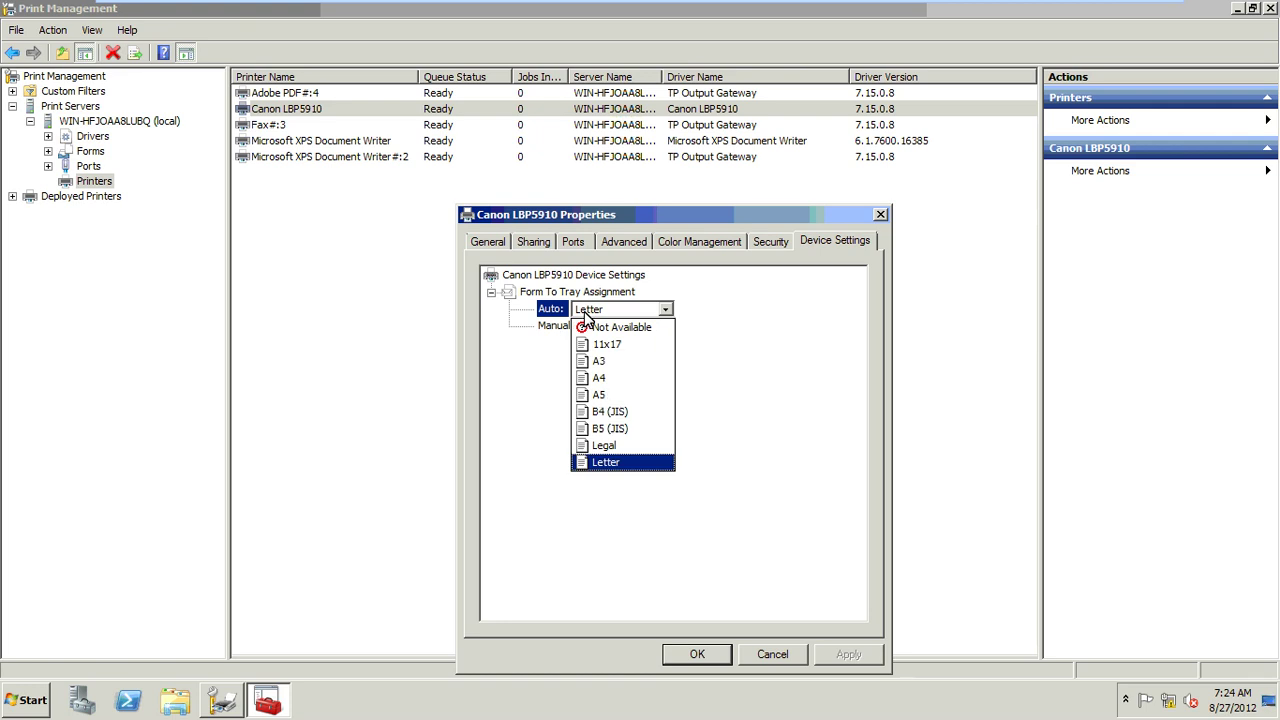
left_click(705, 340)
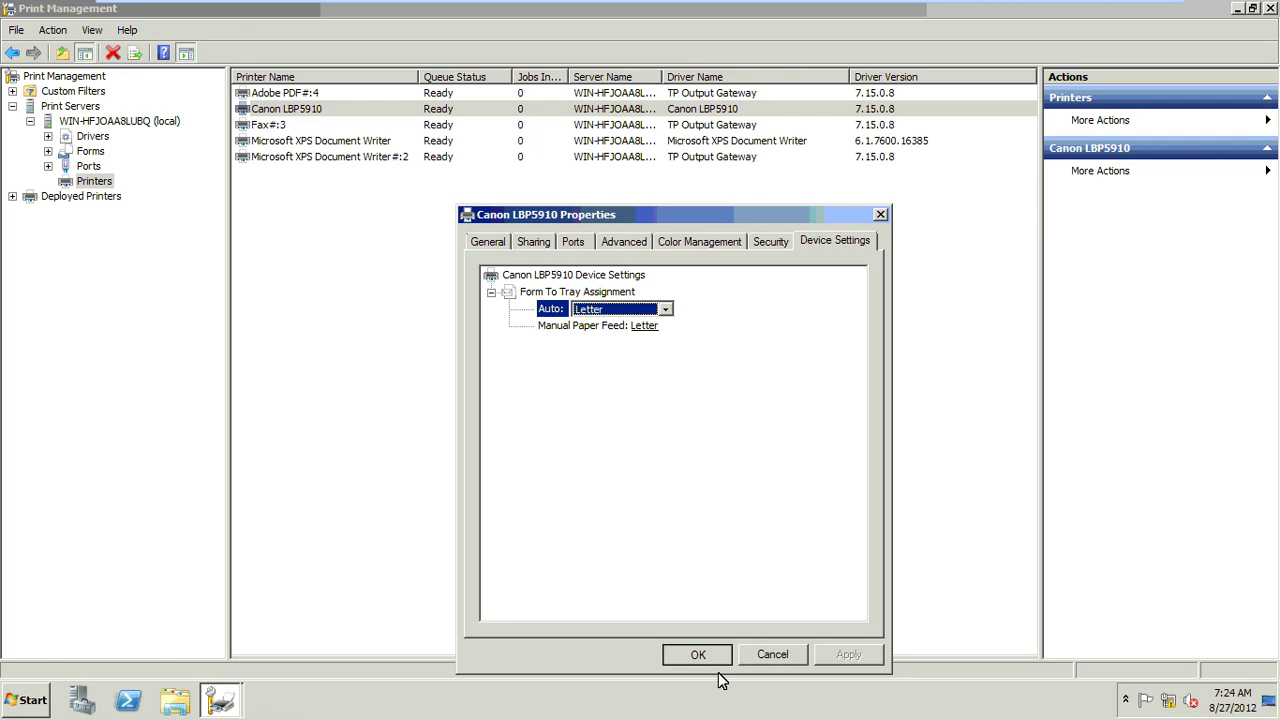
key("Return")
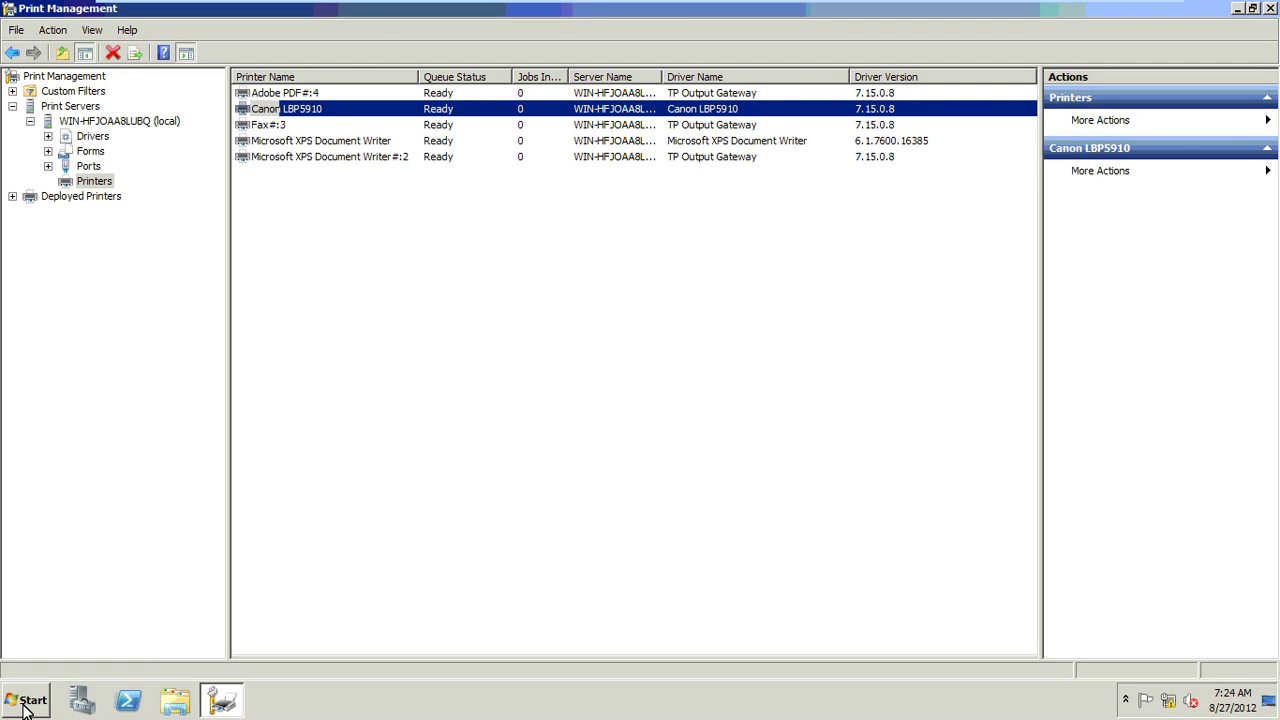
key("super+r")
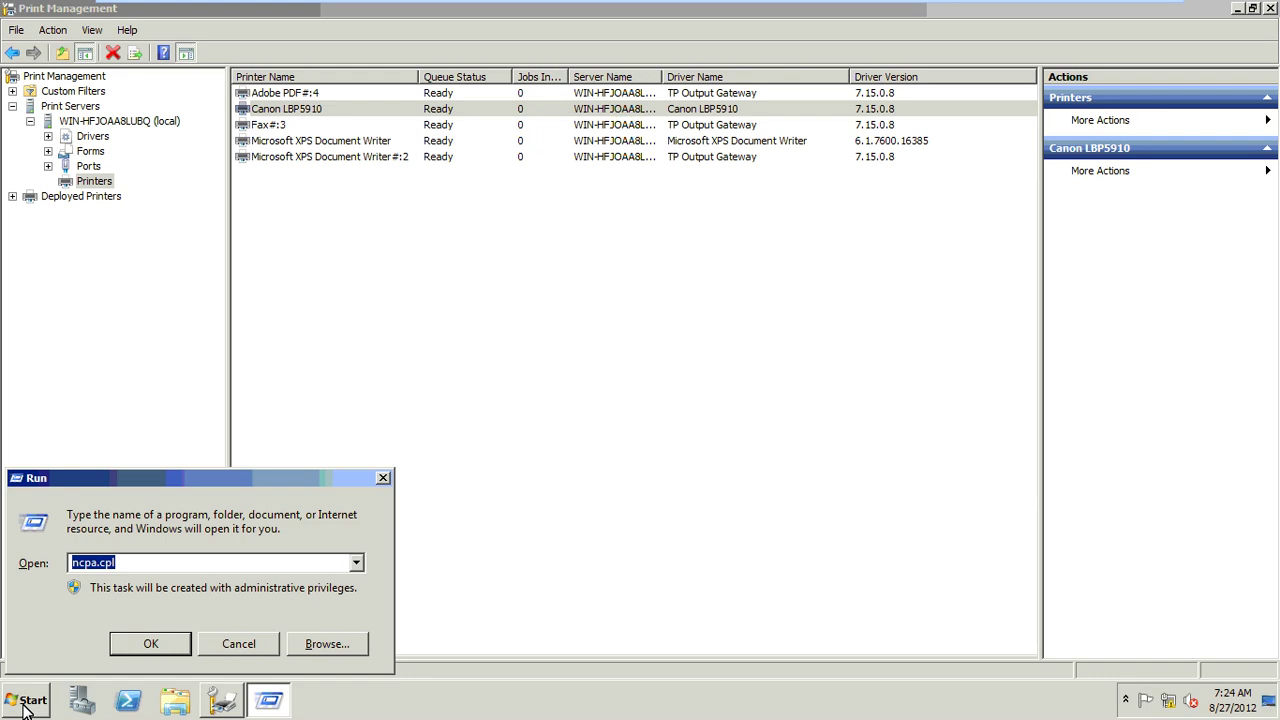
key("Return")
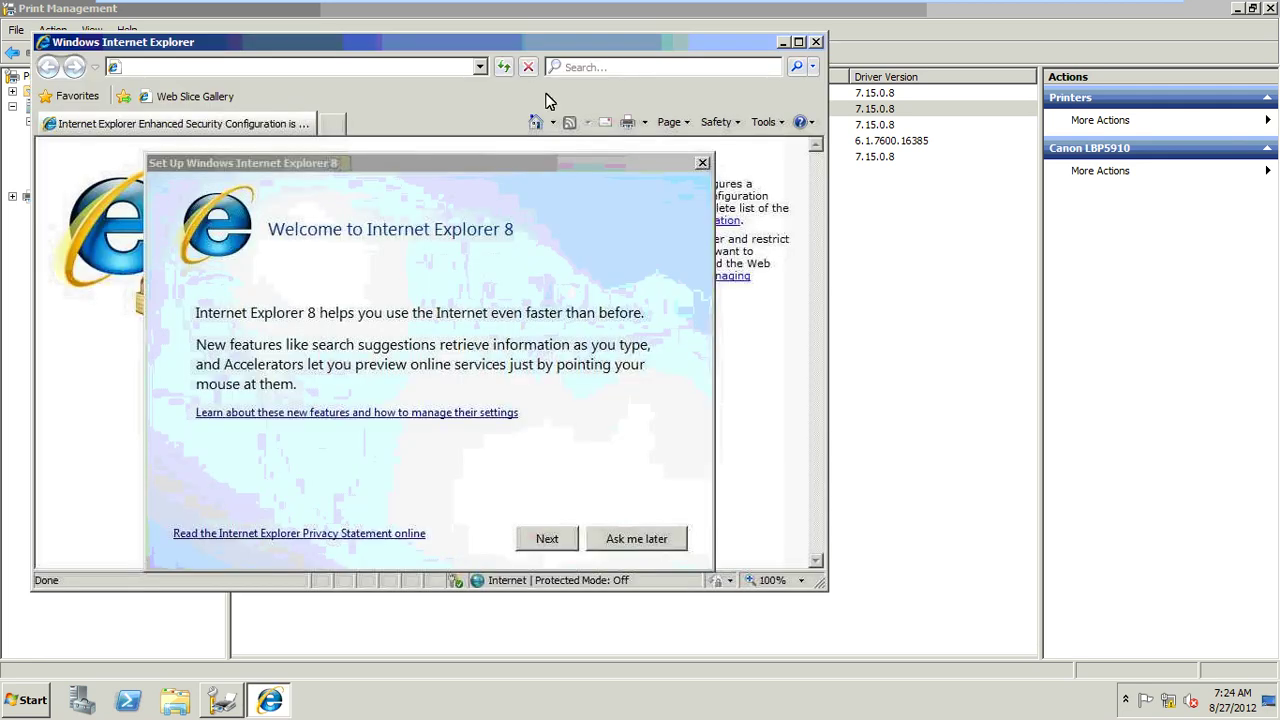
left_click(636, 539)
double_click(447, 40)
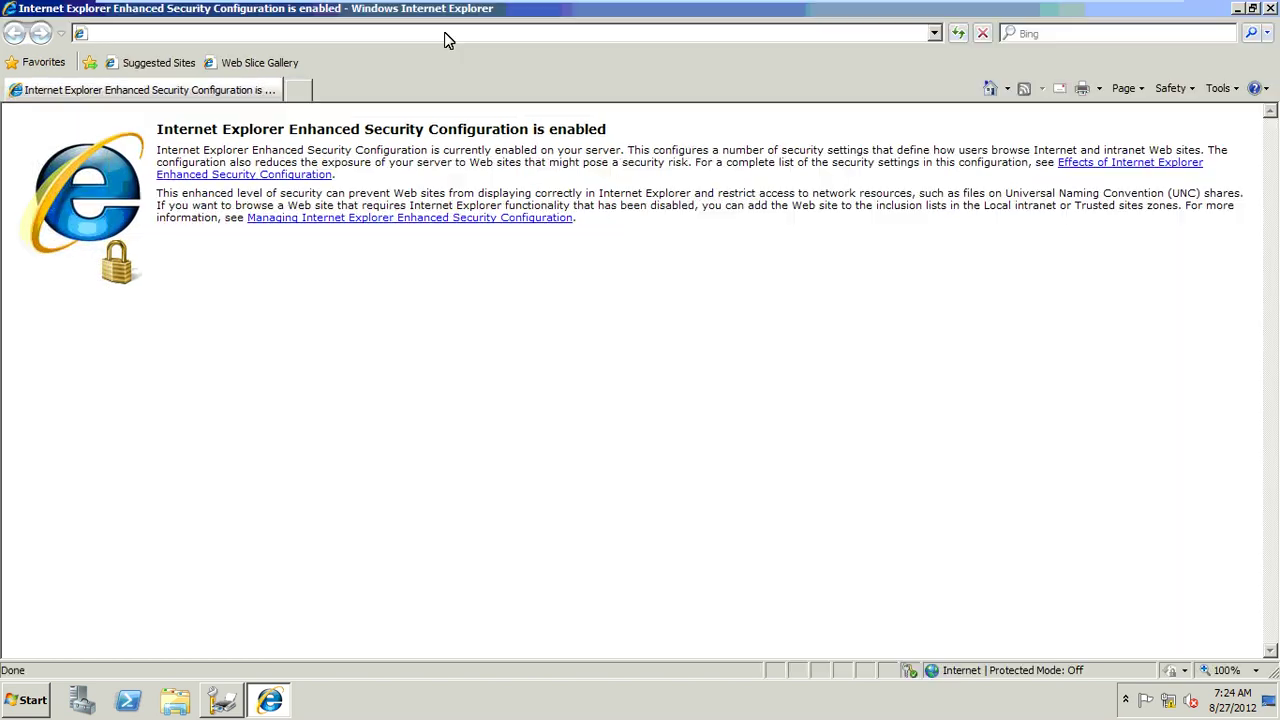
type("http")
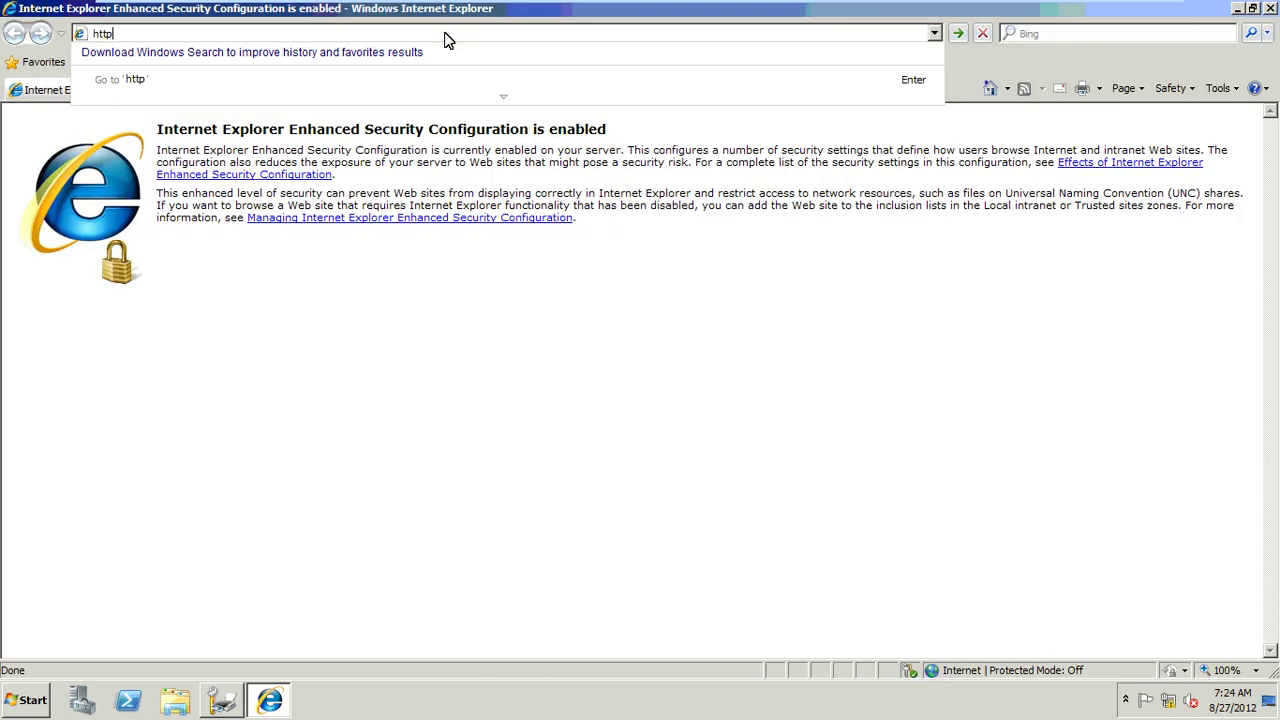
type("://10.0.0.3/printers")
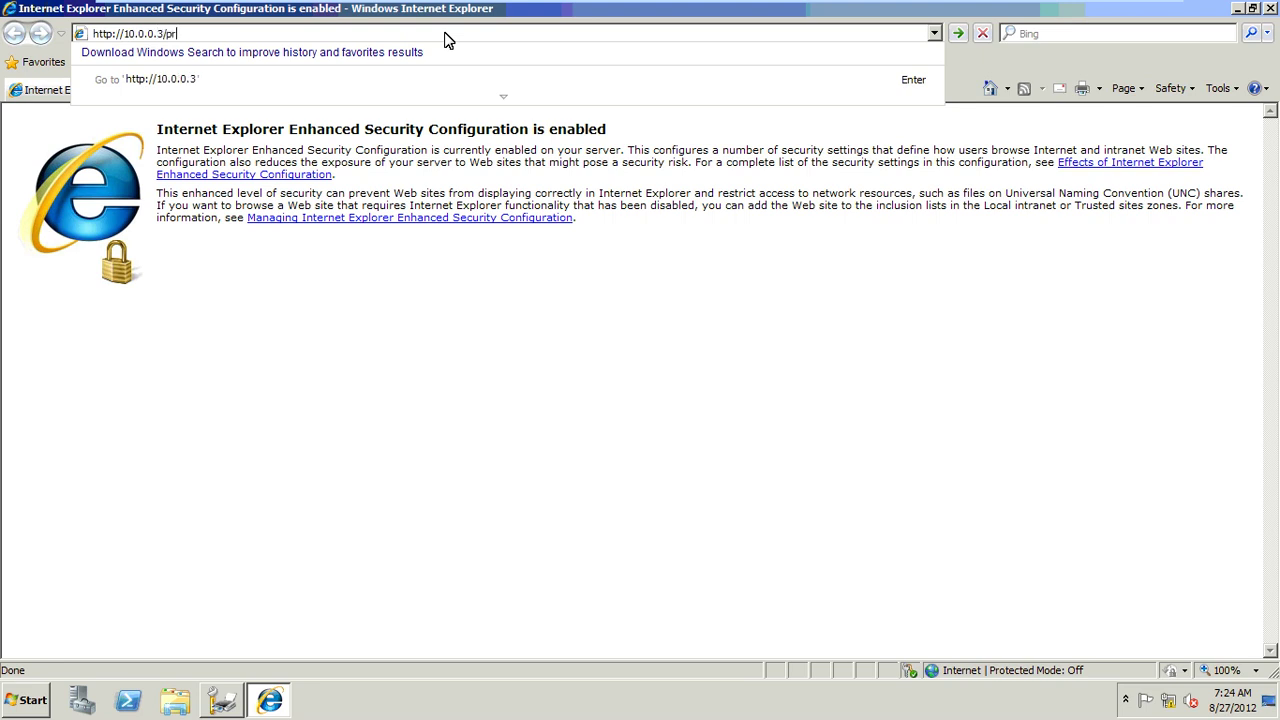
key("Return")
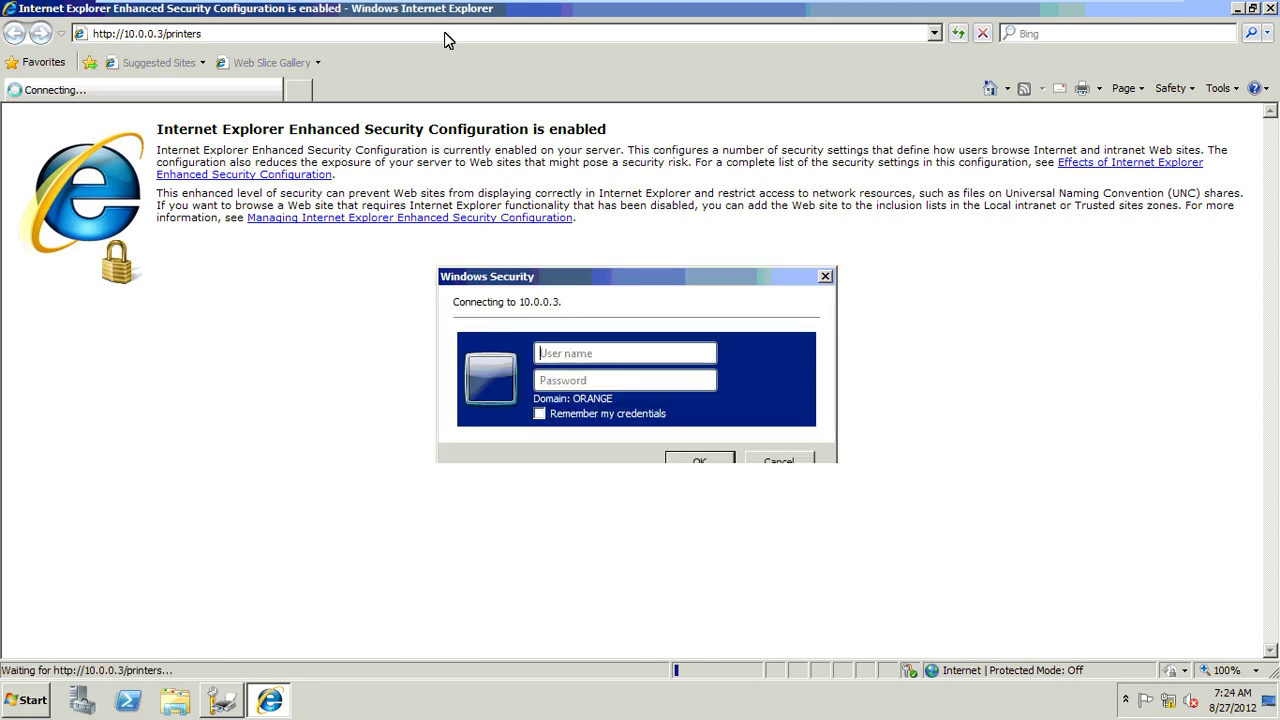
Sign in to 10.0.0.3 with the administrator user name
type("administrator")
key("Tab")
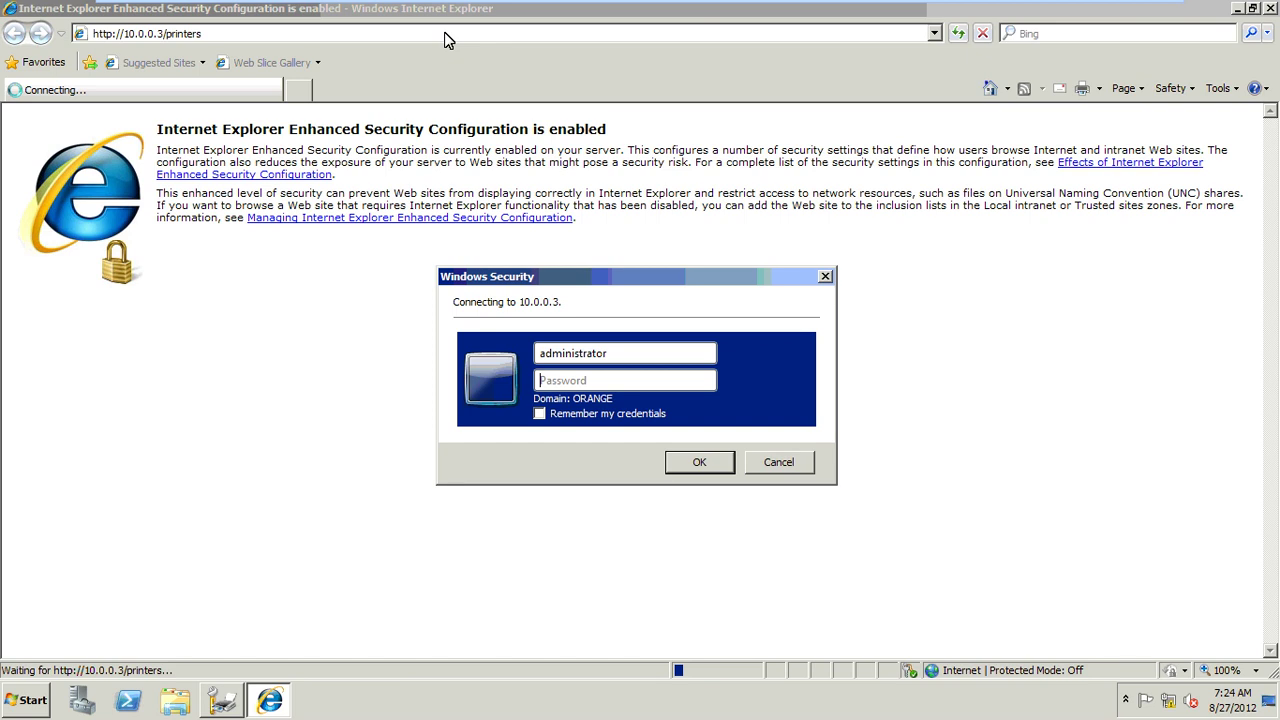
key("Return")
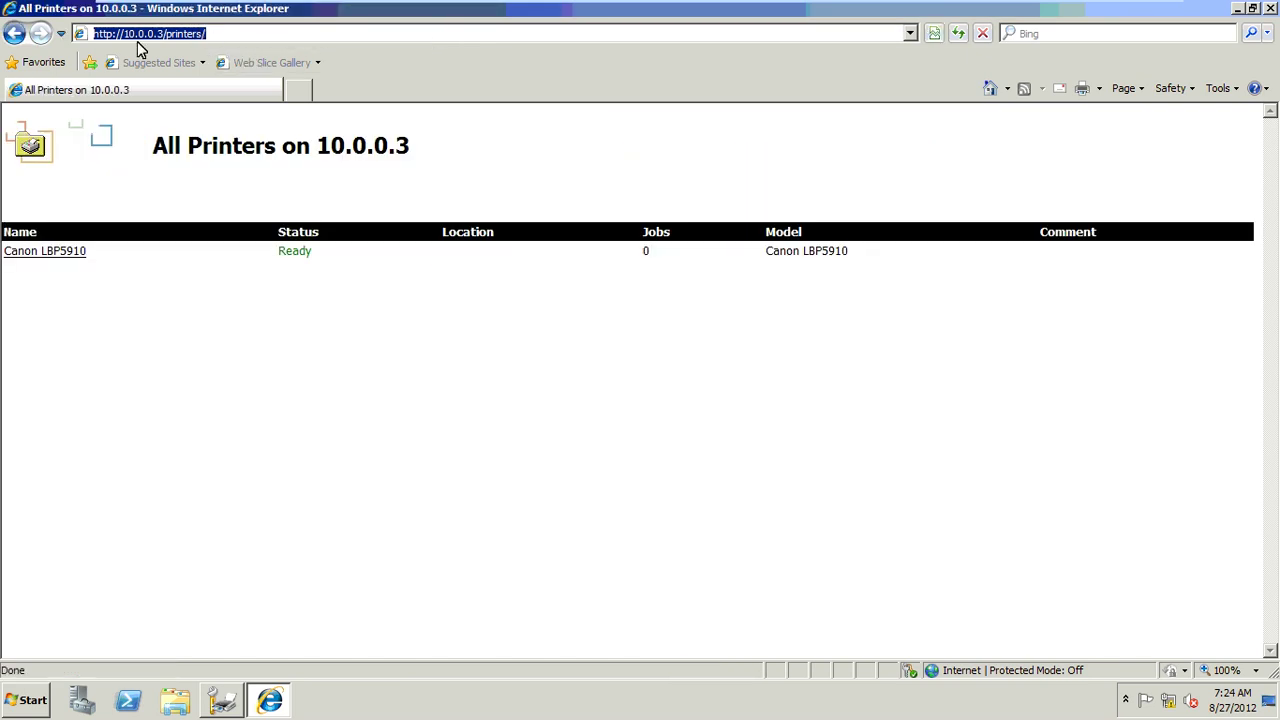
Trust 10.0.0.3, open Canon LBP5910's properties page, and select its network name URL
key("End")
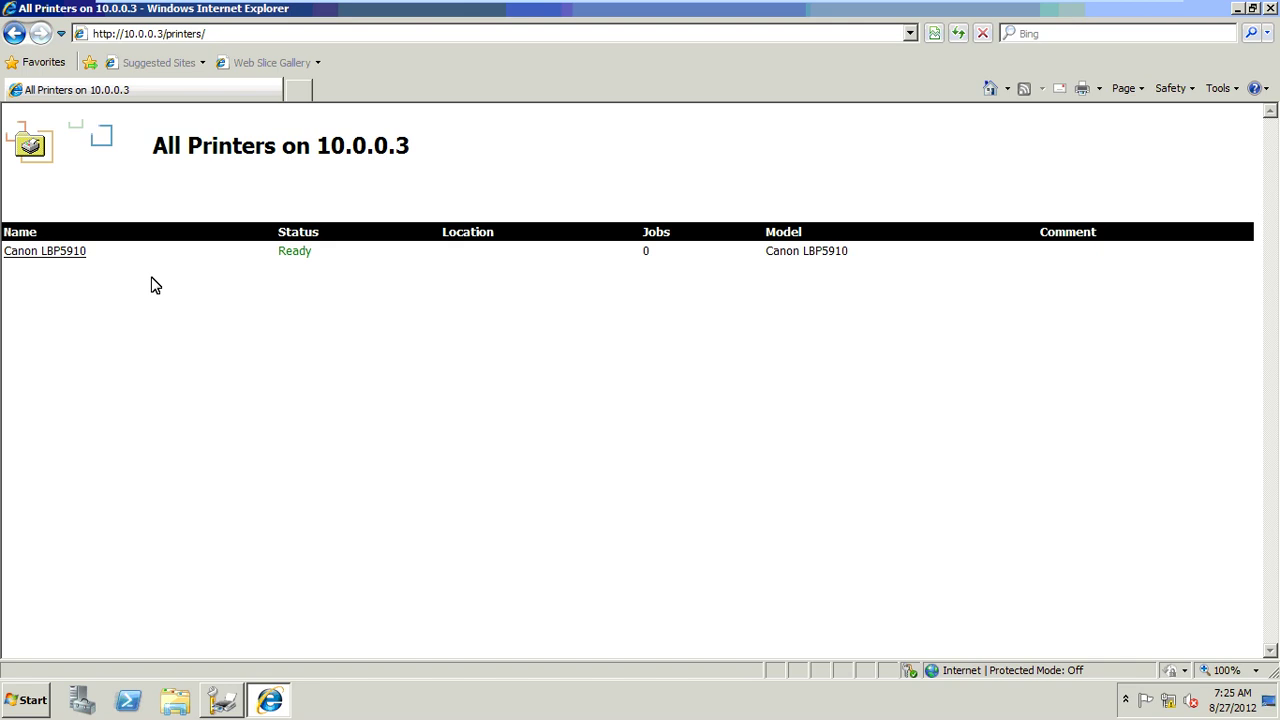
left_click(45, 249)
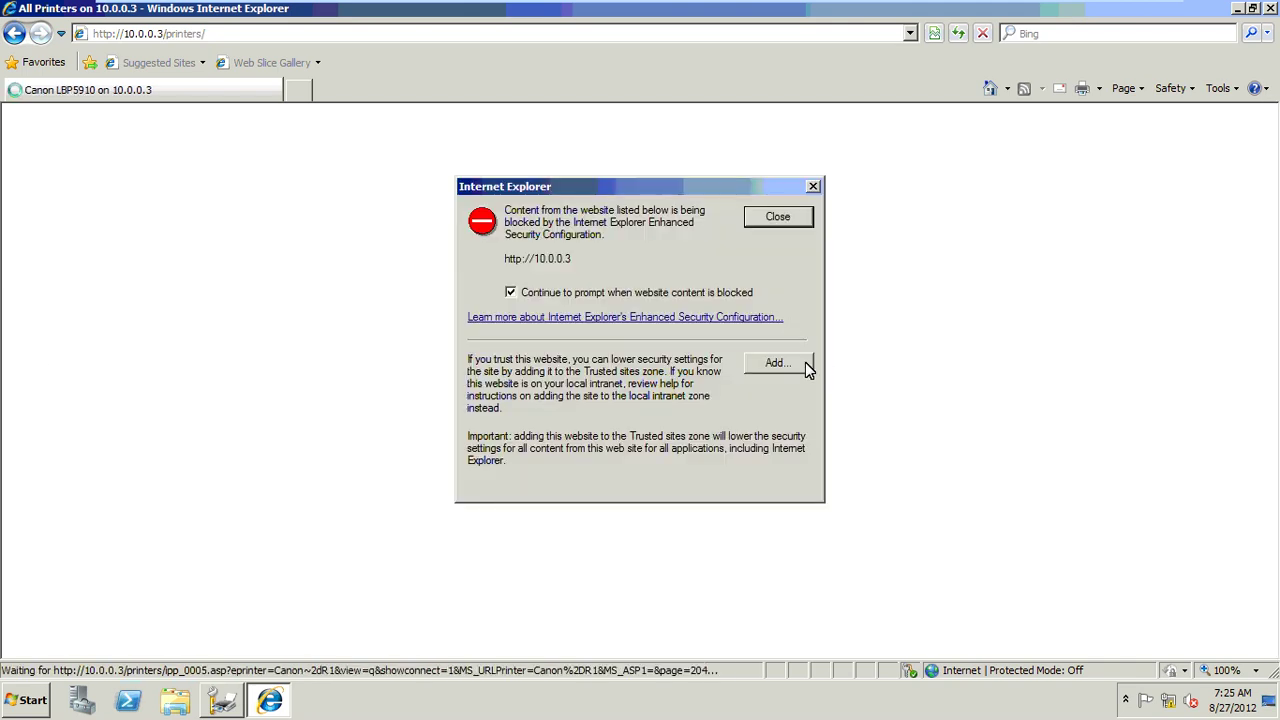
key("alt+a")
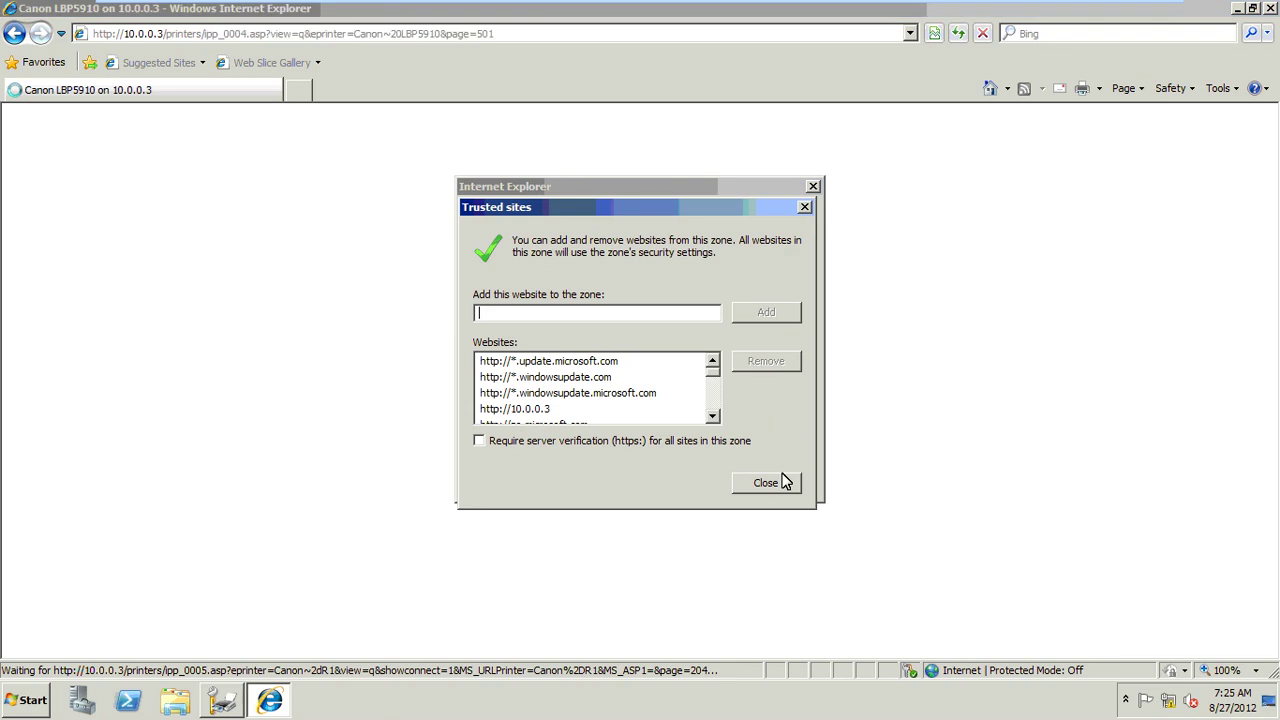
left_click(766, 483)
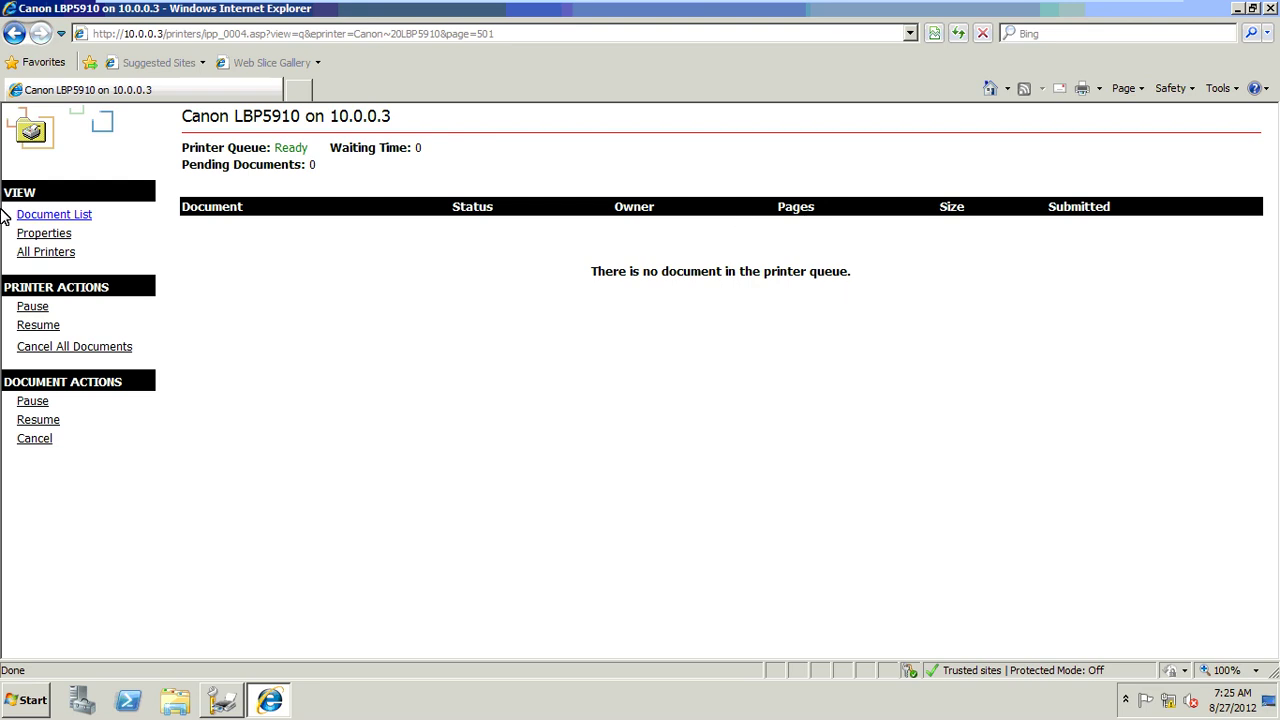
left_click(65, 237)
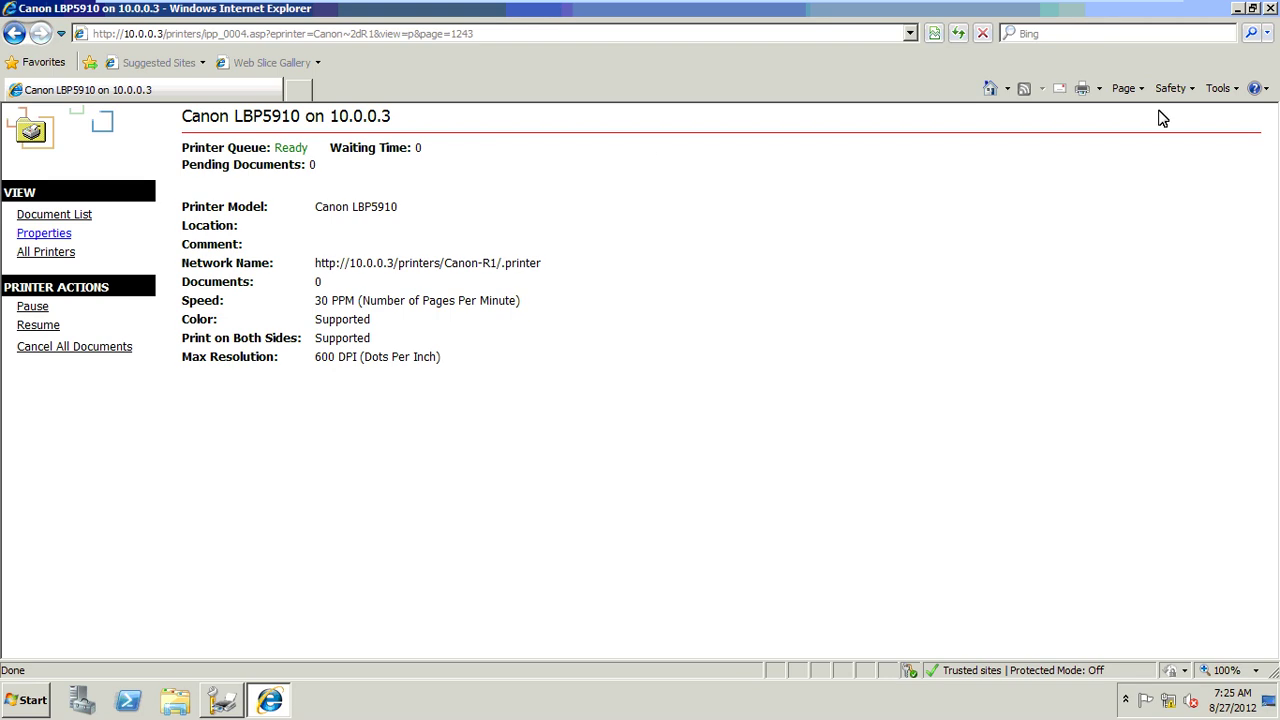
triple_click(364, 272)
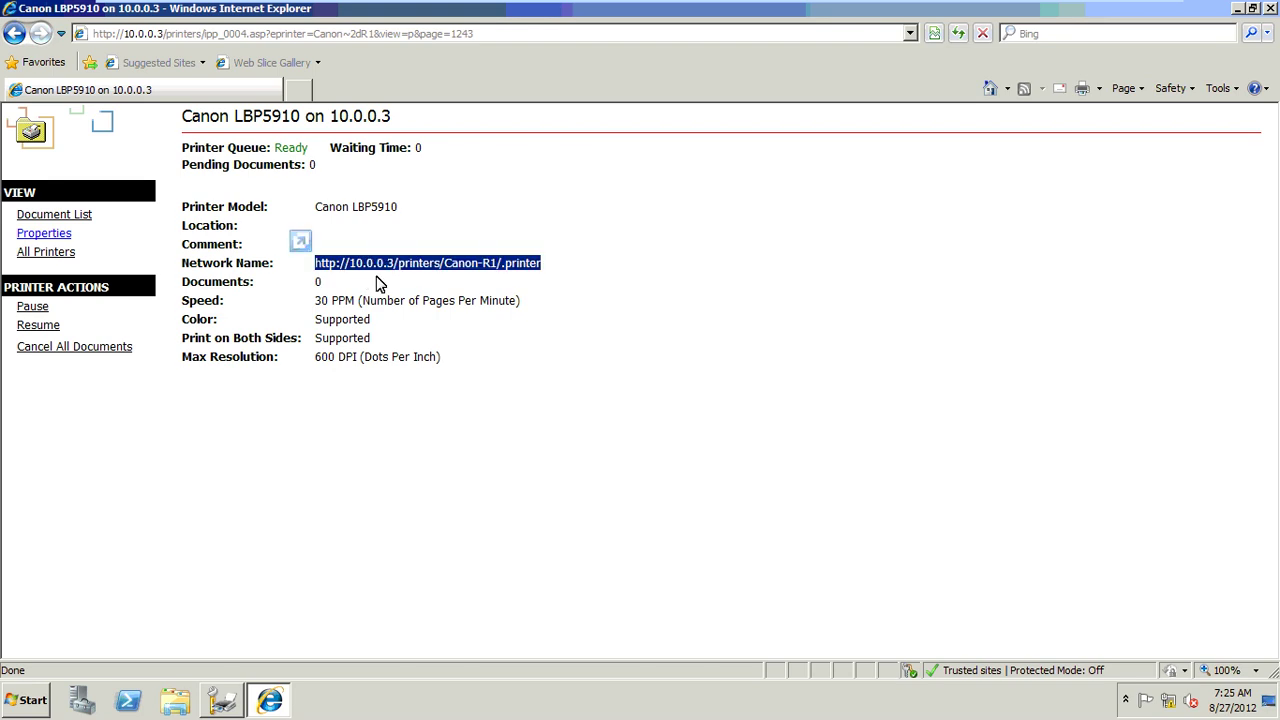